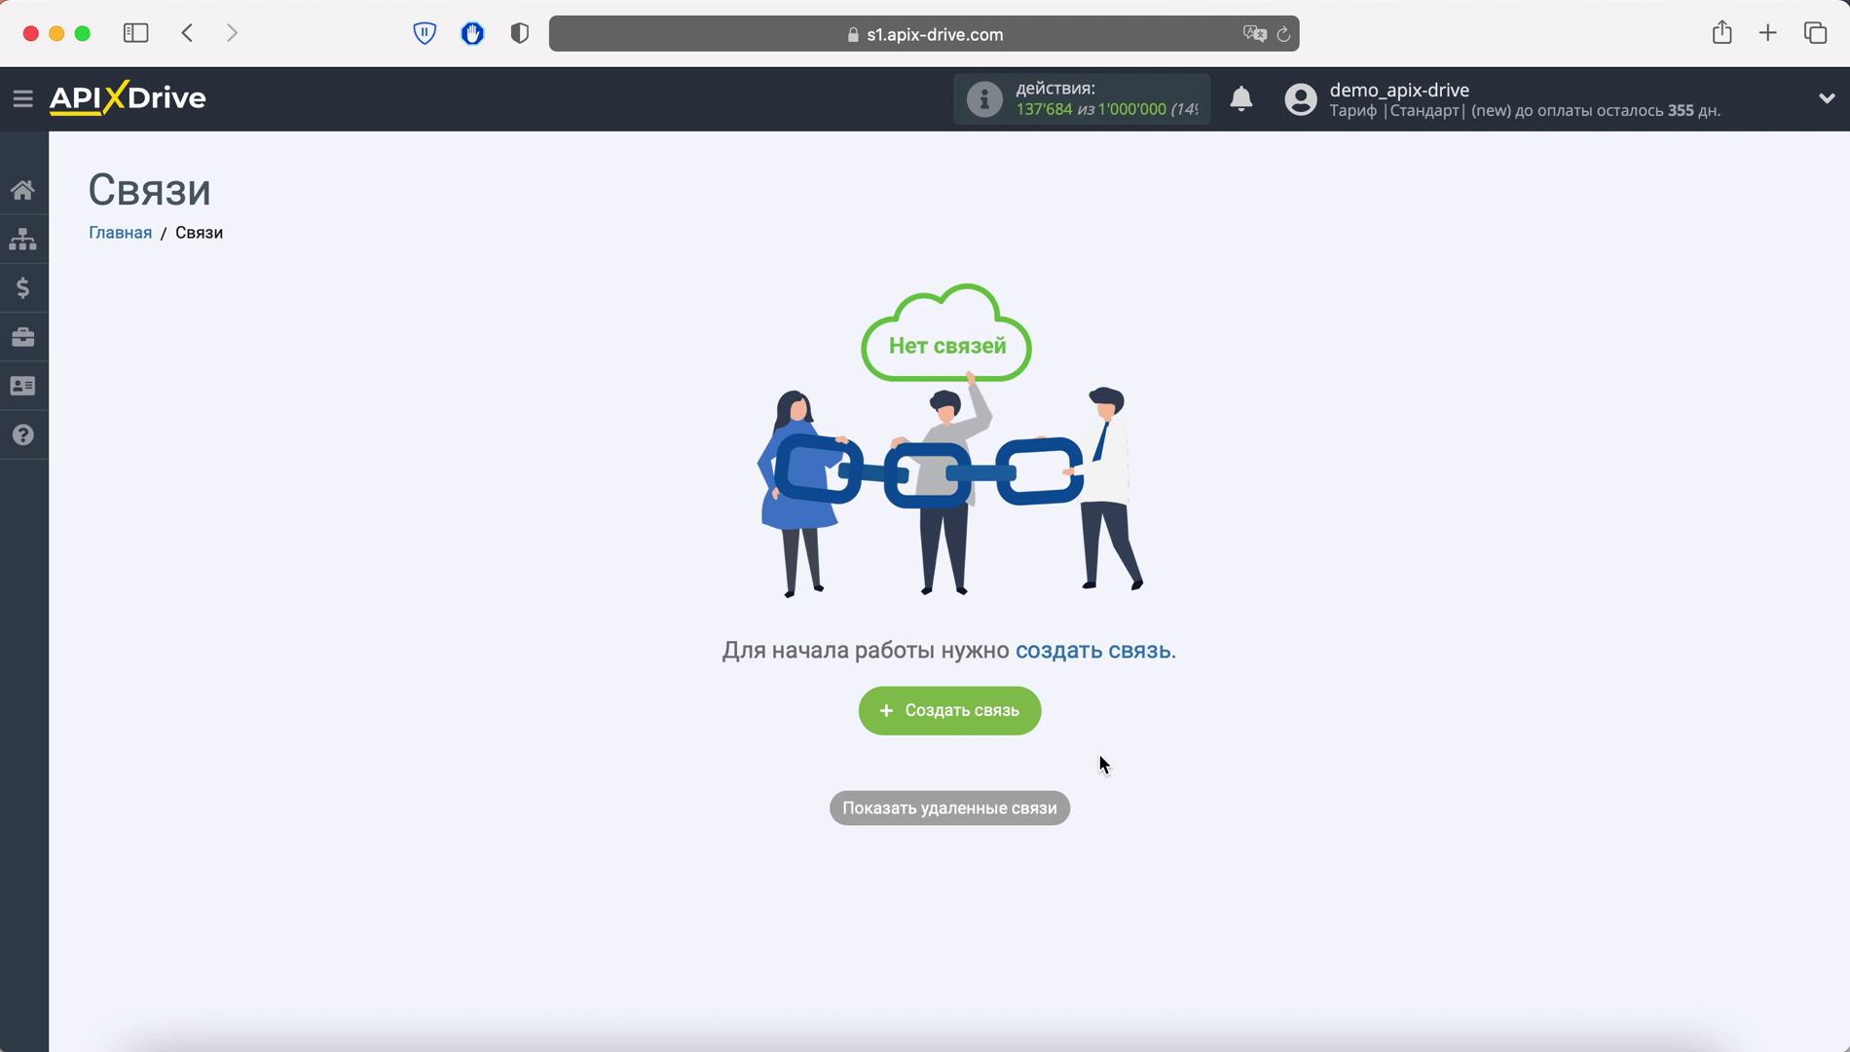
Create a new connection, which appears as Новая связь 23
{"action": "left_click", "coordinate": [1001, 716]}
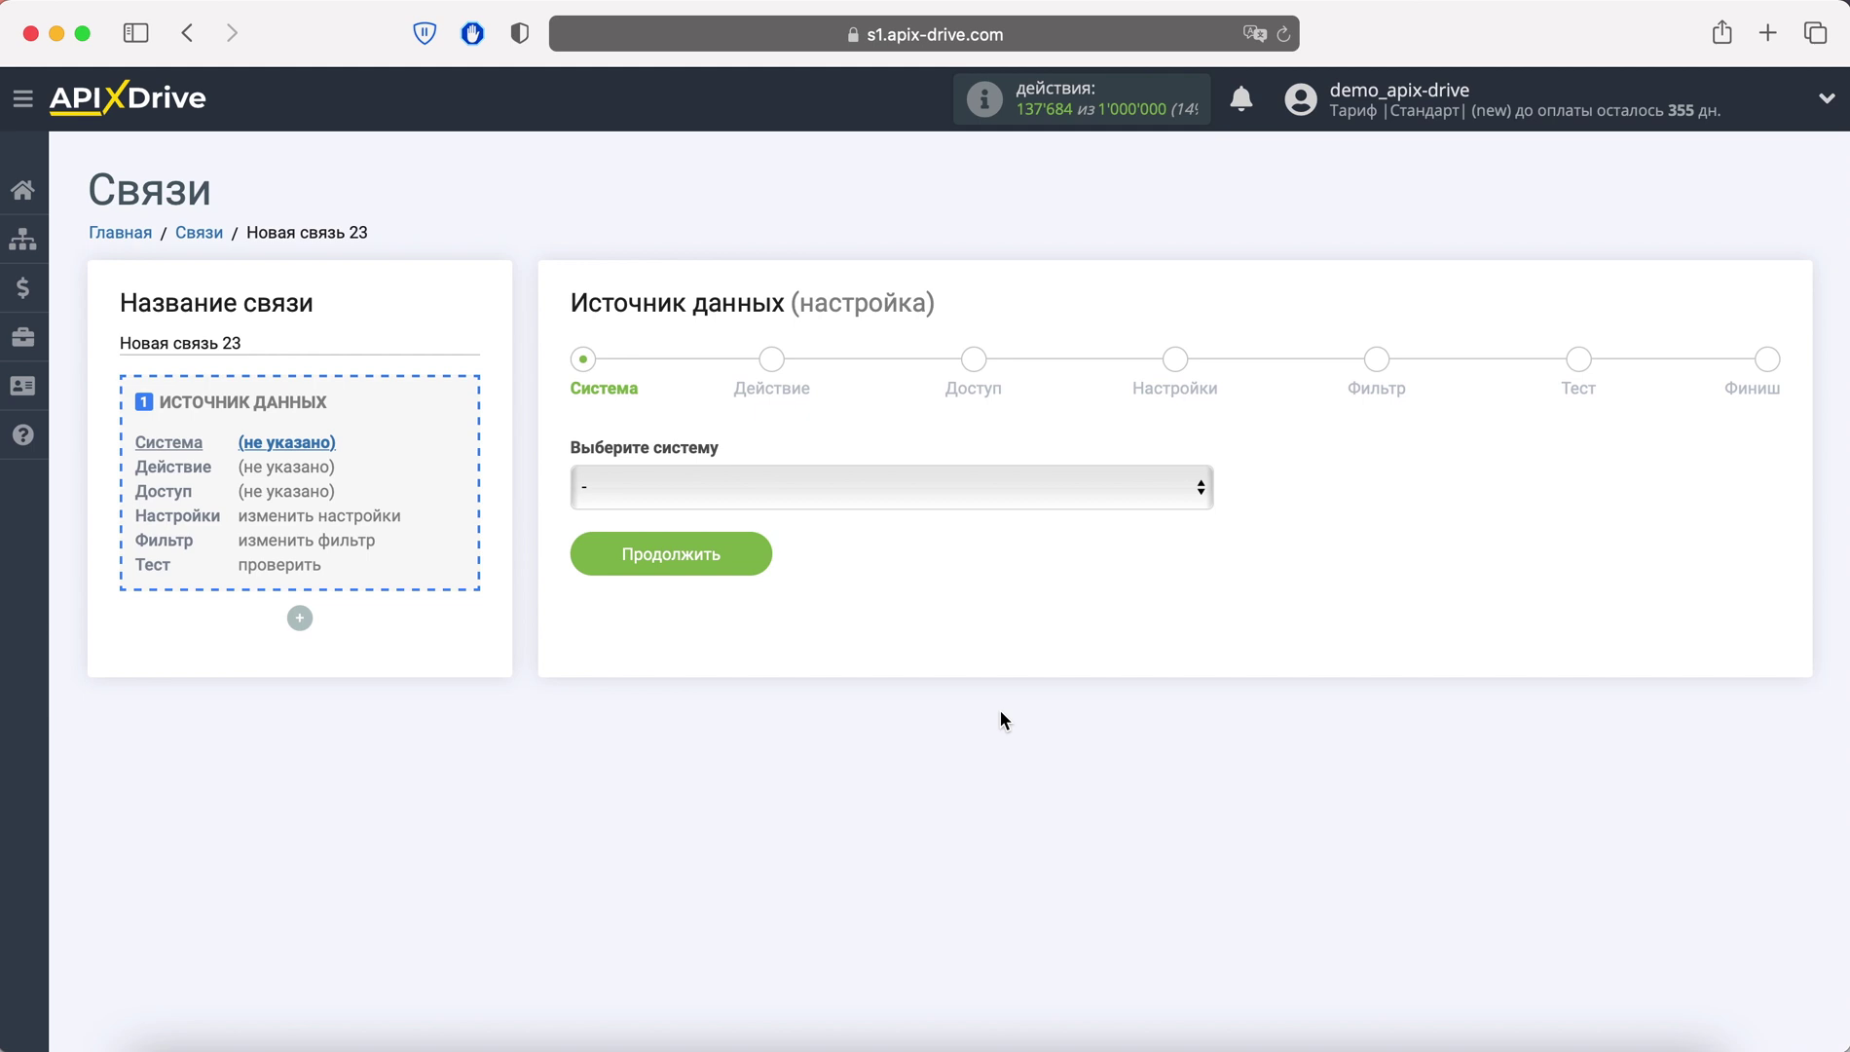
Choose Google Sheets as the data source system
{"action": "left_click", "coordinate": [914, 489]}
{"action": "scroll", "coordinate": [932, 645], "scroll_direction": "down", "scroll_amount": 3}
{"action": "scroll", "coordinate": [932, 644], "scroll_direction": "down", "scroll_amount": 3}
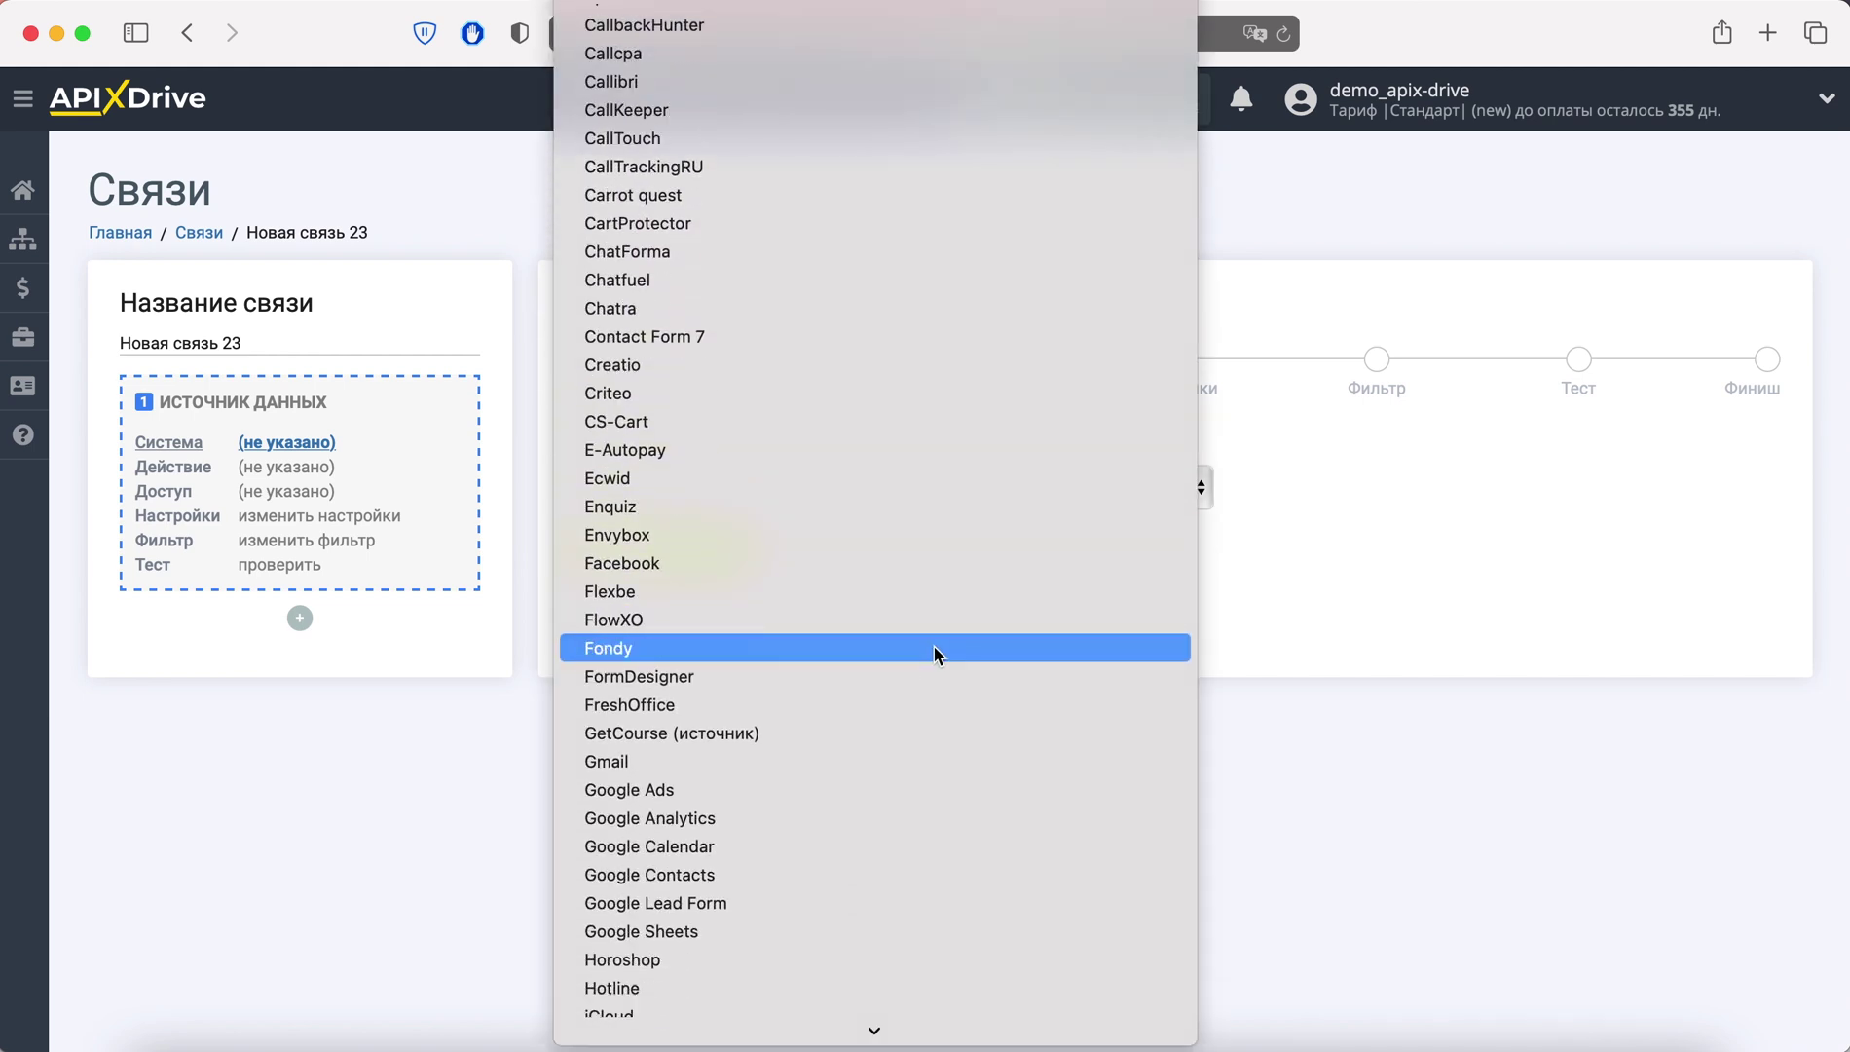
{"action": "left_click", "coordinate": [772, 931]}
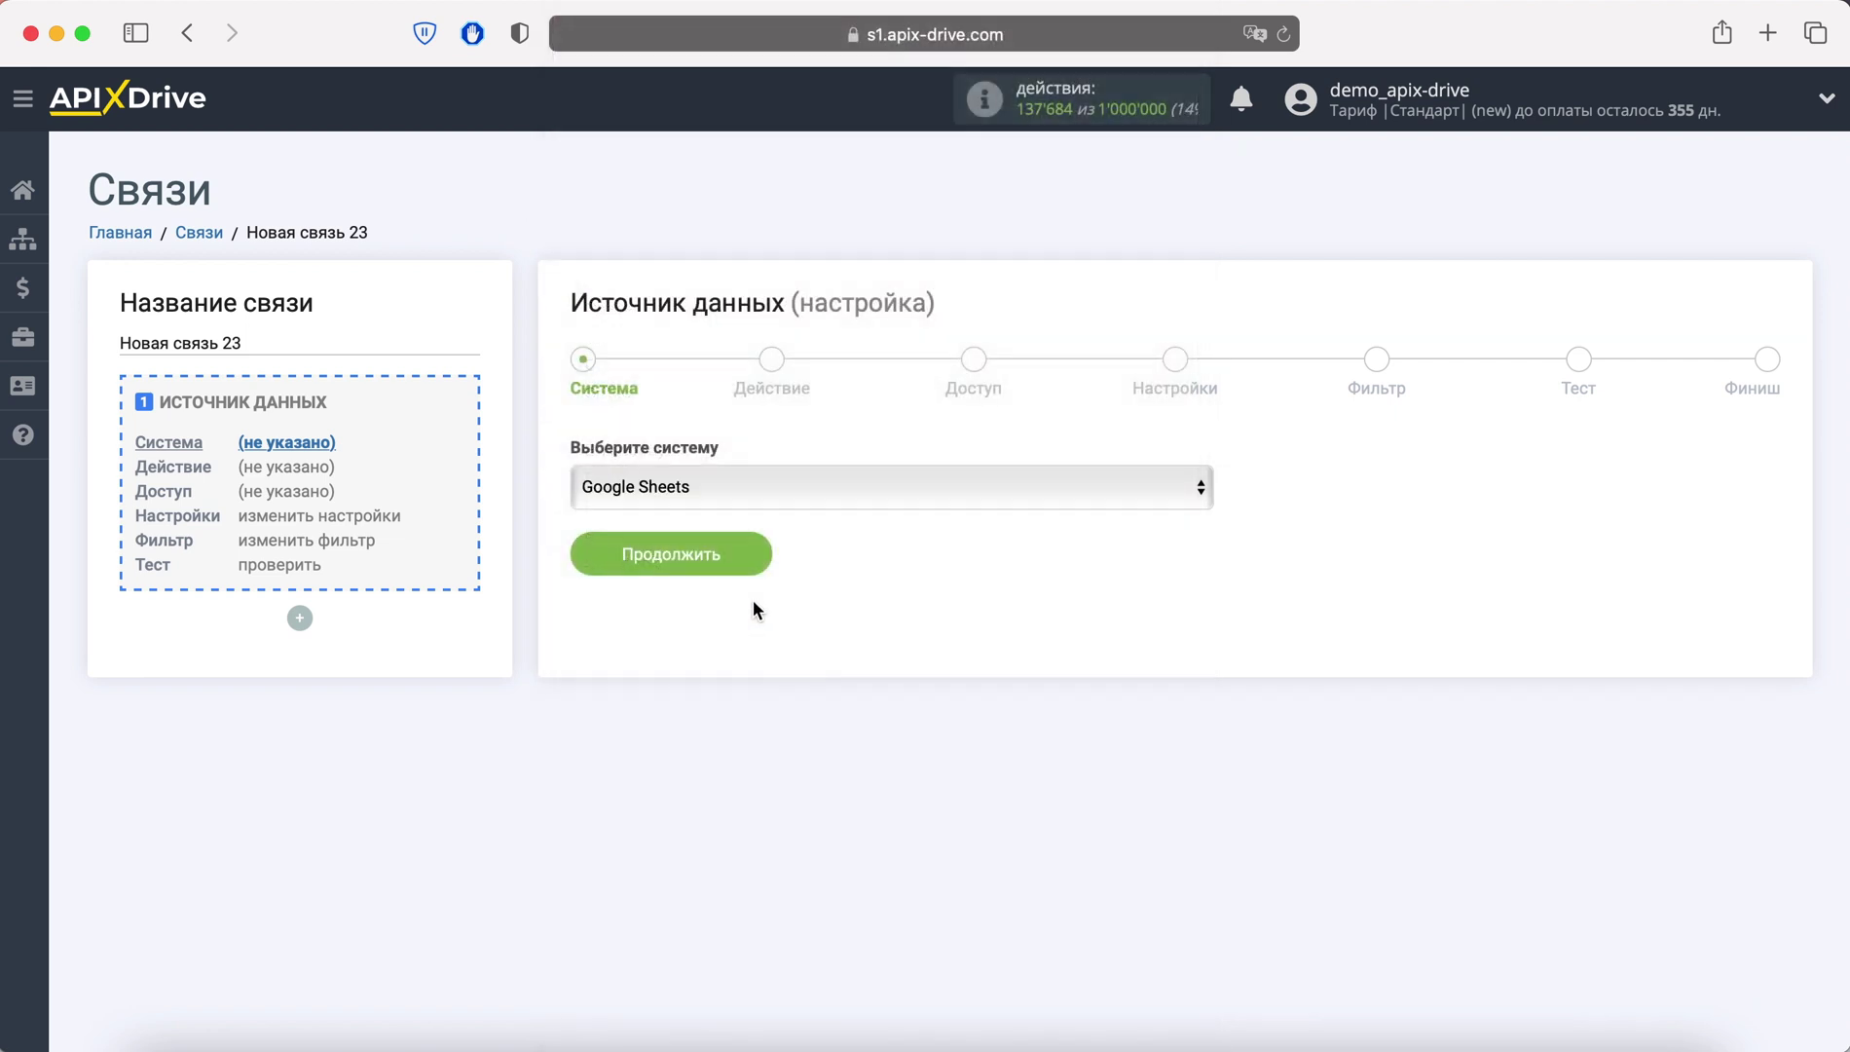
{"action": "left_click", "coordinate": [741, 546]}
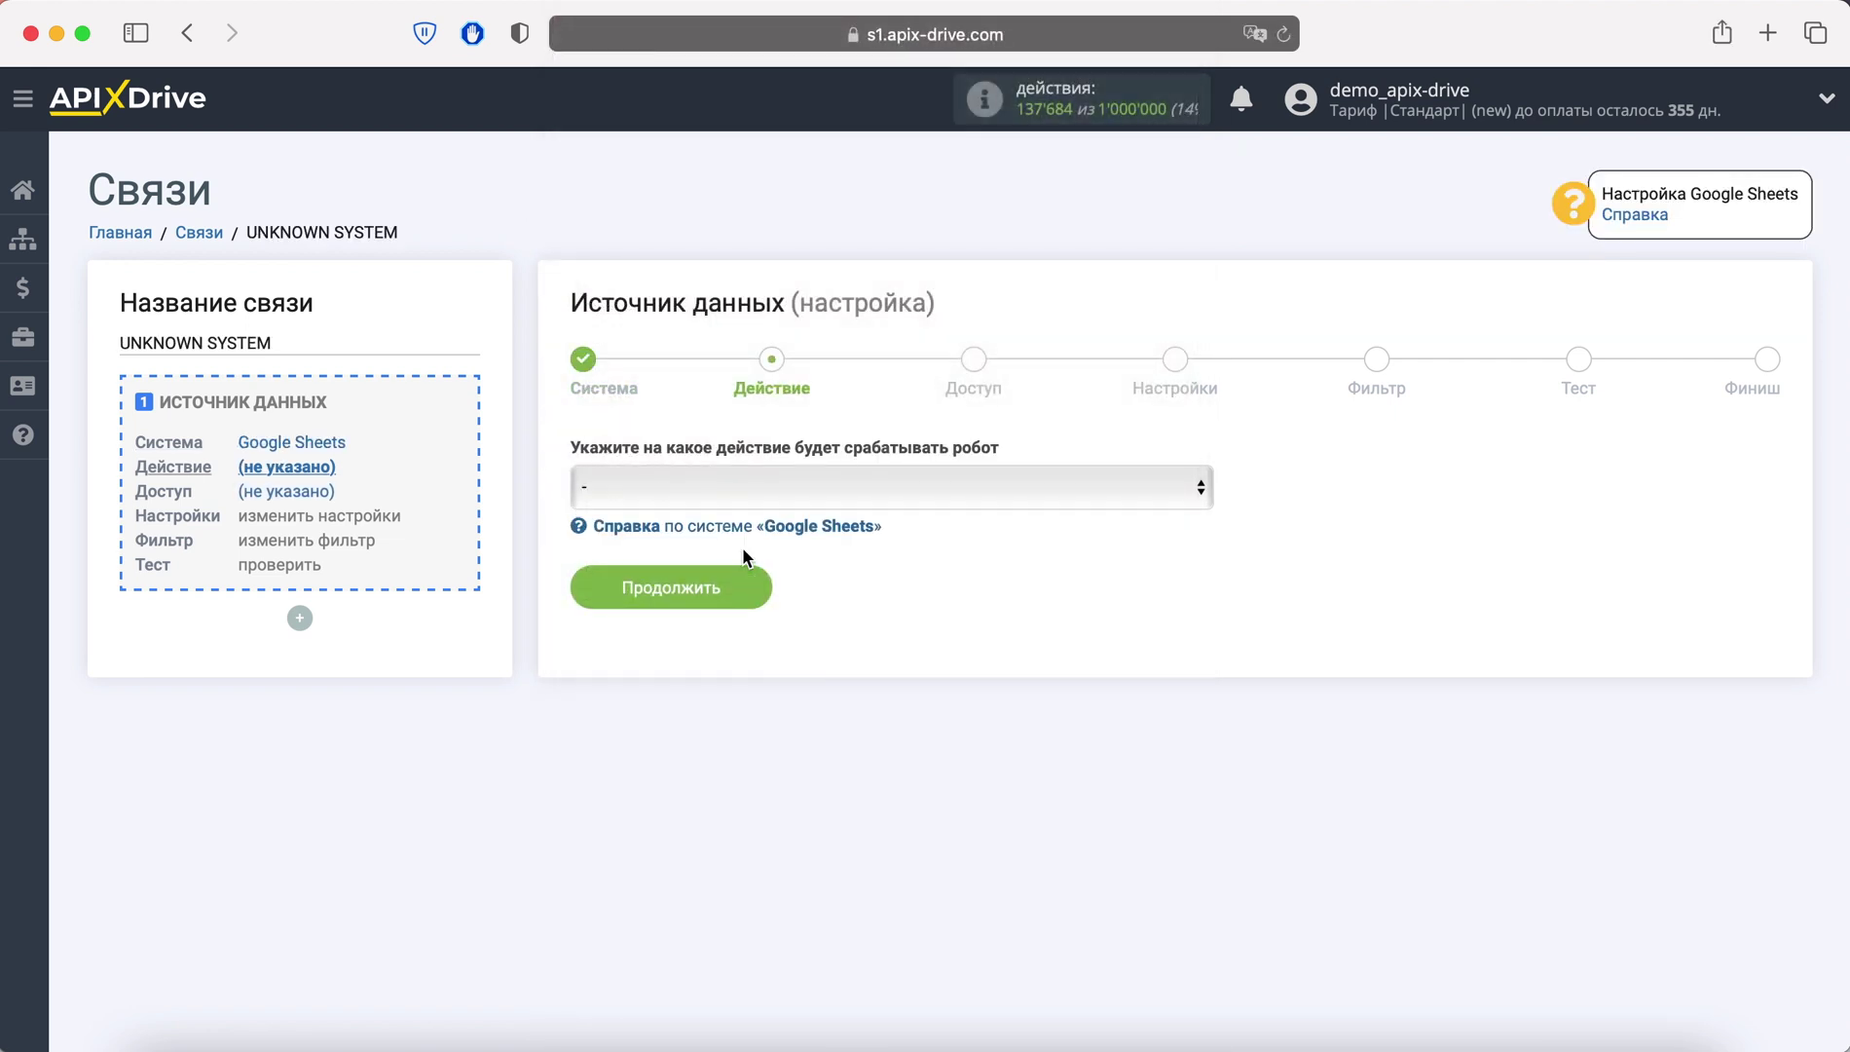
Set the source action to Загрузить строки (новые)
{"action": "left_click", "coordinate": [741, 484]}
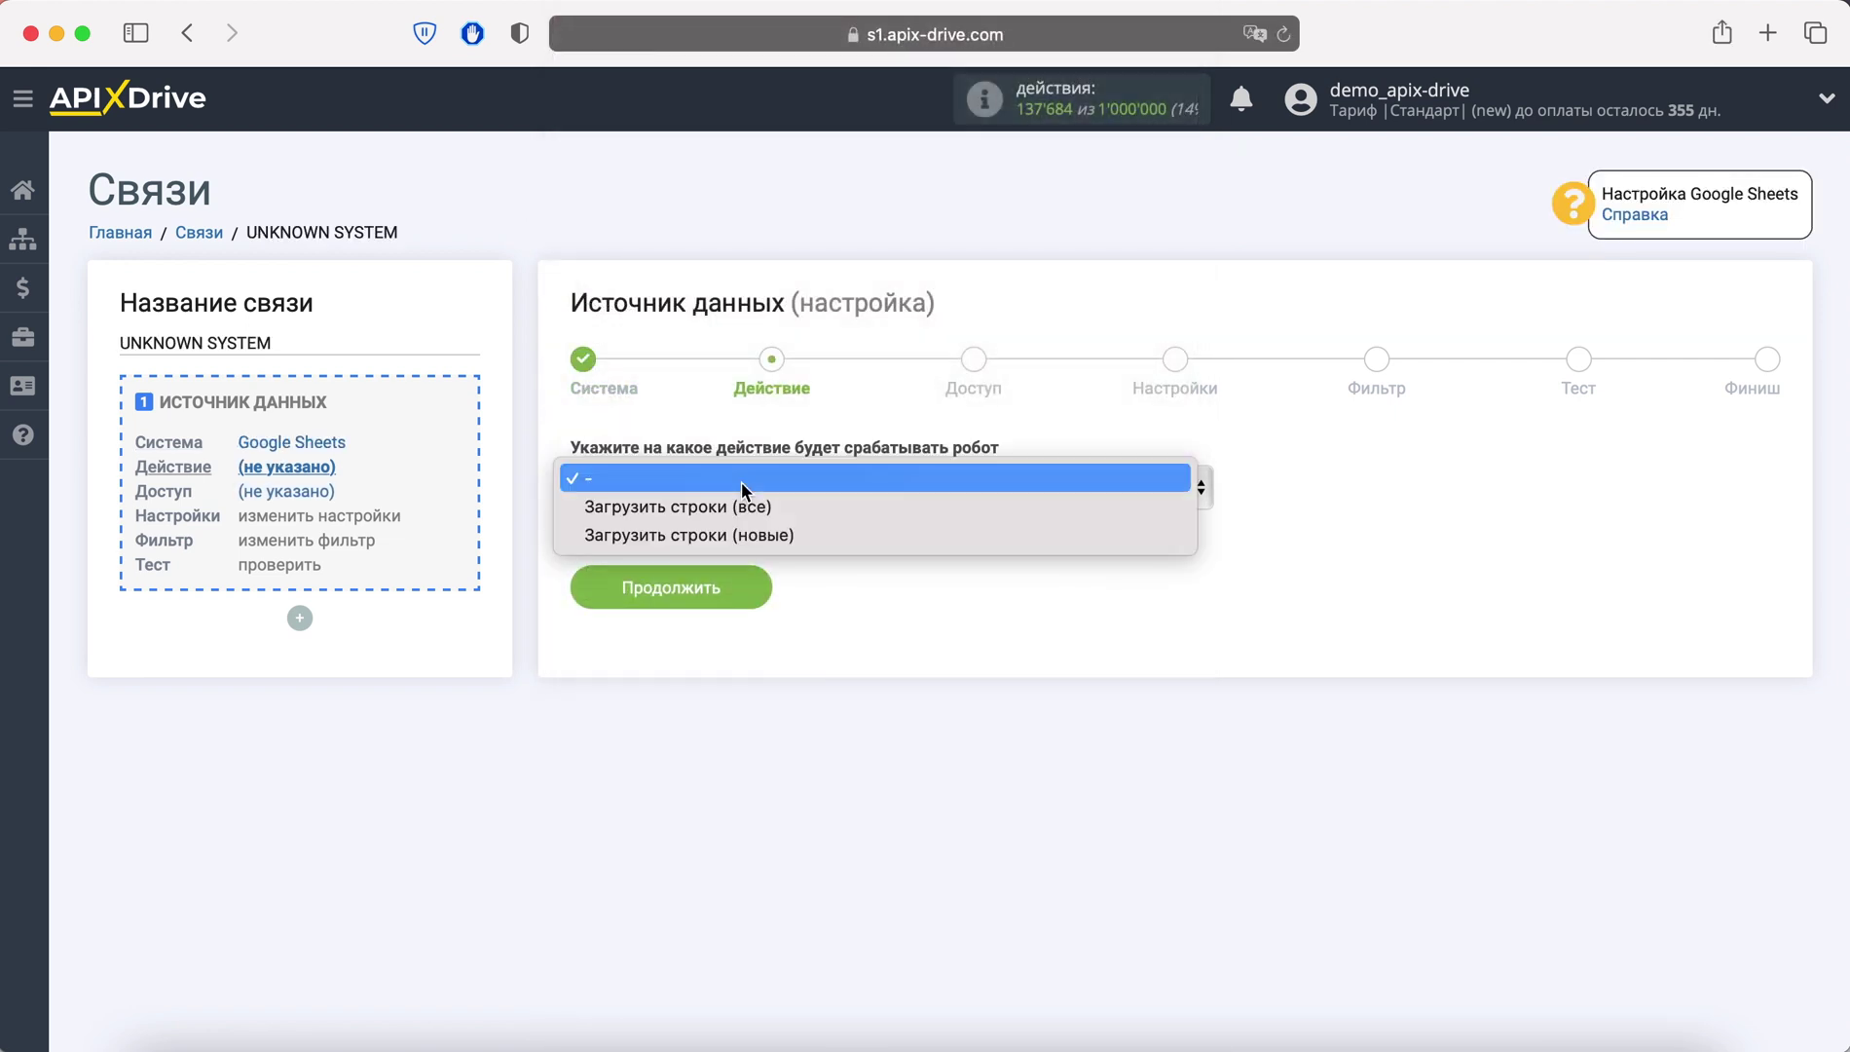
{"action": "left_click", "coordinate": [803, 535]}
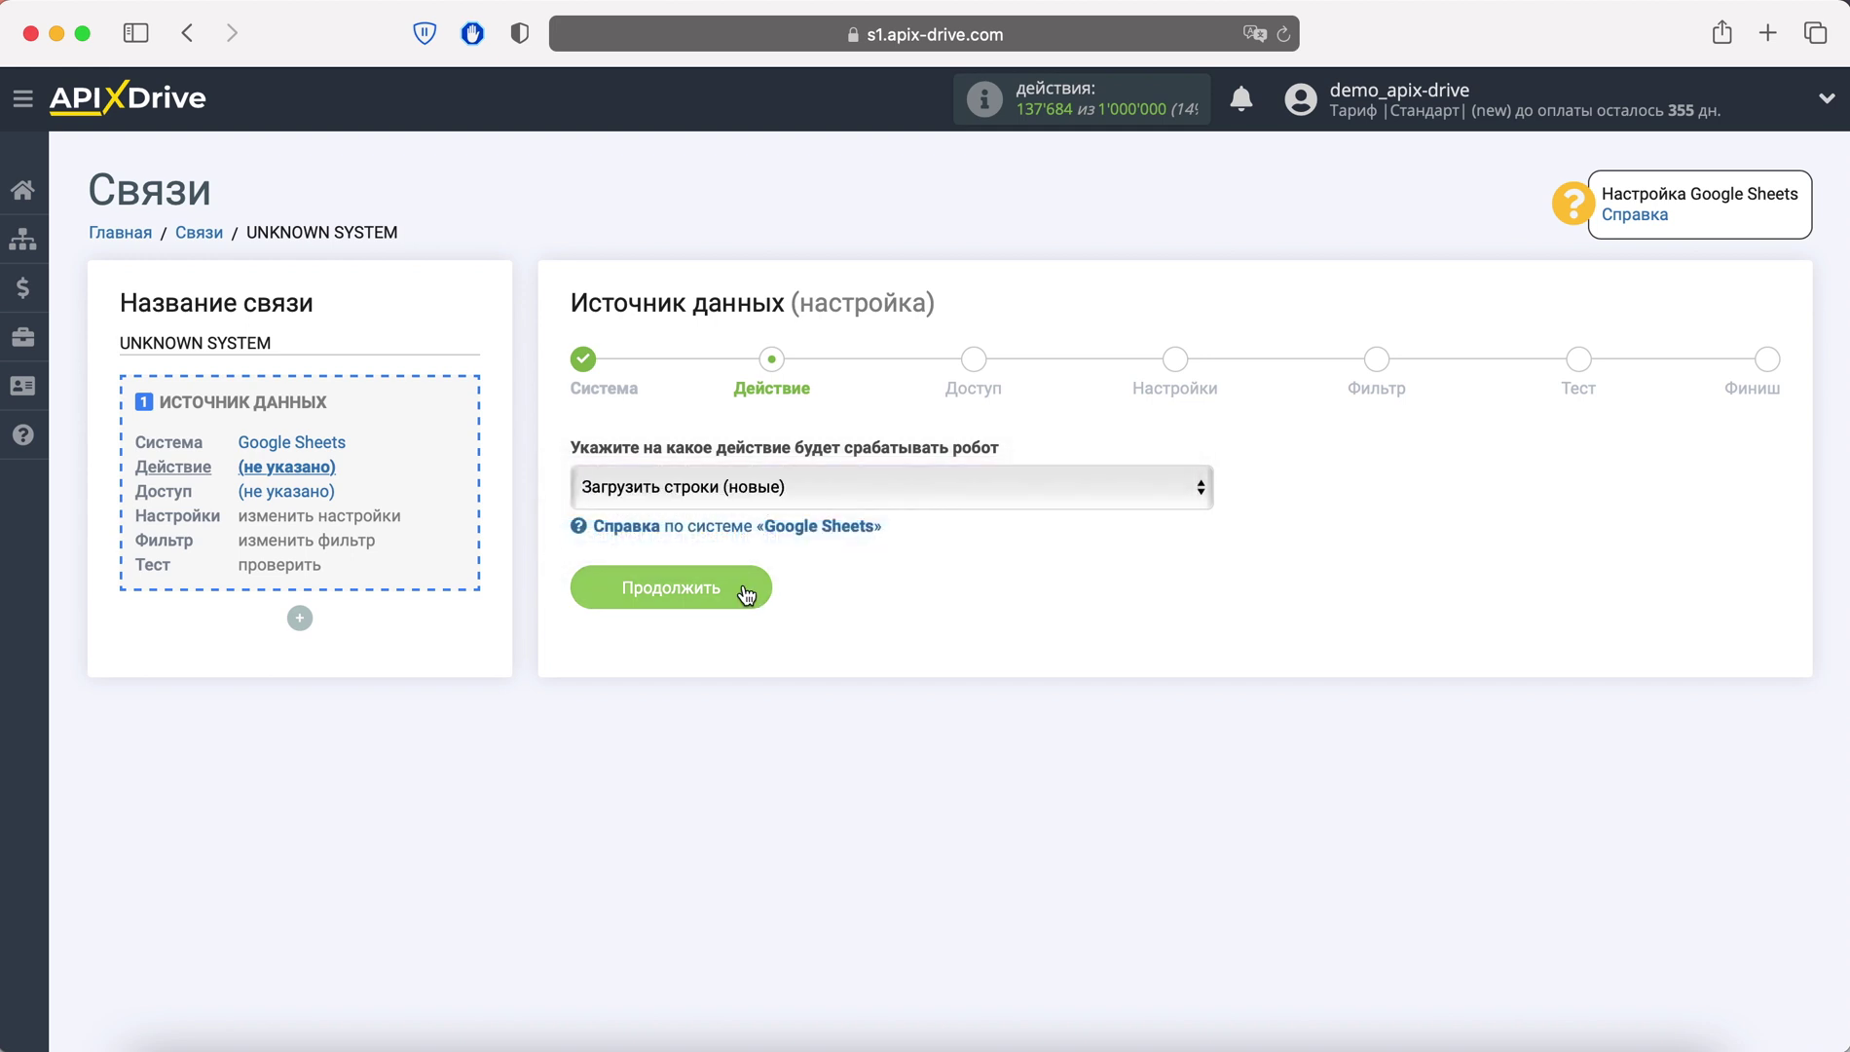
{"action": "left_click", "coordinate": [743, 584]}
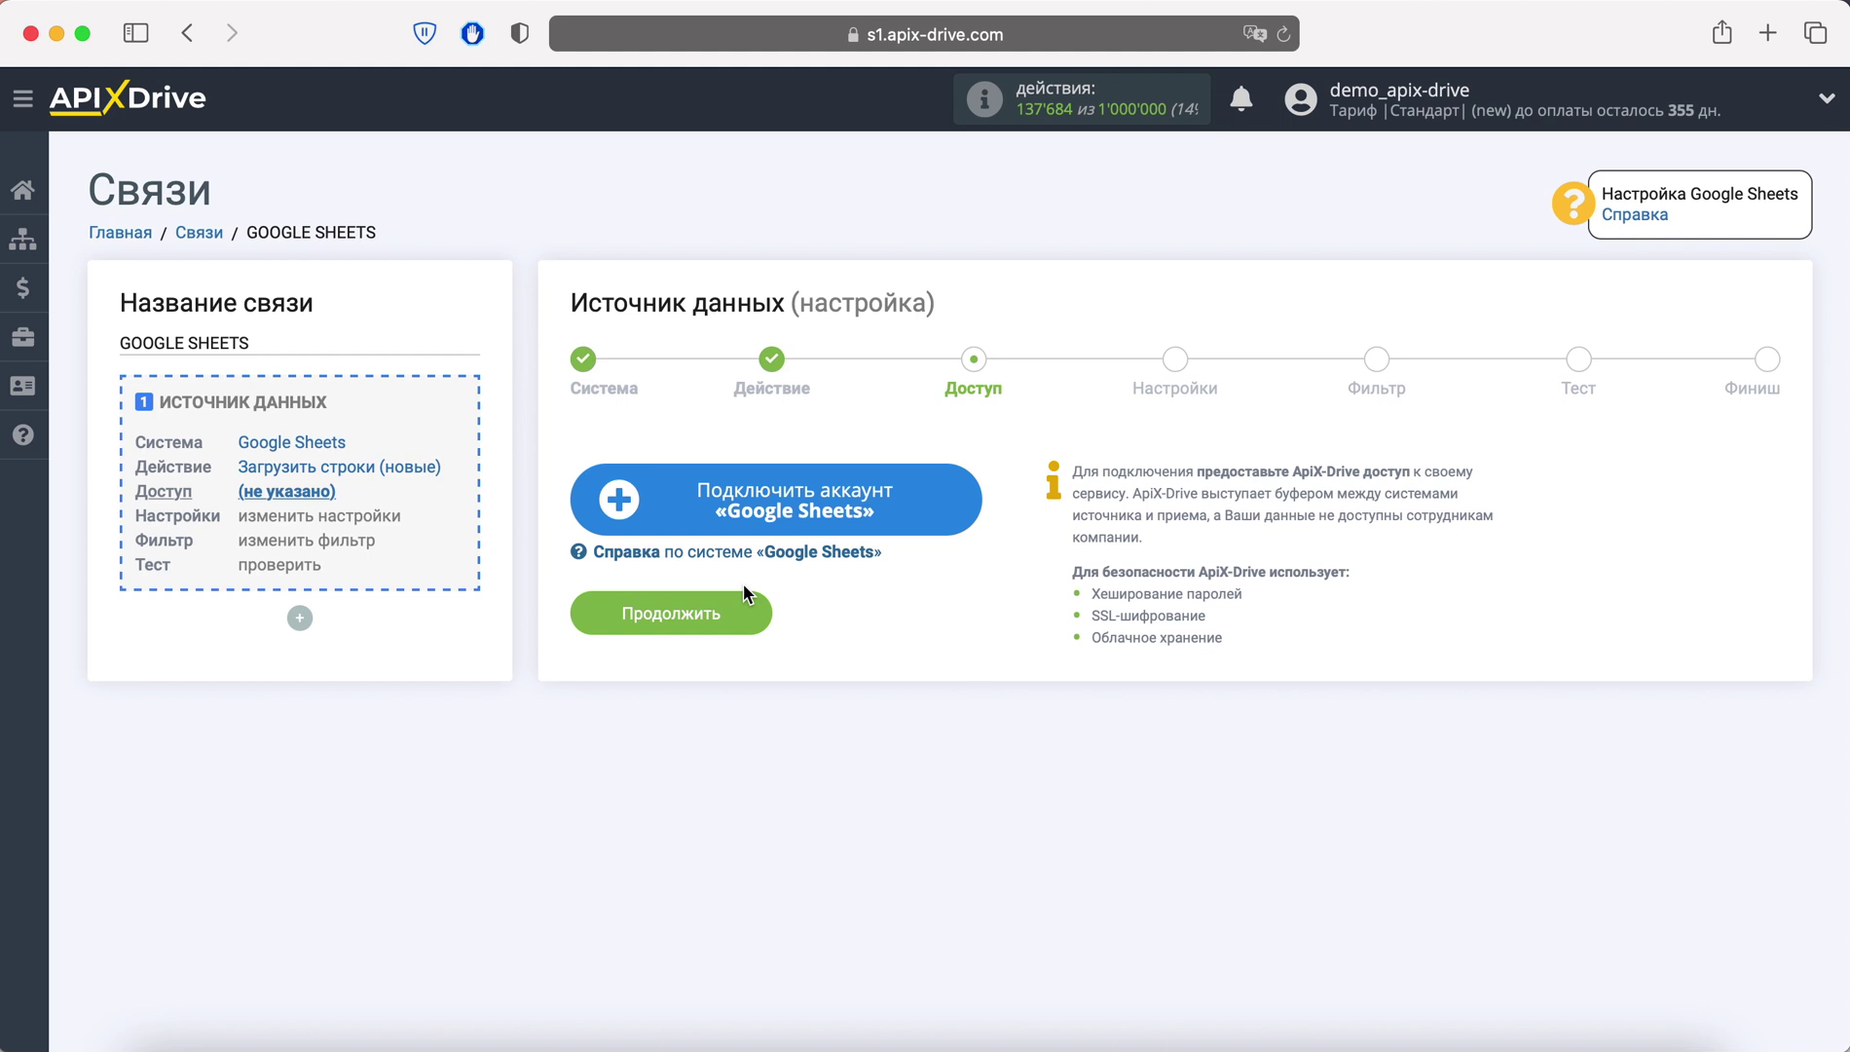
Connect a Google account with the saved e-mail and password, granting ApiX-Drive access
{"action": "left_click", "coordinate": [727, 526]}
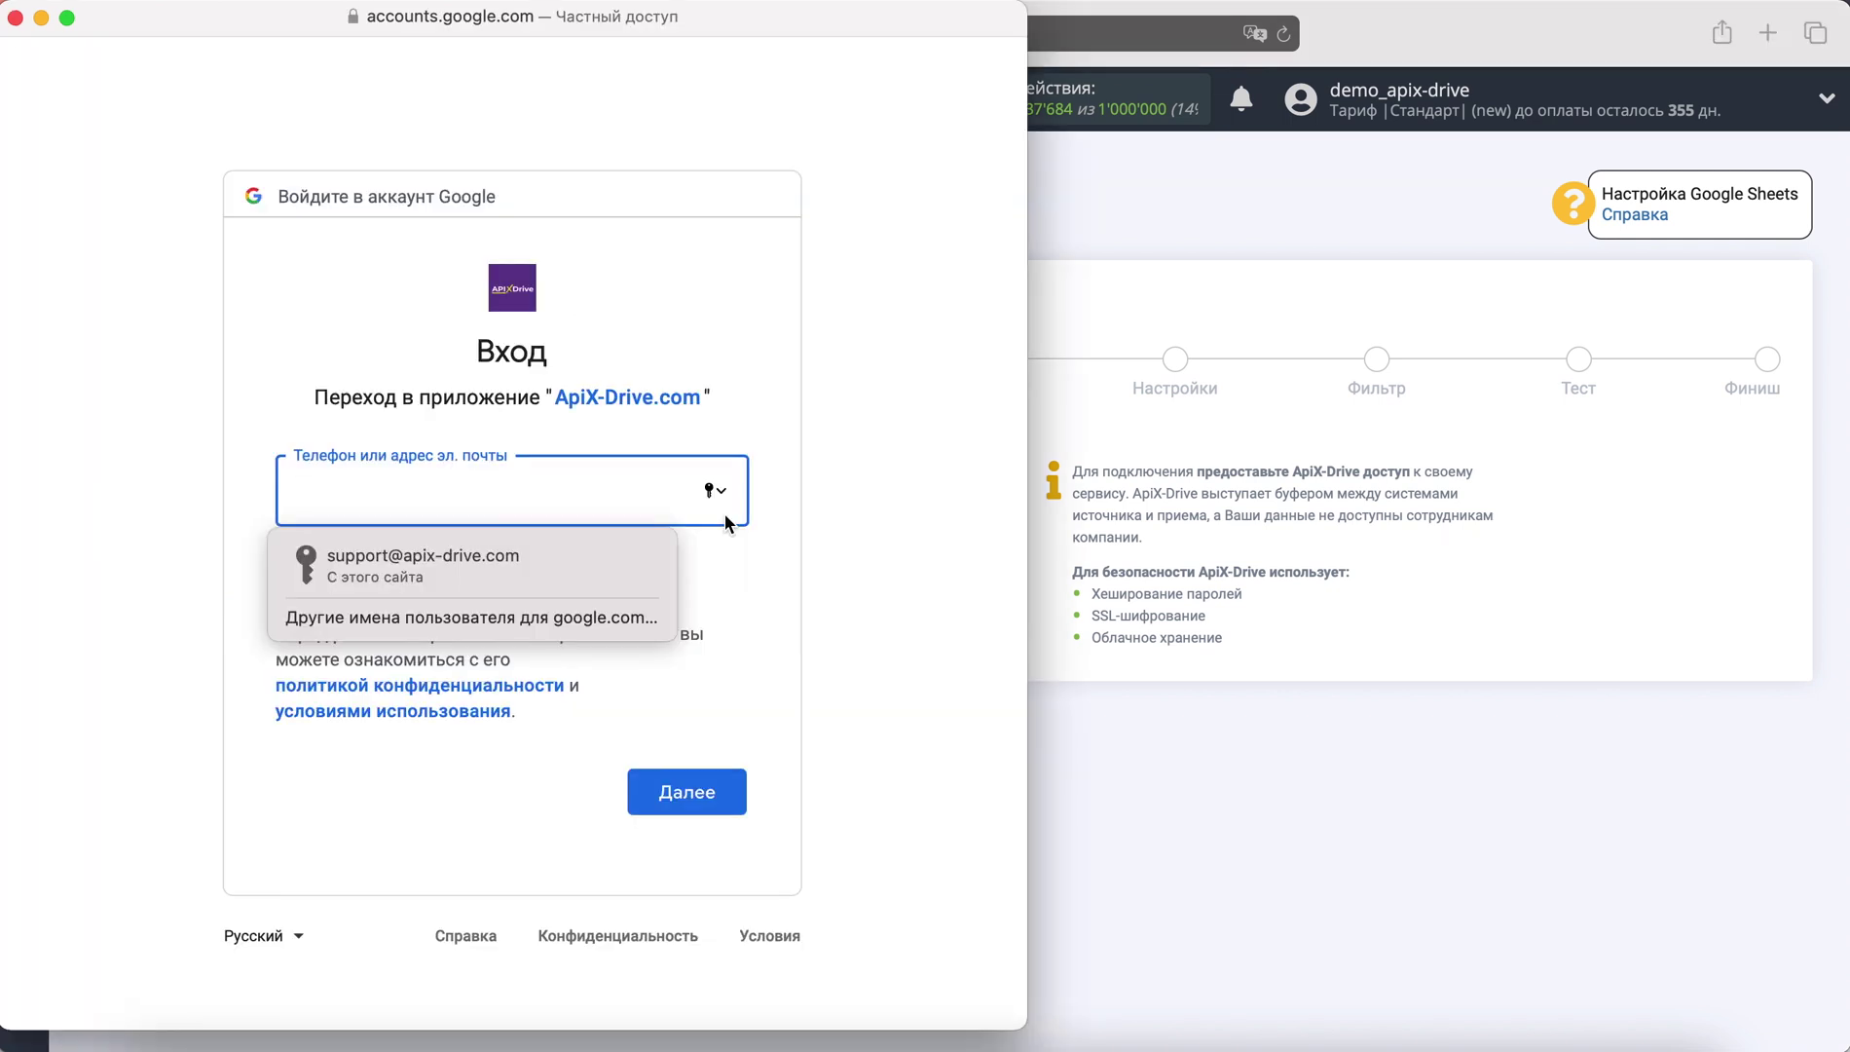
{"action": "left_click", "coordinate": [662, 555]}
{"action": "left_click", "coordinate": [685, 789]}
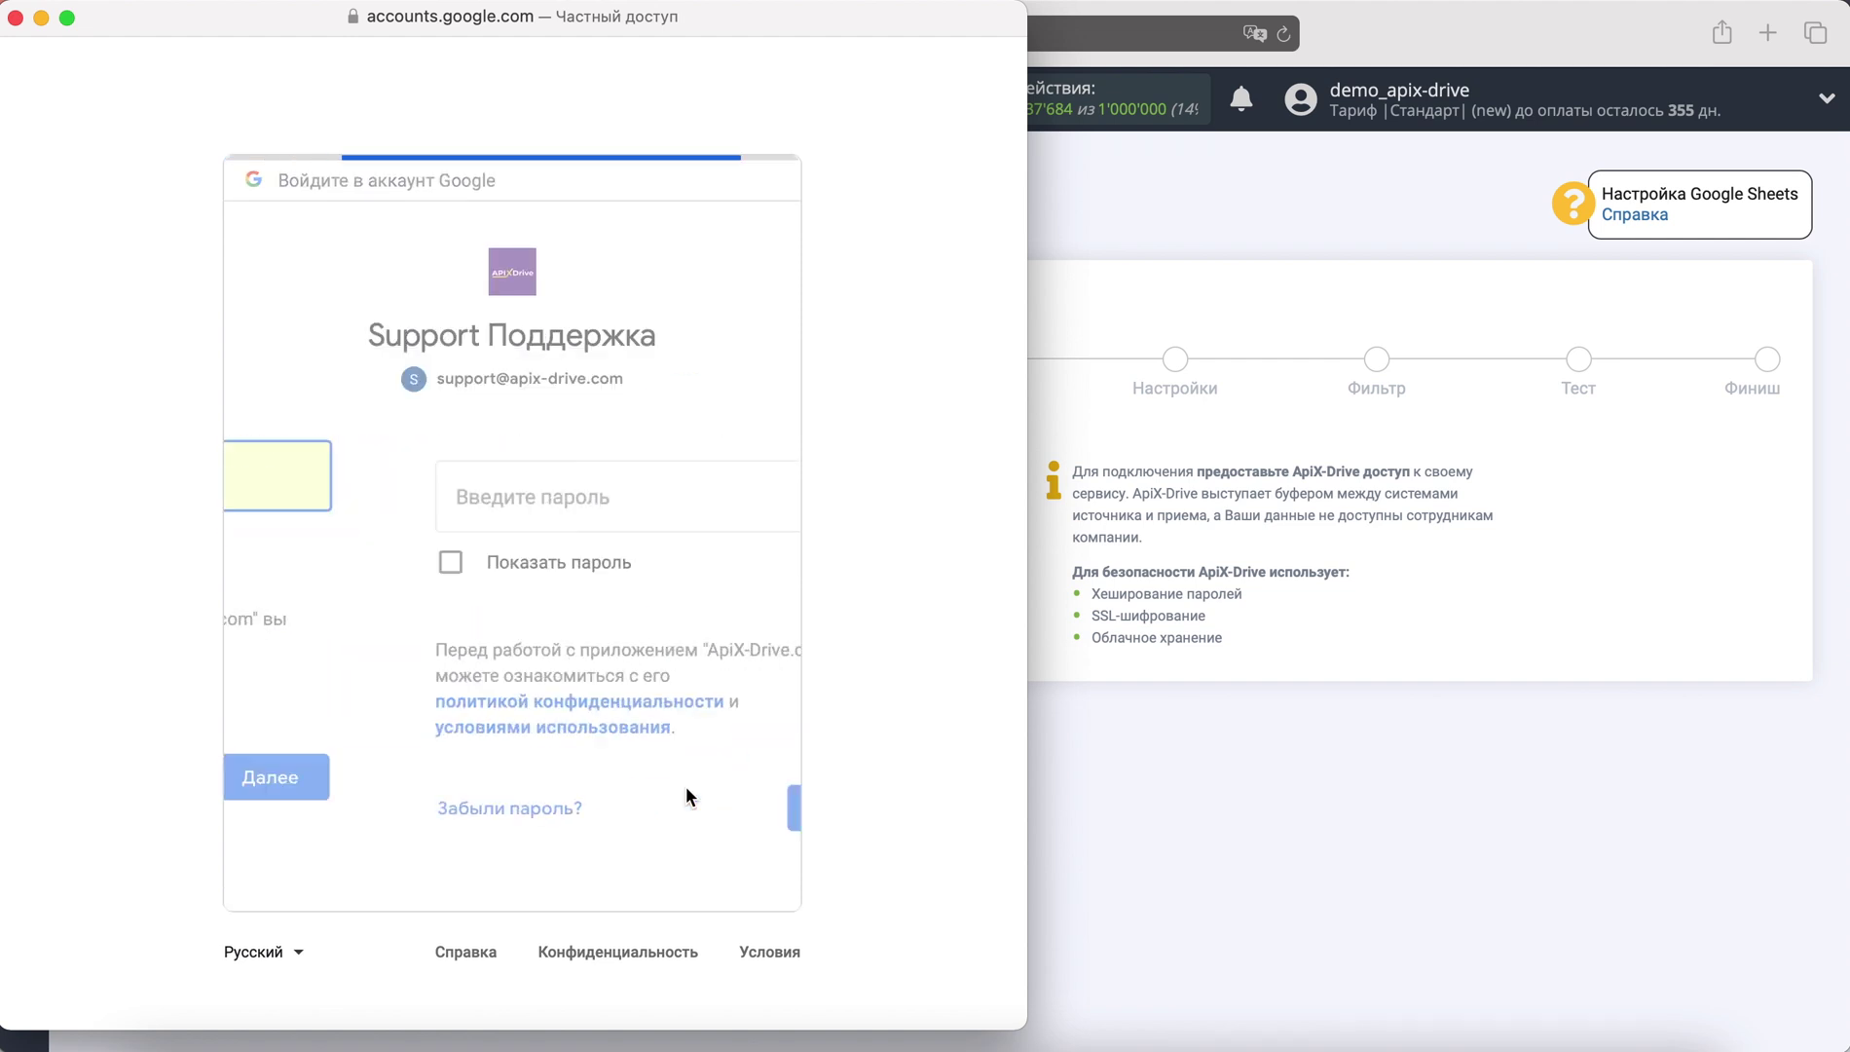
{"action": "left_click", "coordinate": [517, 573]}
{"action": "left_click", "coordinate": [686, 801]}
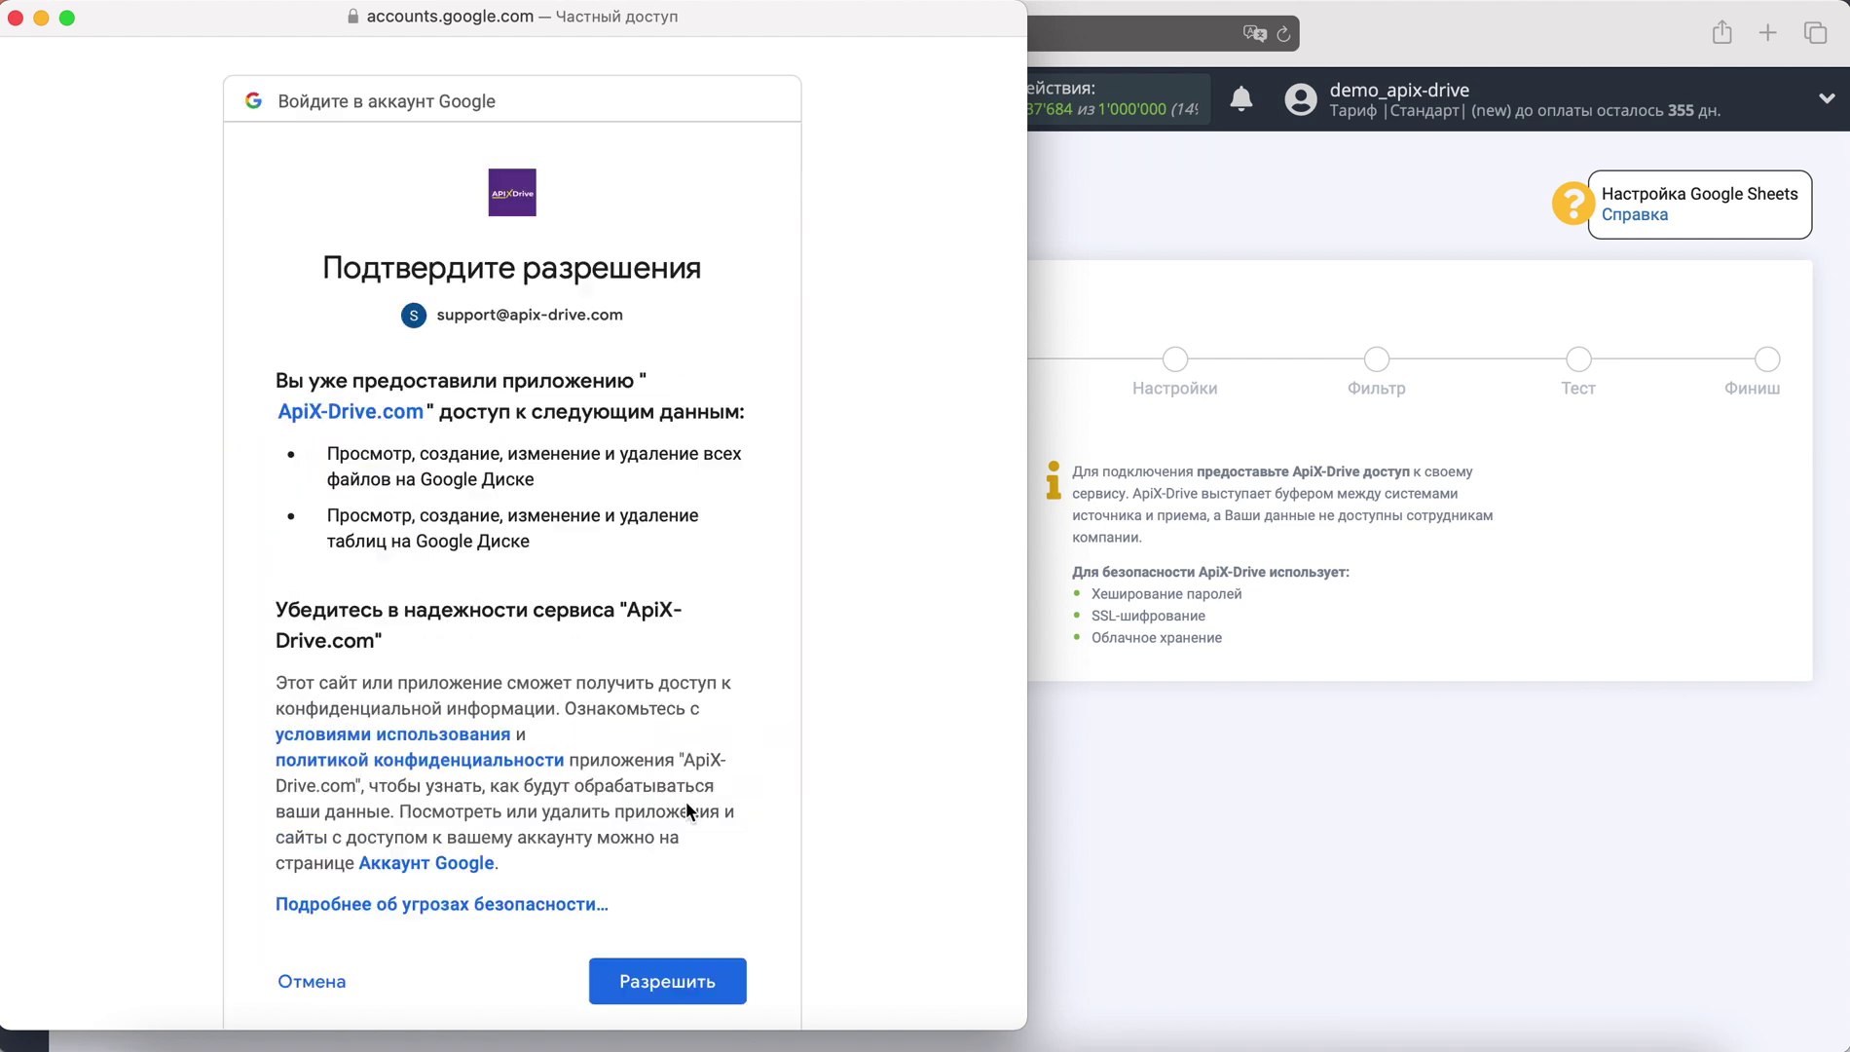
{"action": "left_click", "coordinate": [693, 969]}
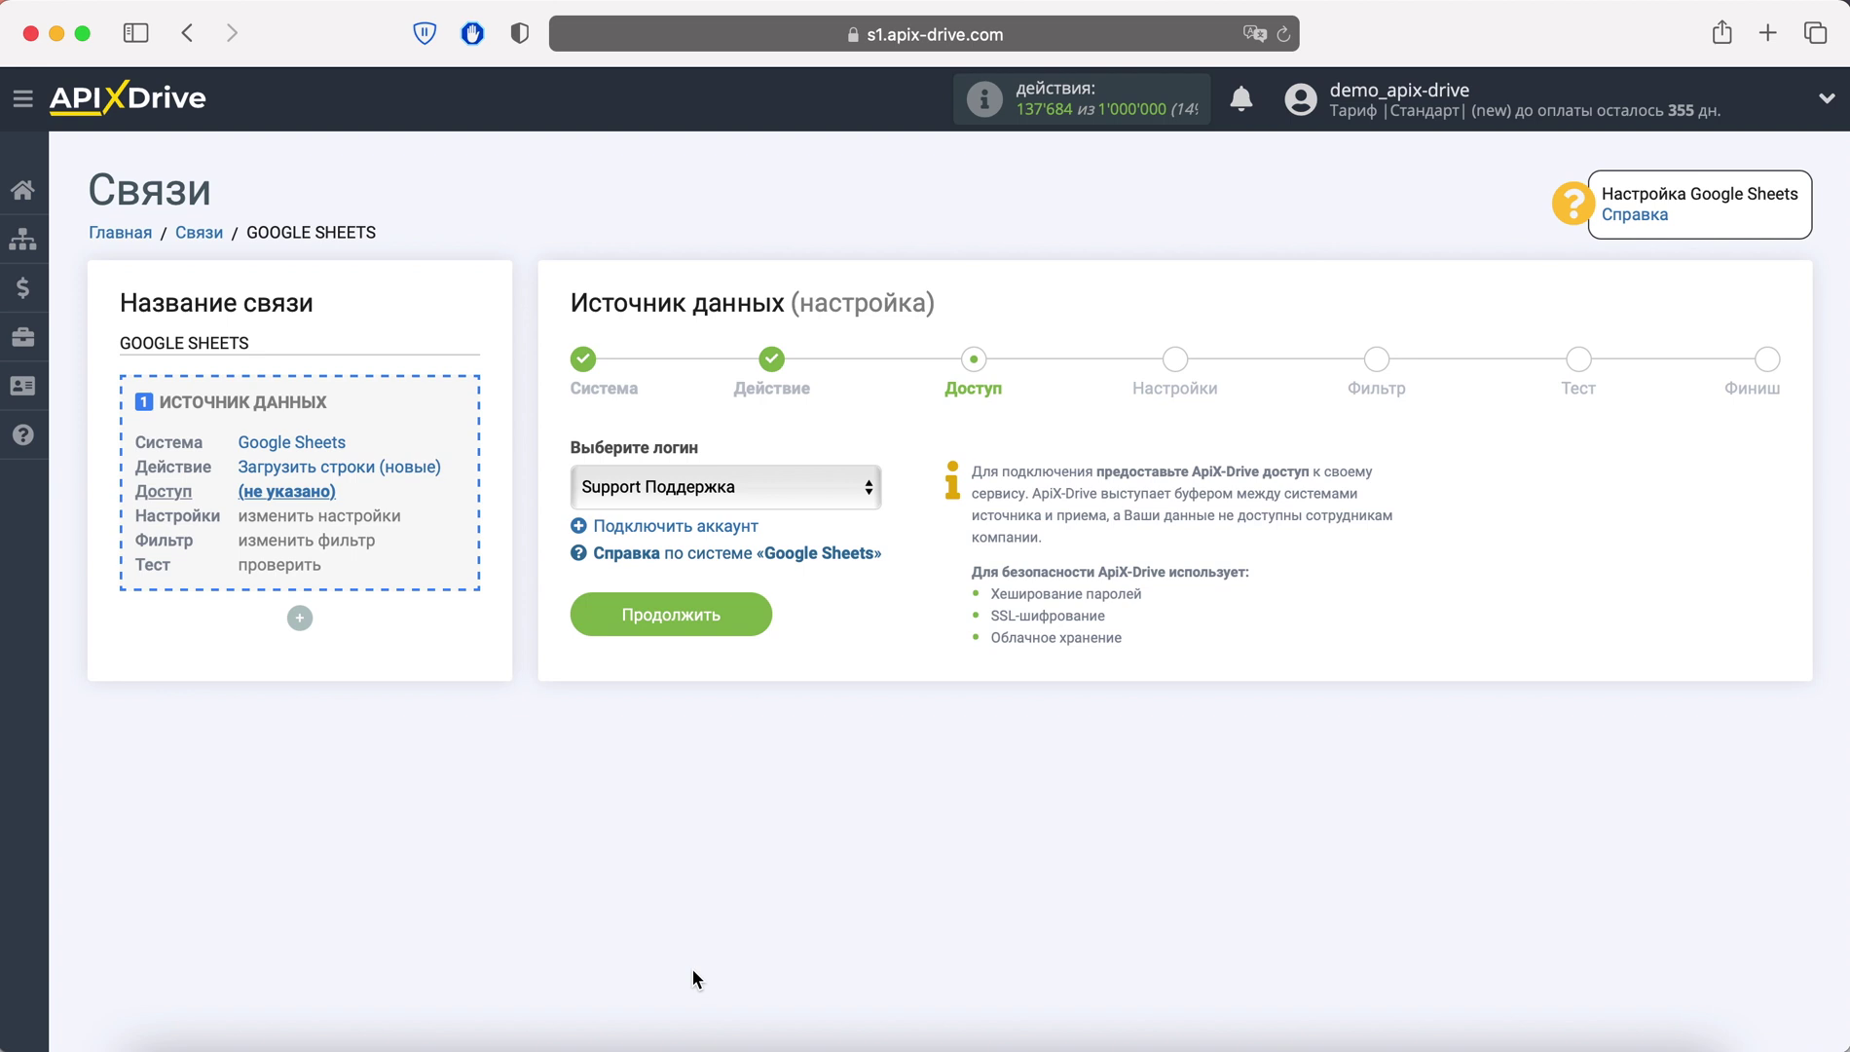
Read from file Таблица_Источник, sheet Прием v2, starting at row 1
{"action": "left_click", "coordinate": [739, 617]}
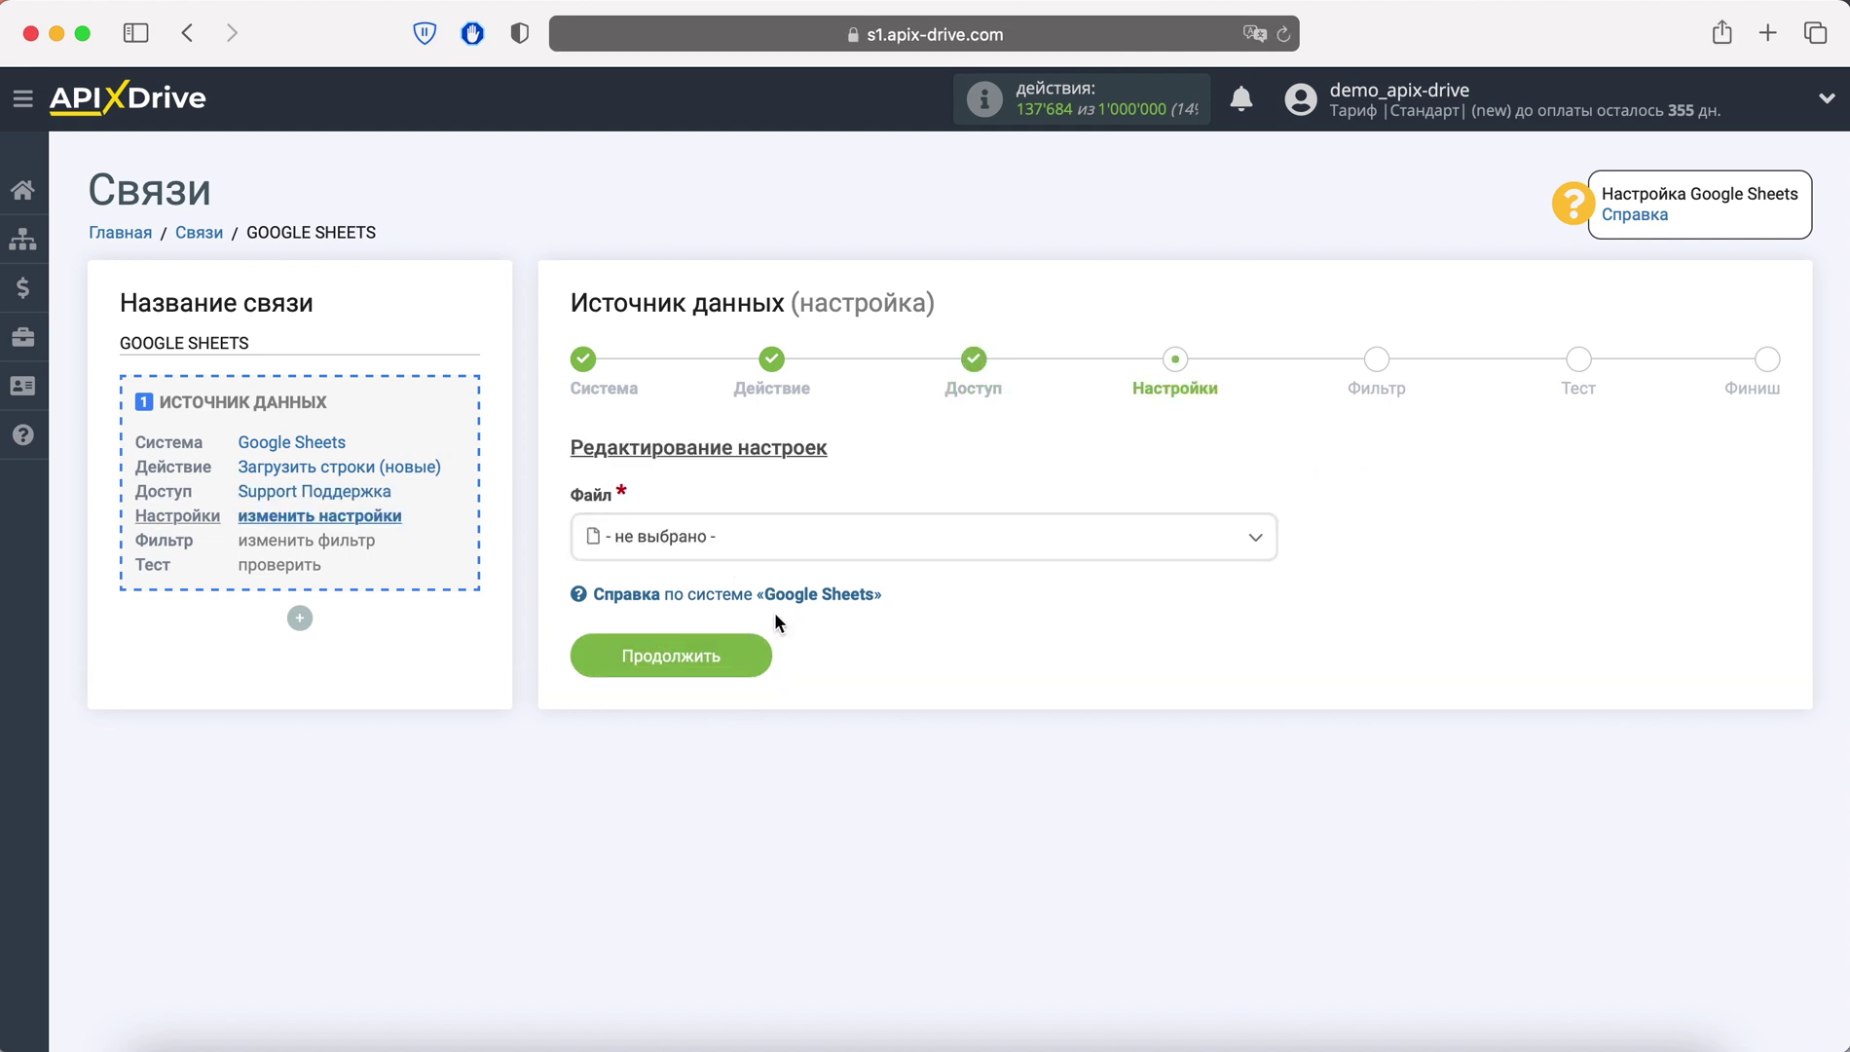
{"action": "left_click", "coordinate": [774, 543]}
{"action": "left_click", "coordinate": [695, 759]}
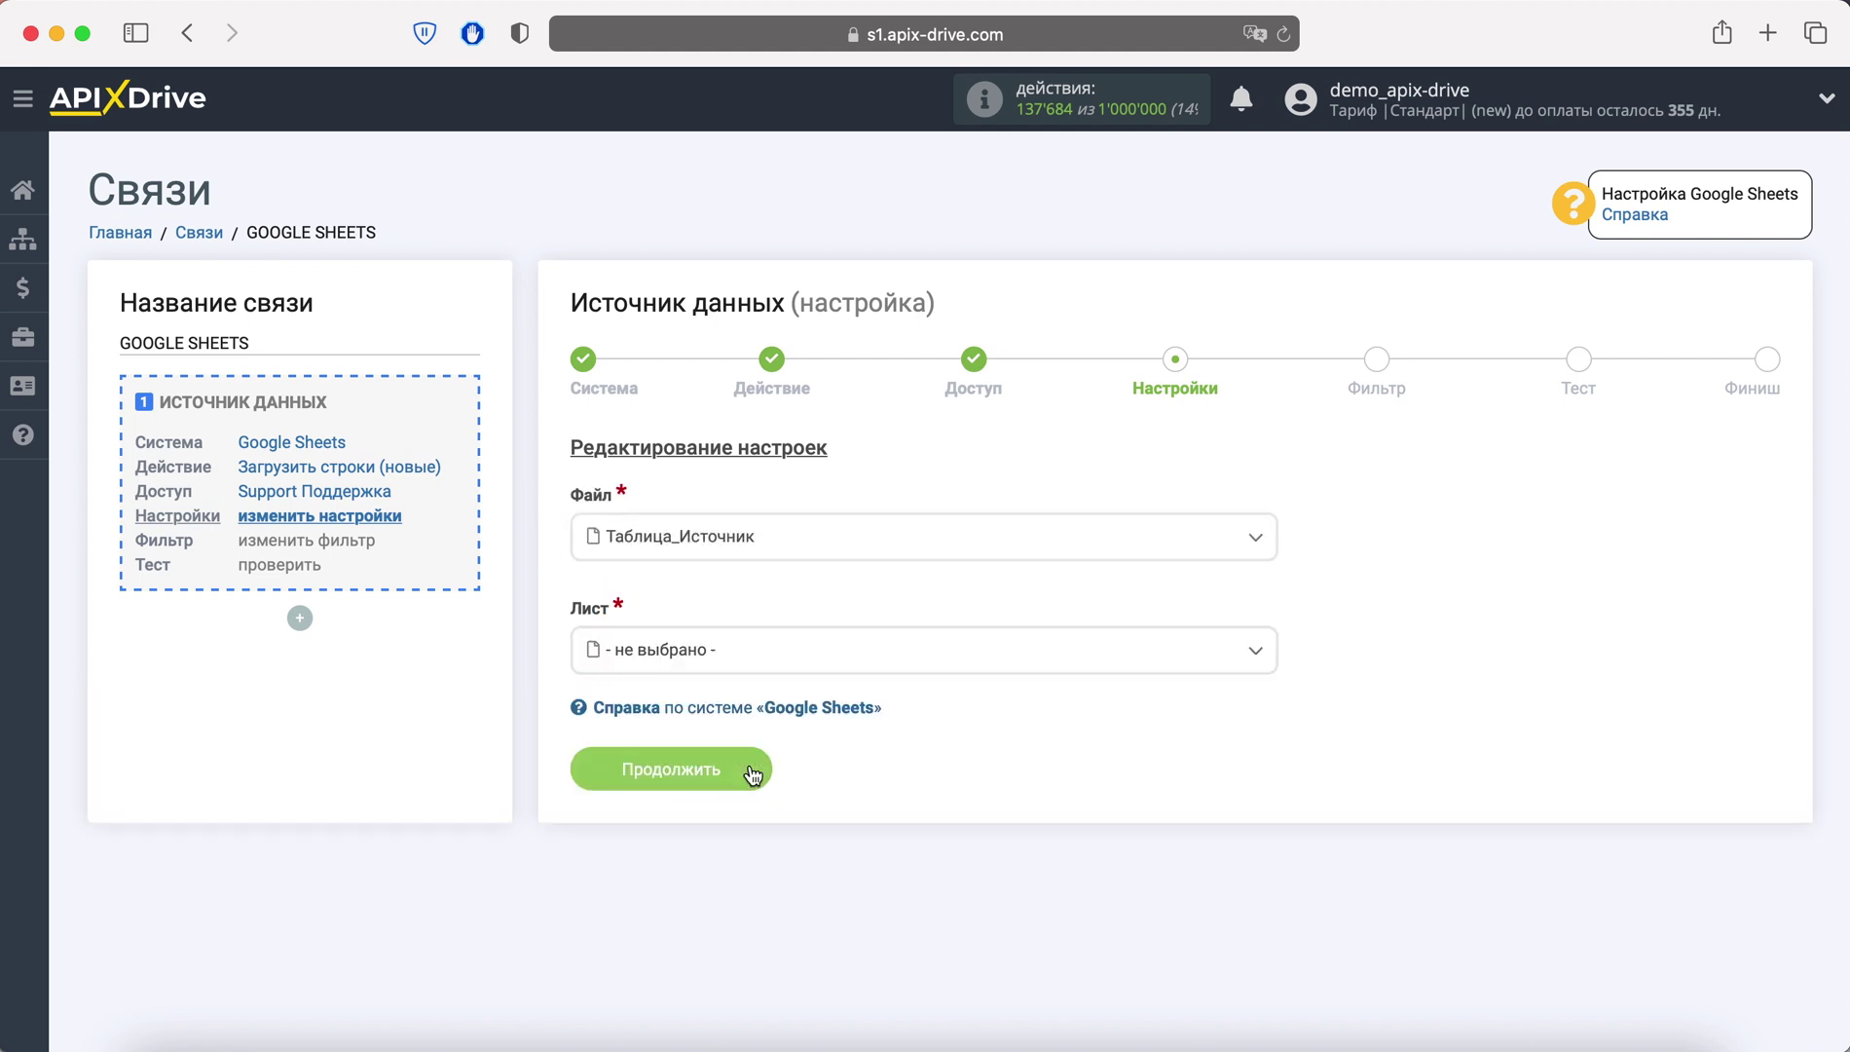
{"action": "left_click", "coordinate": [750, 665]}
{"action": "left_click", "coordinate": [696, 791]}
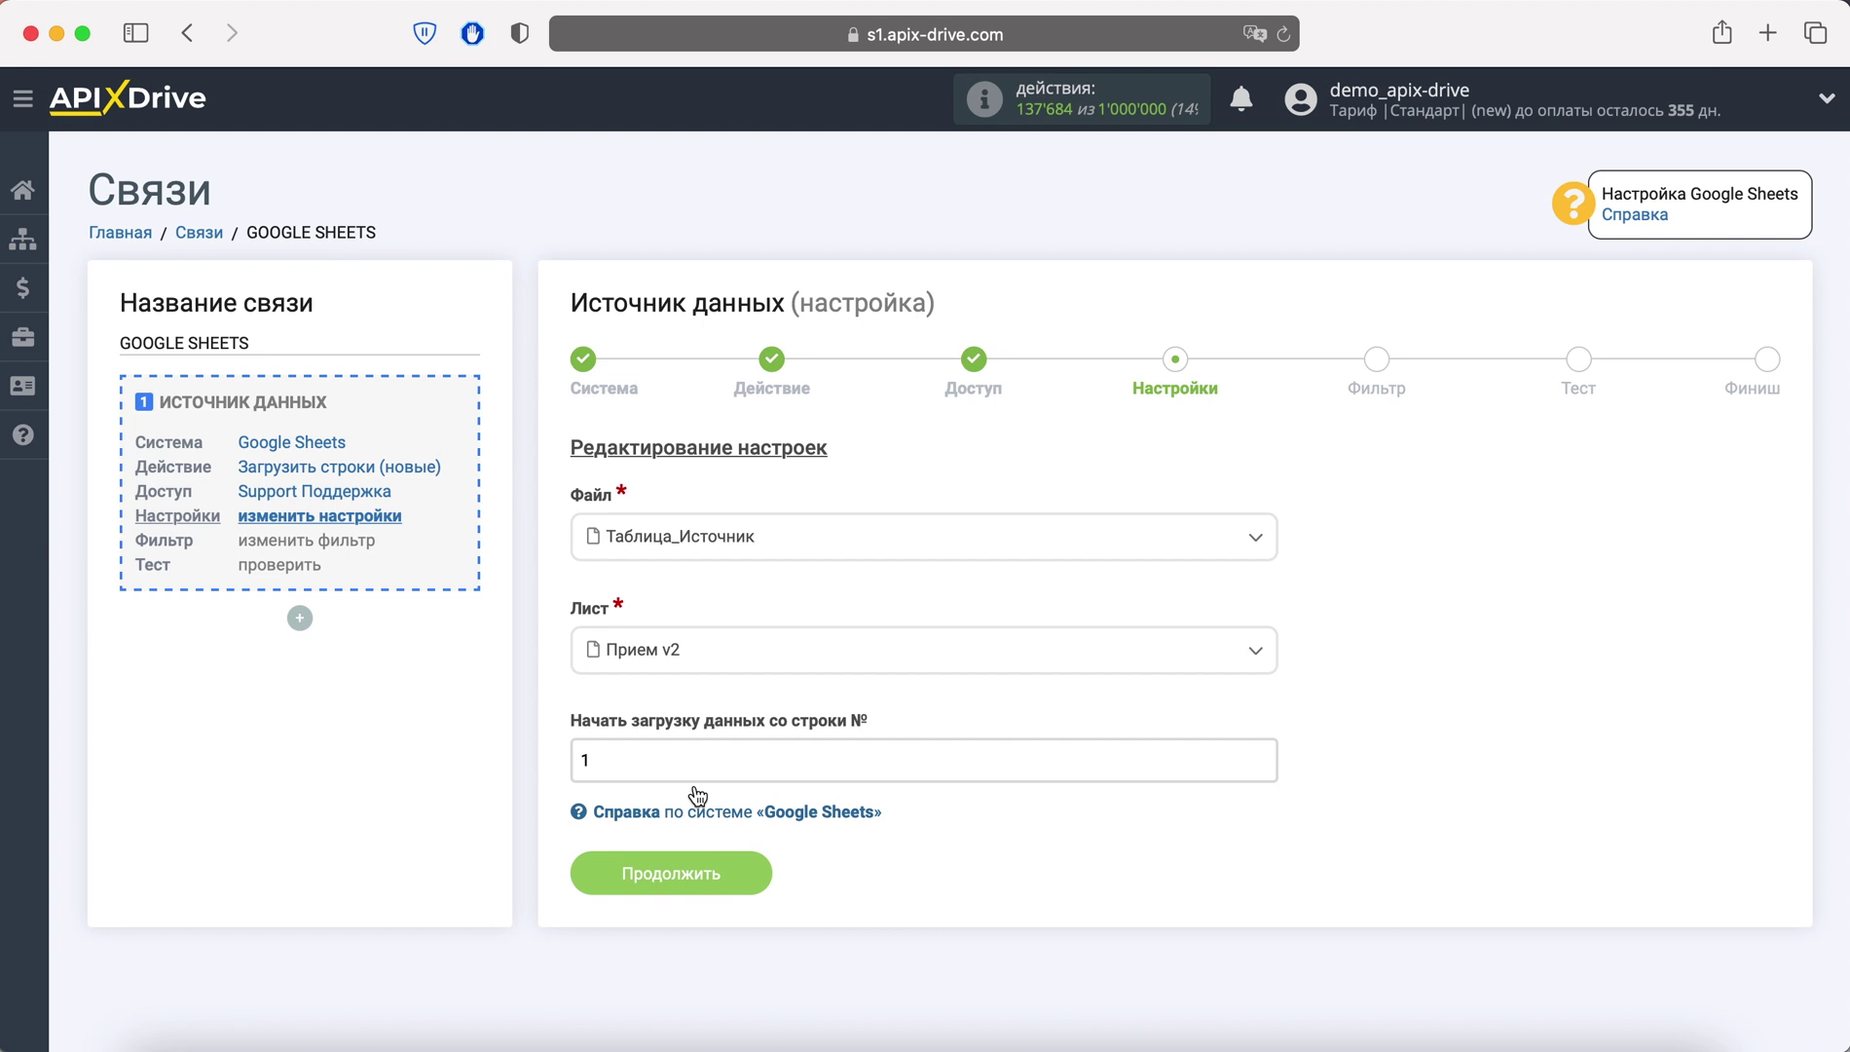
{"action": "left_click_drag", "start_coordinate": [613, 763], "coordinate": [579, 761]}
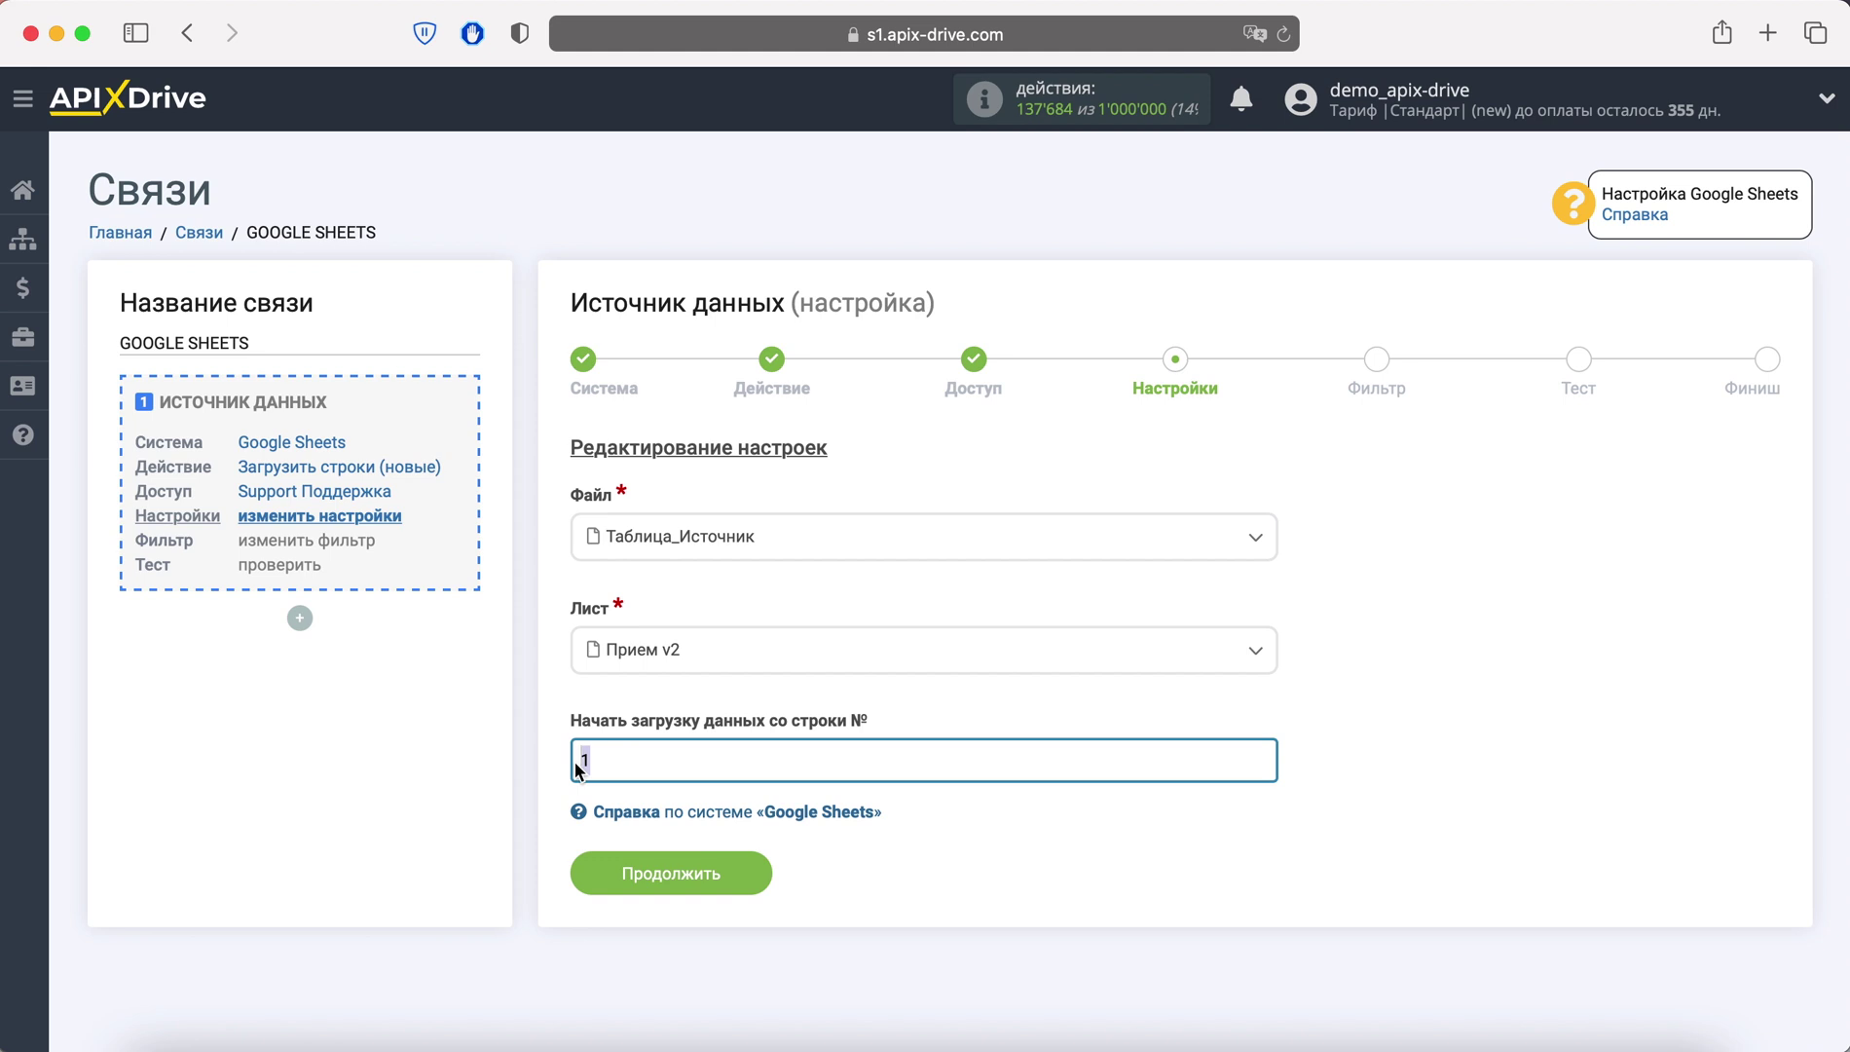
{"action": "left_click", "coordinate": [627, 761]}
{"action": "left_click", "coordinate": [734, 856]}
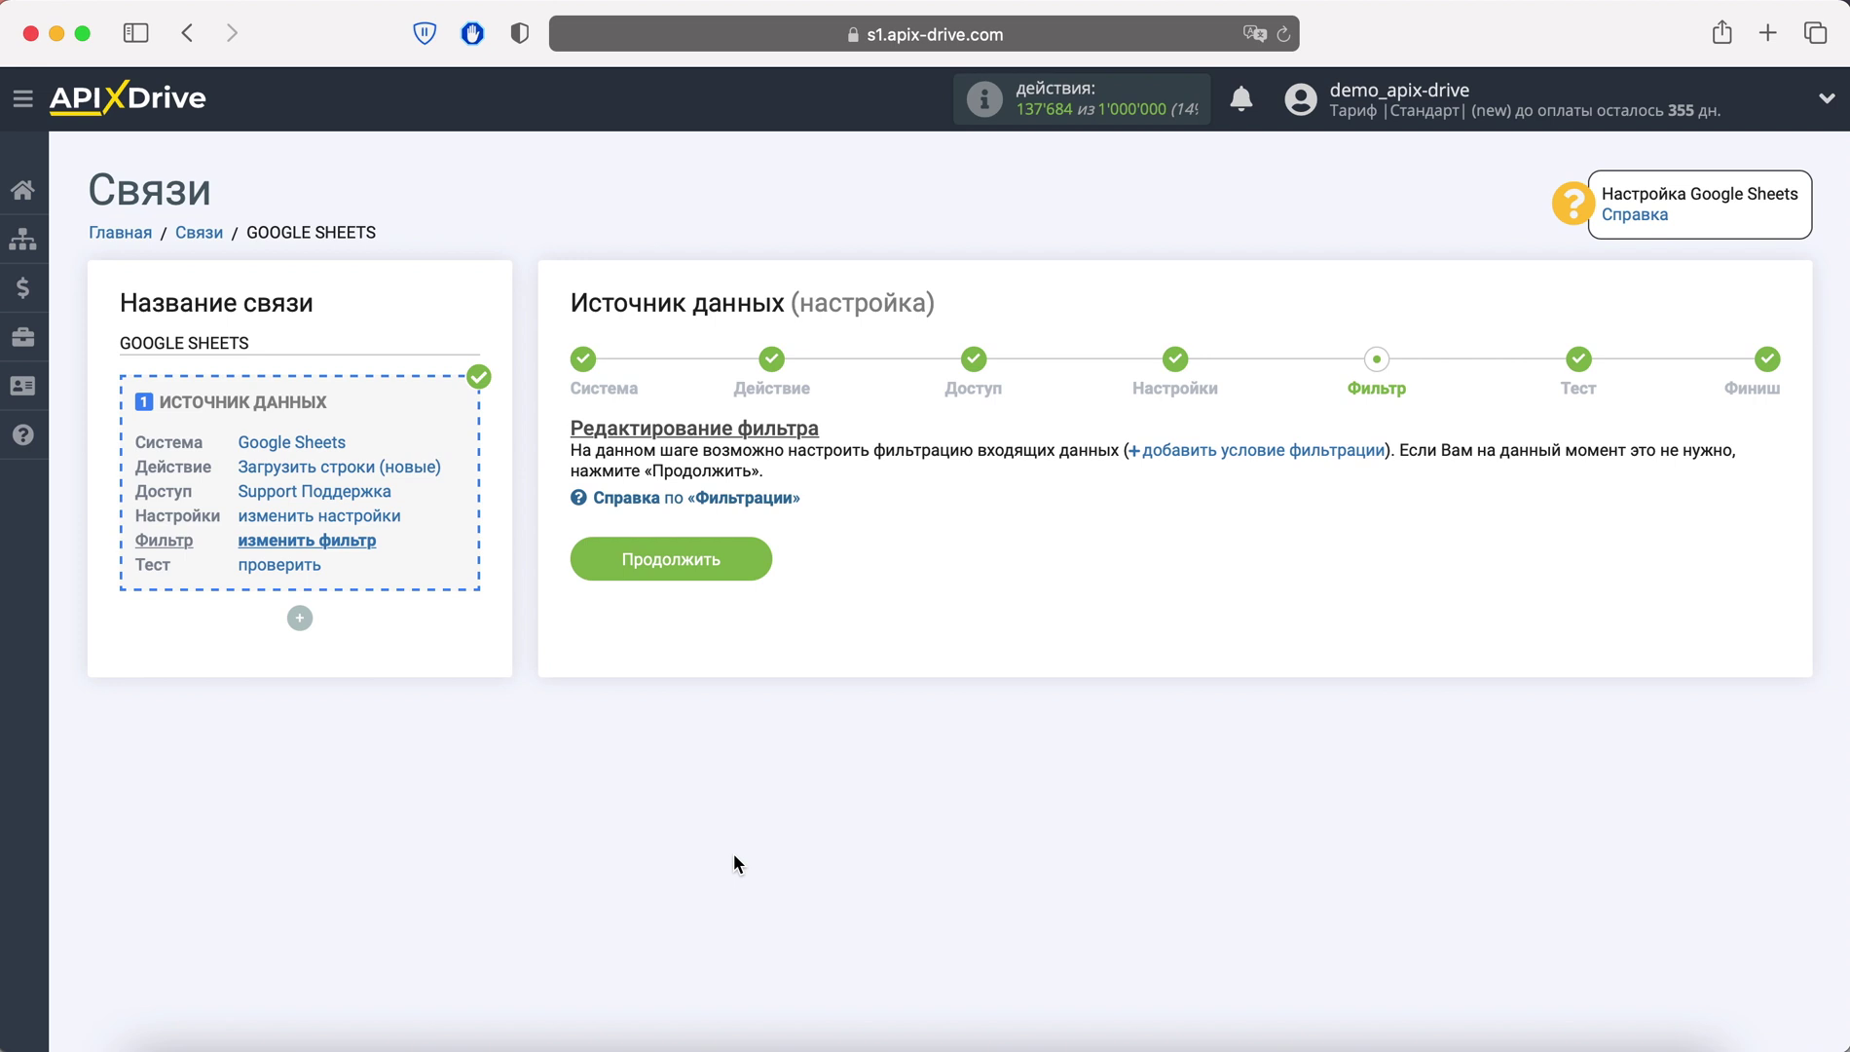
Skip the filter, accept the sample sheet row, and finish the source setup
{"action": "left_click", "coordinate": [734, 570]}
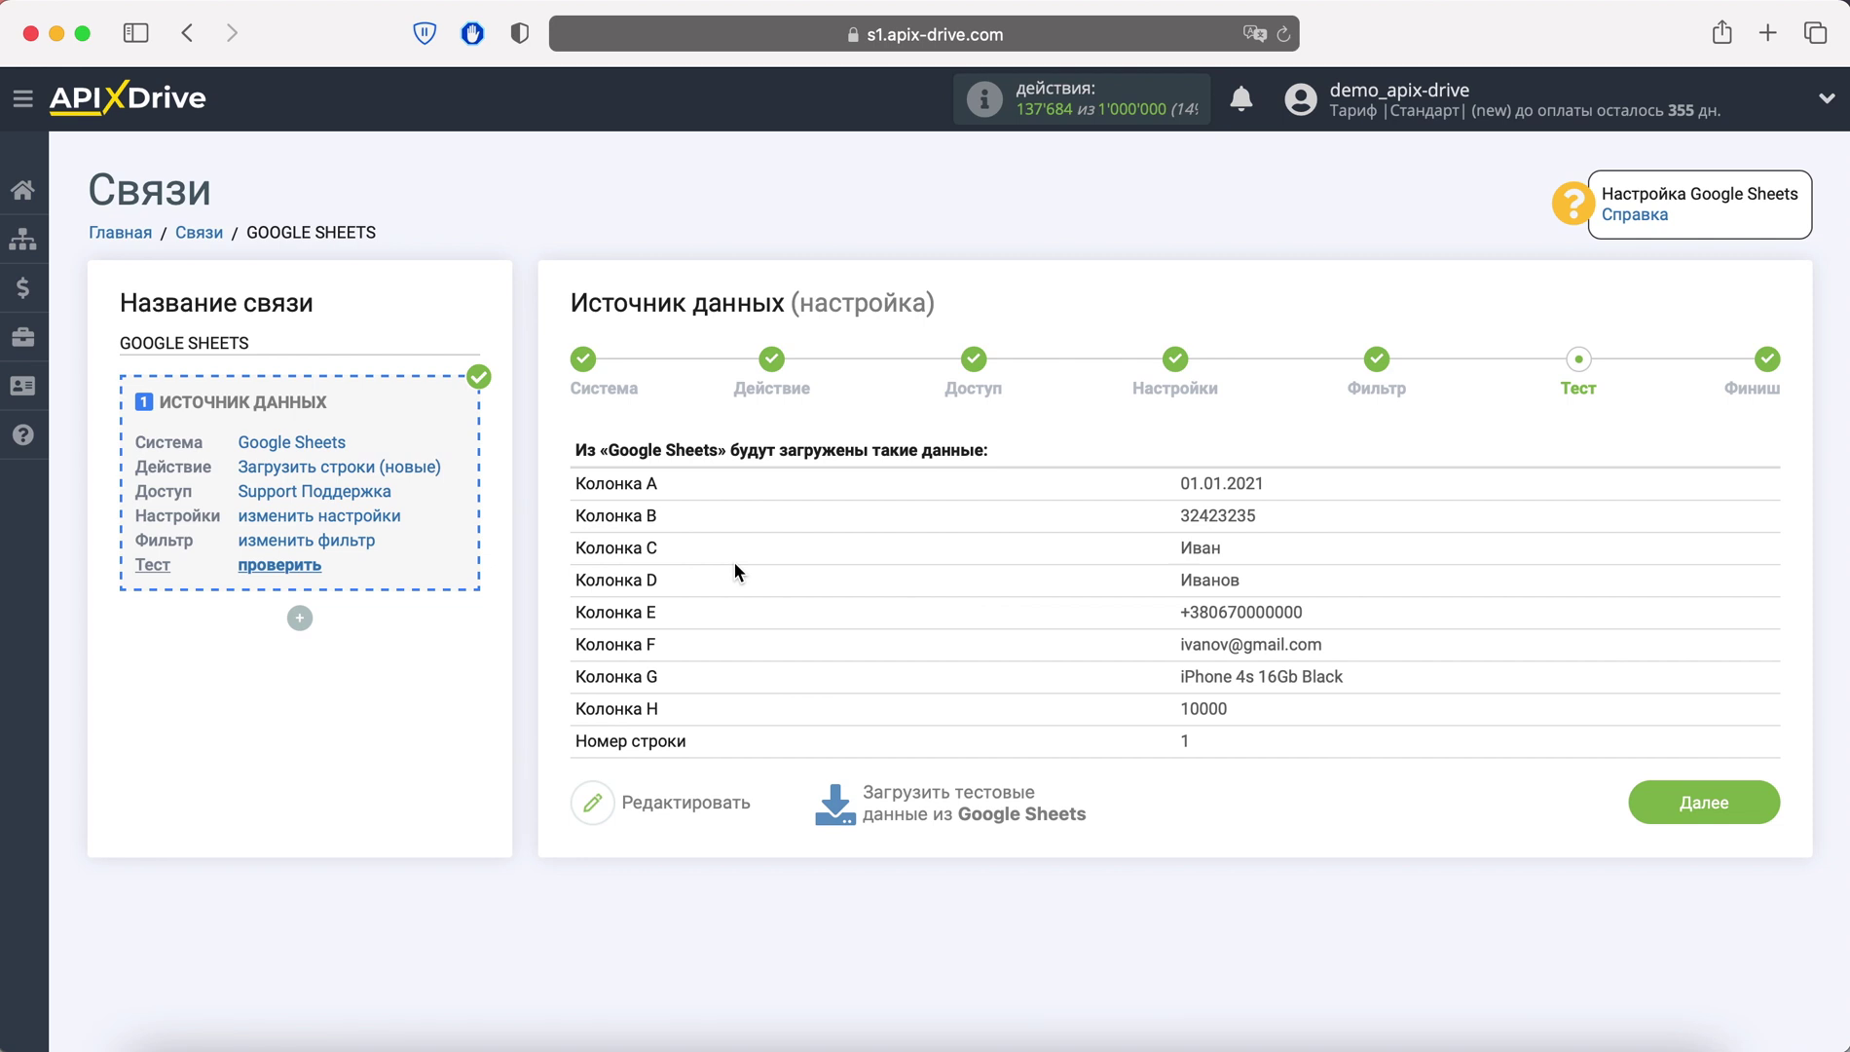
{"action": "left_click", "coordinate": [1706, 811]}
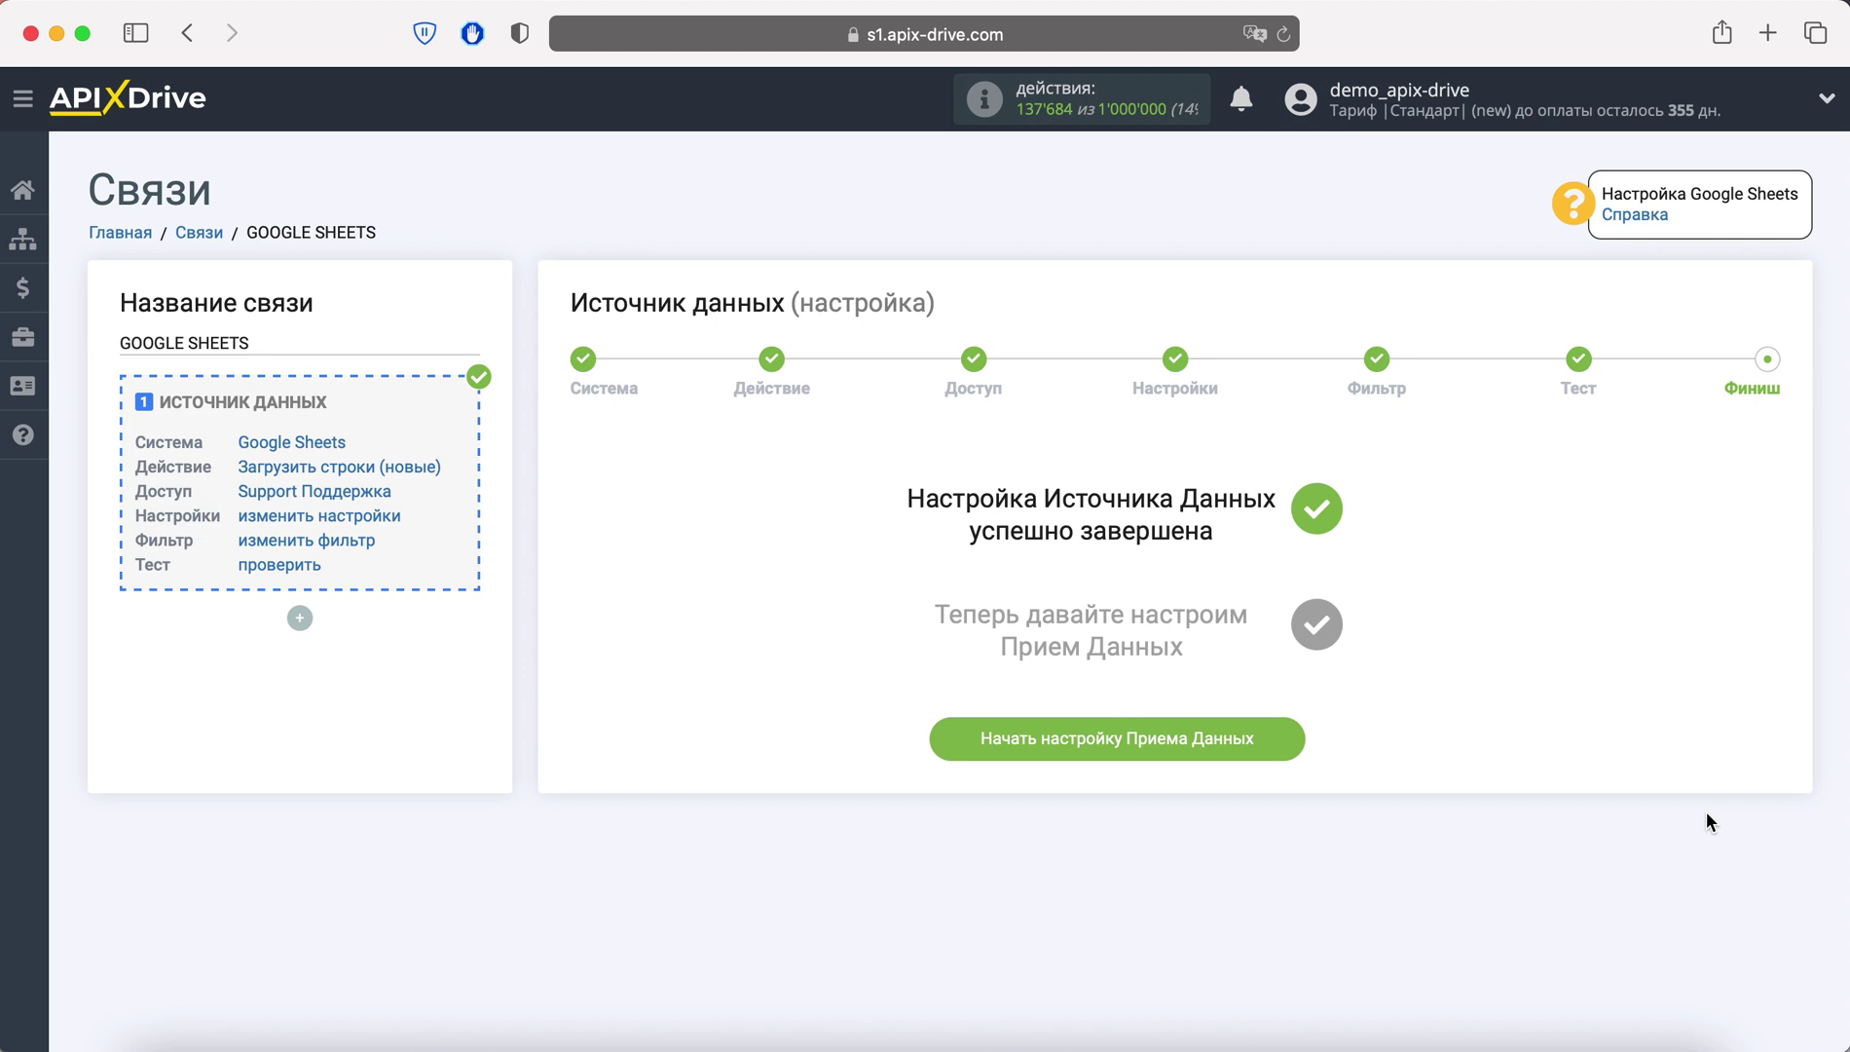
Start the receiver setup with Телеграм as the receiving system
{"action": "left_click", "coordinate": [1294, 739]}
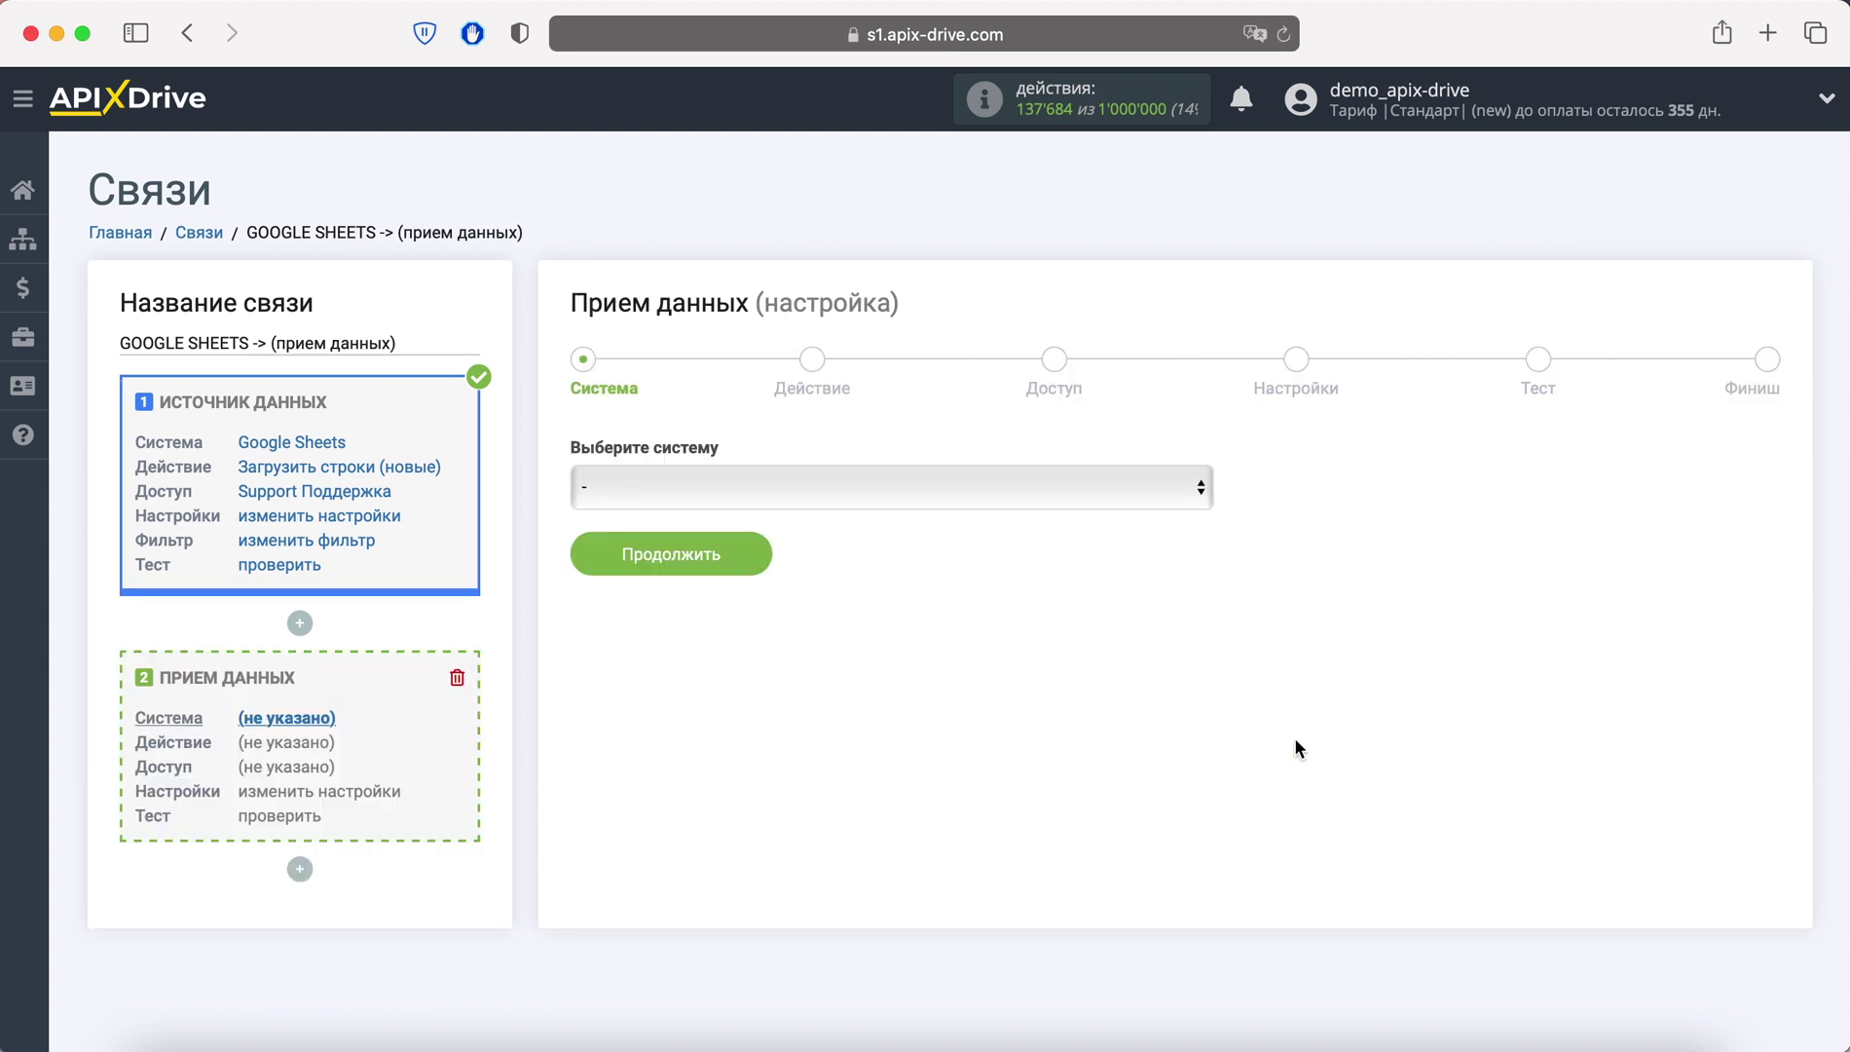
{"action": "left_click", "coordinate": [968, 487]}
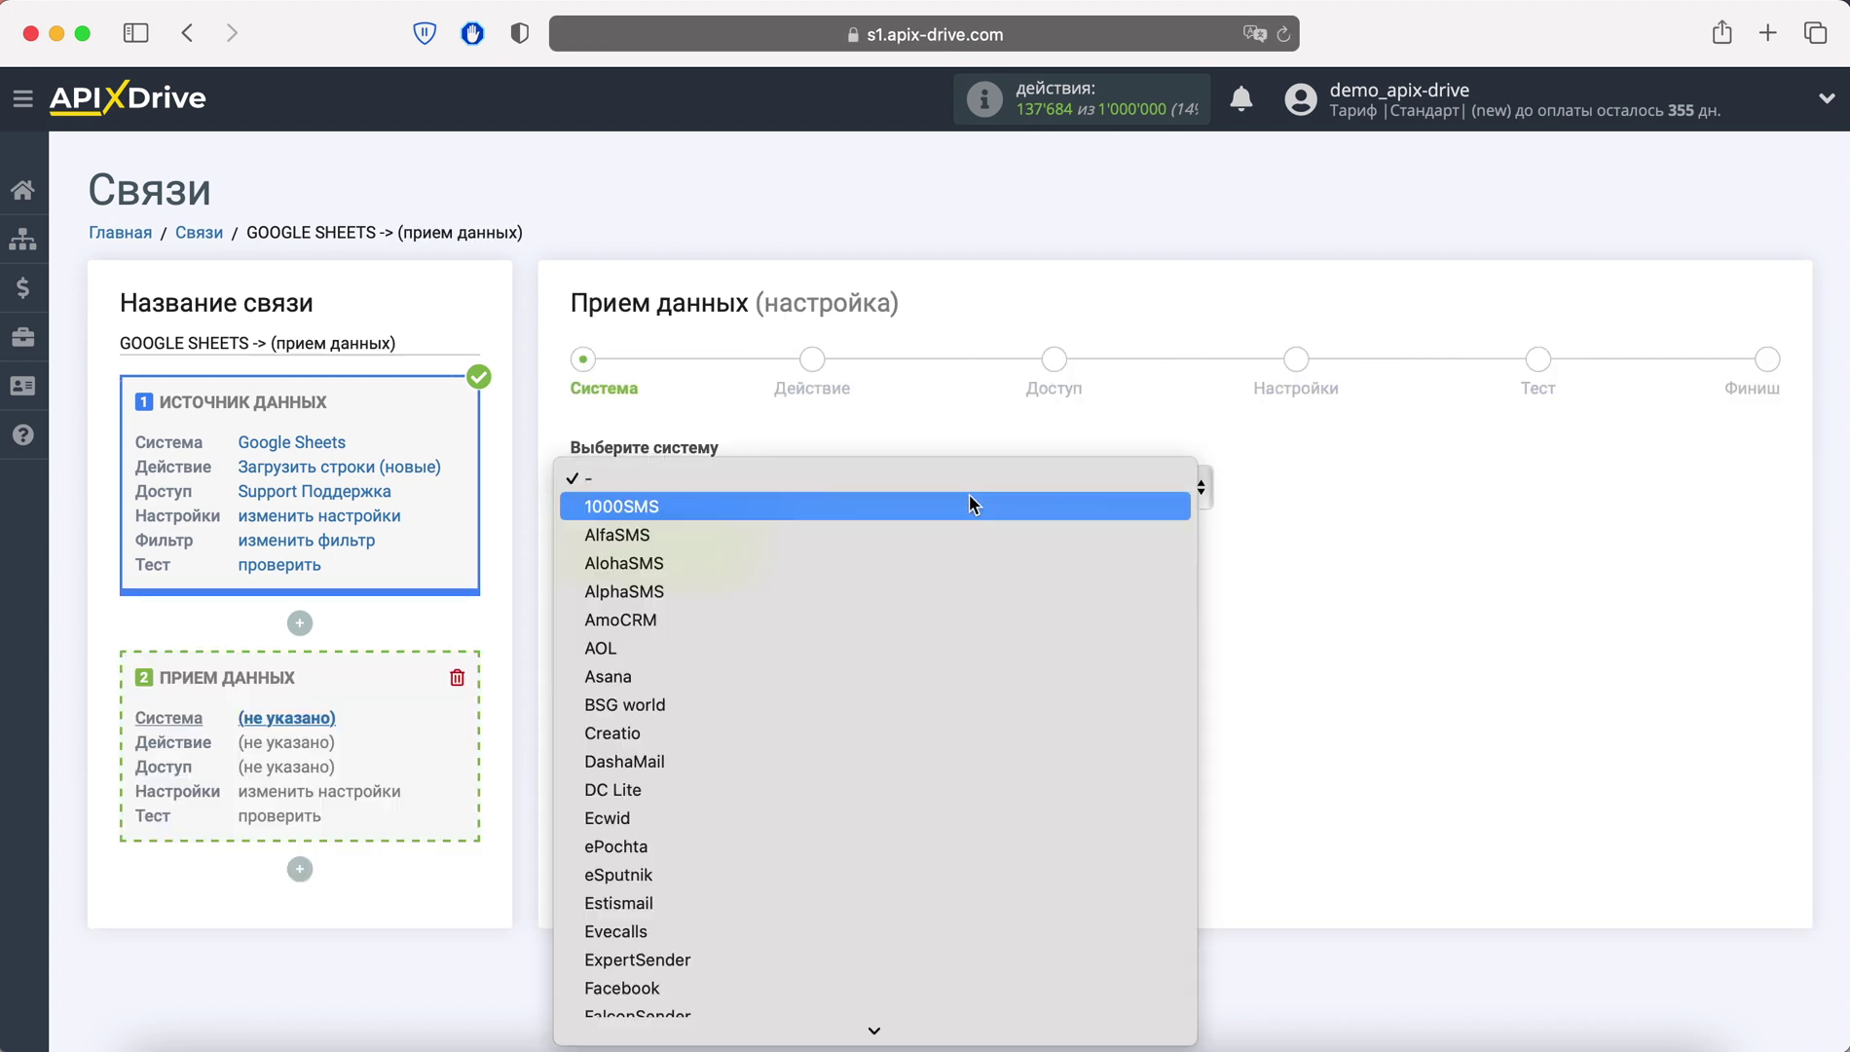
{"action": "scroll", "coordinate": [963, 682], "scroll_direction": "down", "scroll_amount": 5}
{"action": "scroll", "coordinate": [962, 685], "scroll_direction": "down", "scroll_amount": 5}
{"action": "scroll", "coordinate": [962, 685], "scroll_direction": "down", "scroll_amount": 5}
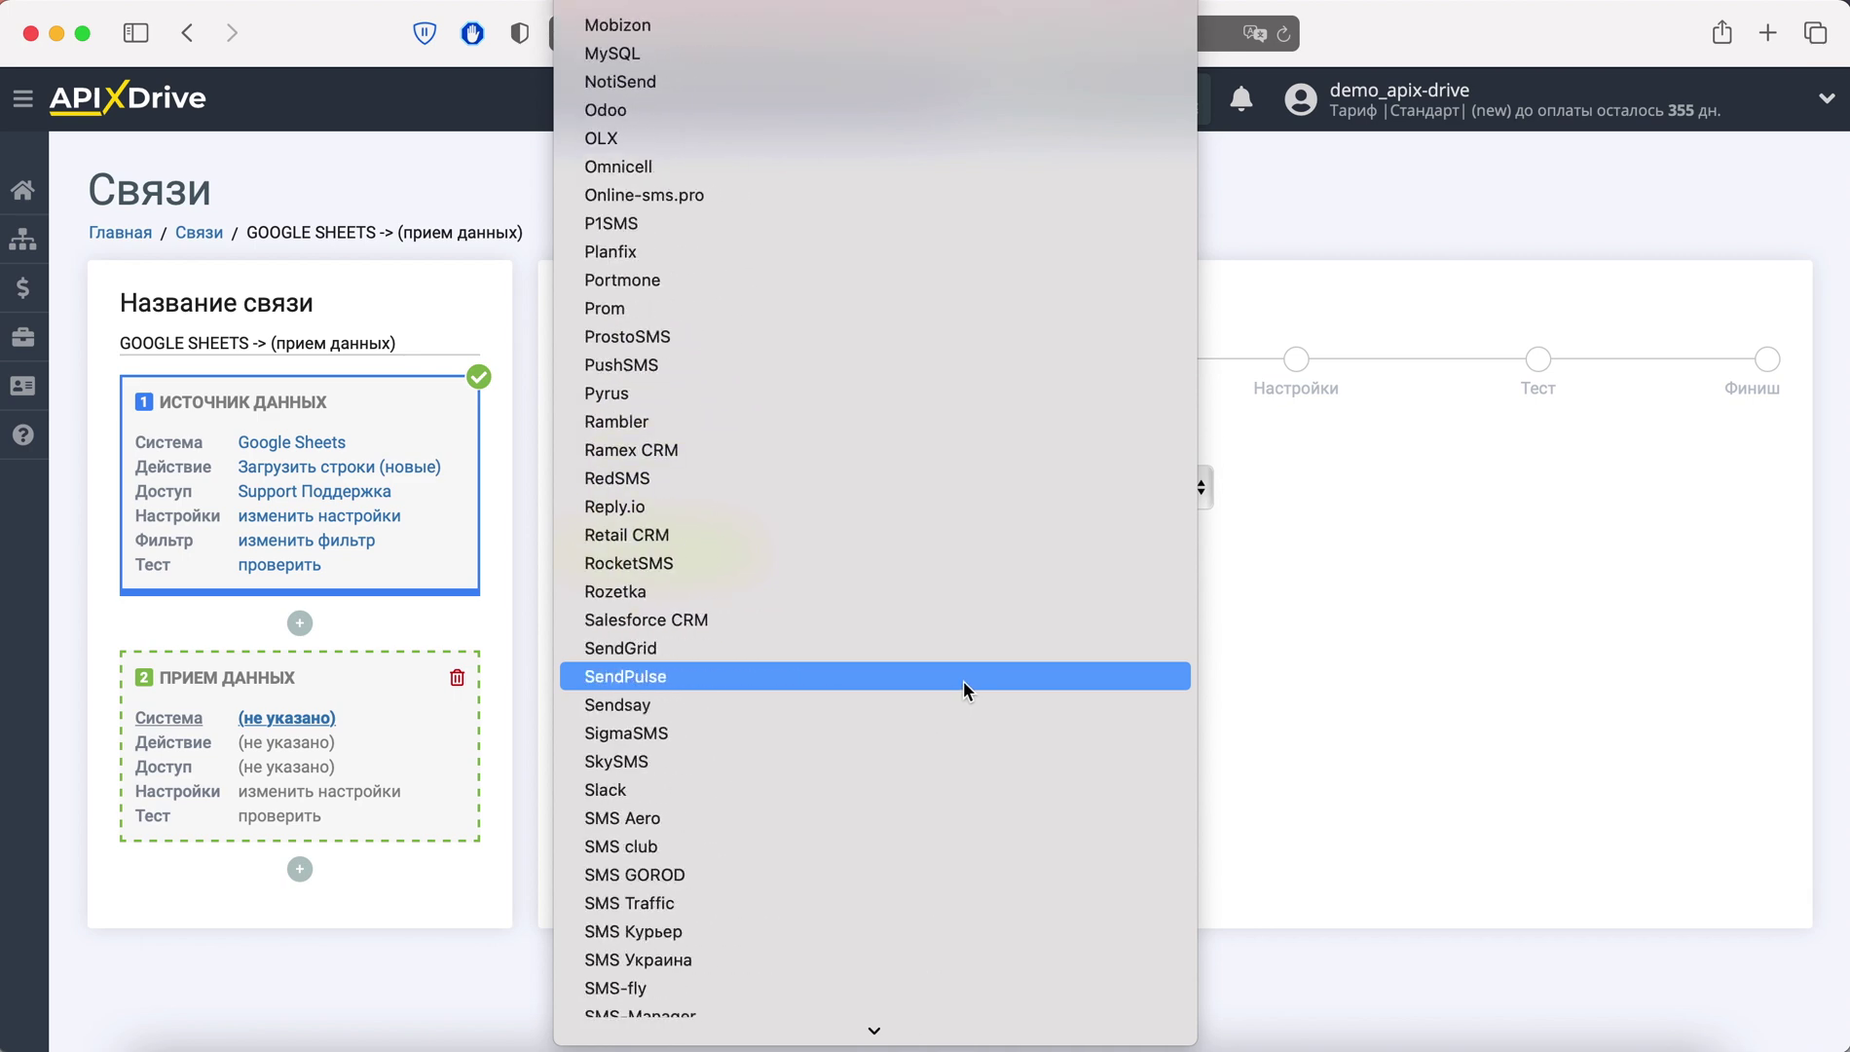
{"action": "scroll", "coordinate": [963, 685], "scroll_direction": "down", "scroll_amount": 5}
{"action": "scroll", "coordinate": [964, 684], "scroll_direction": "down", "scroll_amount": 5}
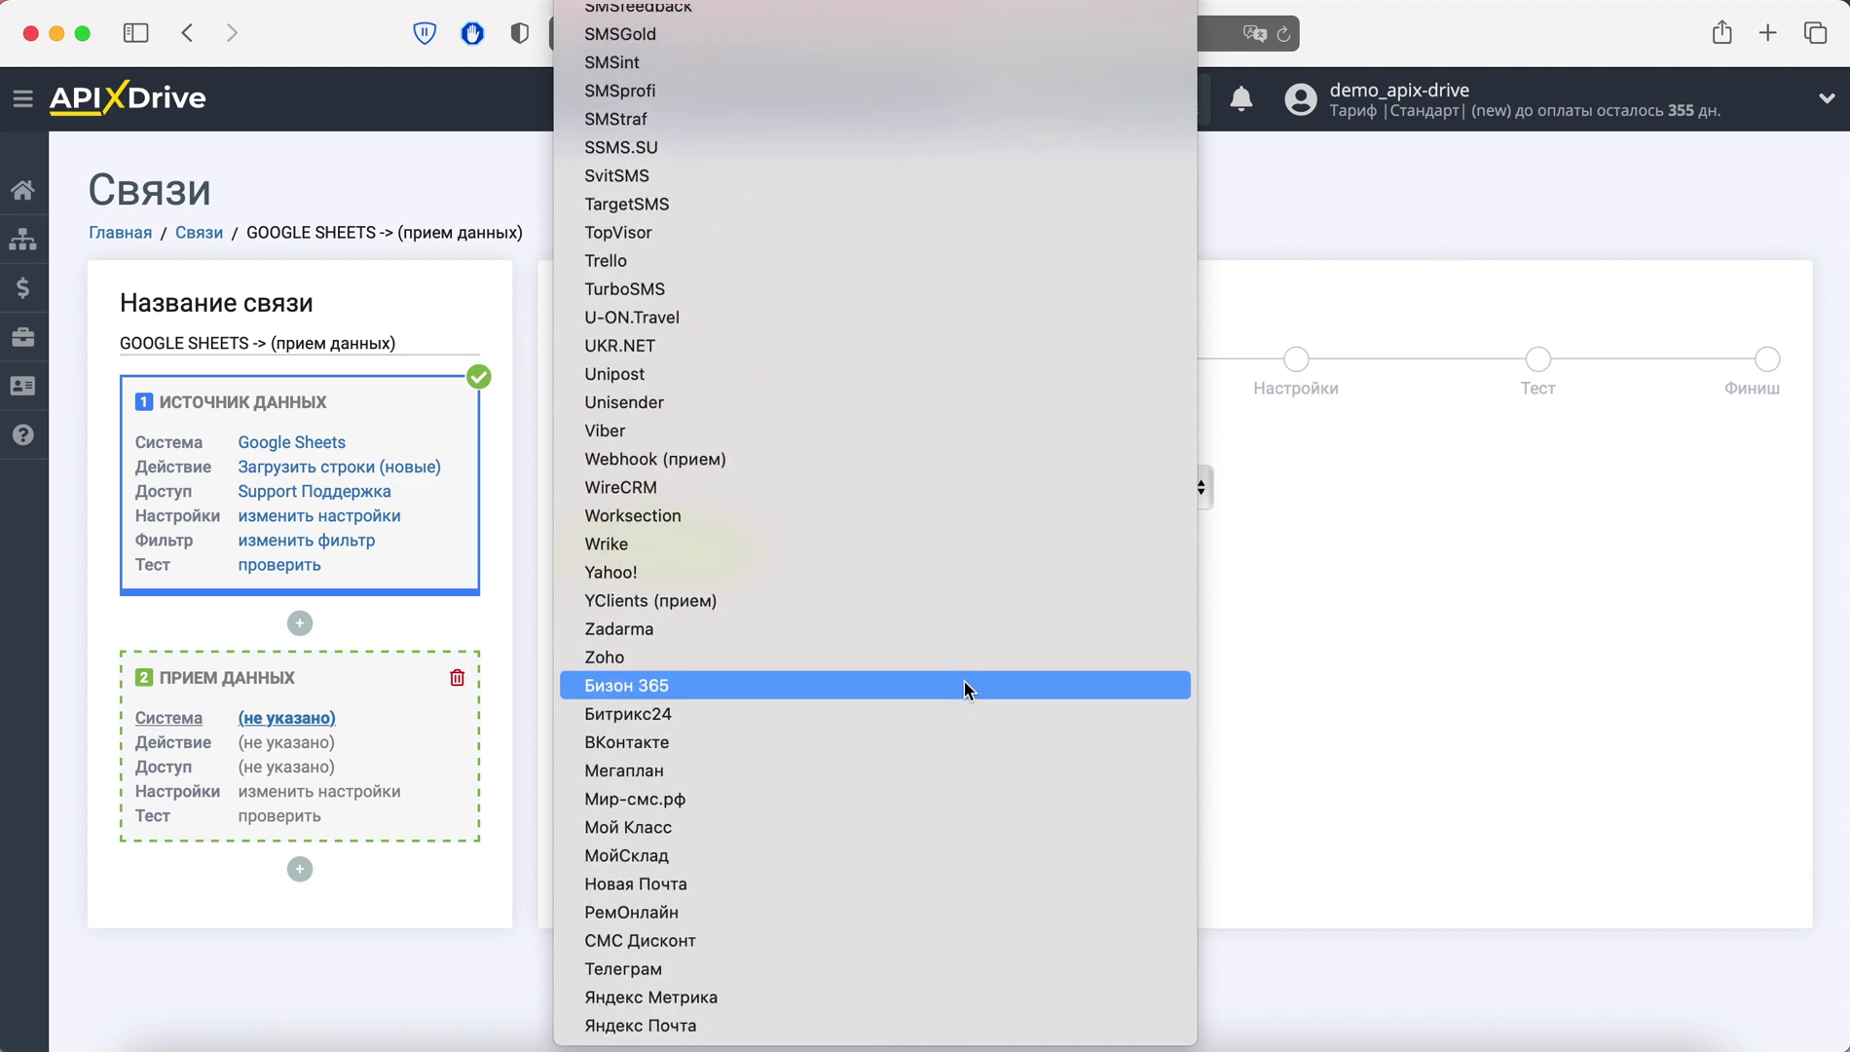
{"action": "left_click", "coordinate": [792, 968]}
{"action": "left_click", "coordinate": [745, 565]}
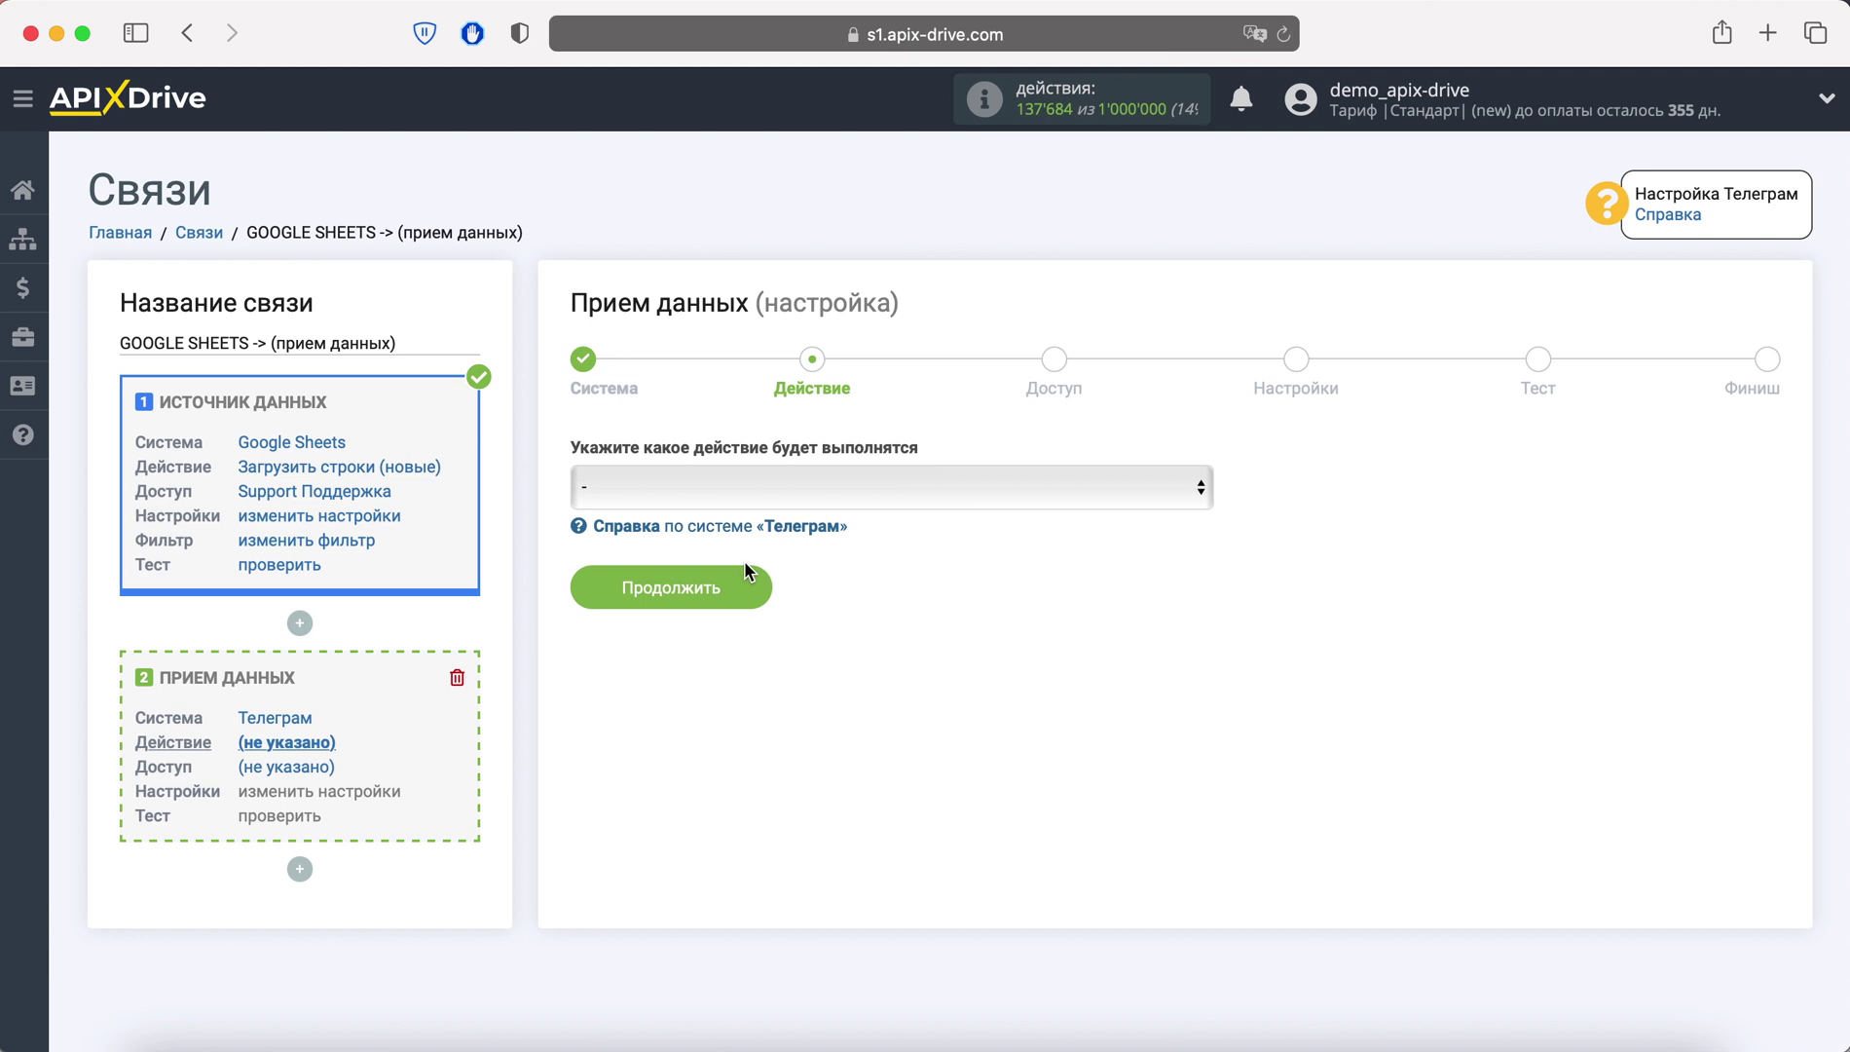
Set the receiver action to Отправить сообщение
{"action": "left_click", "coordinate": [741, 498]}
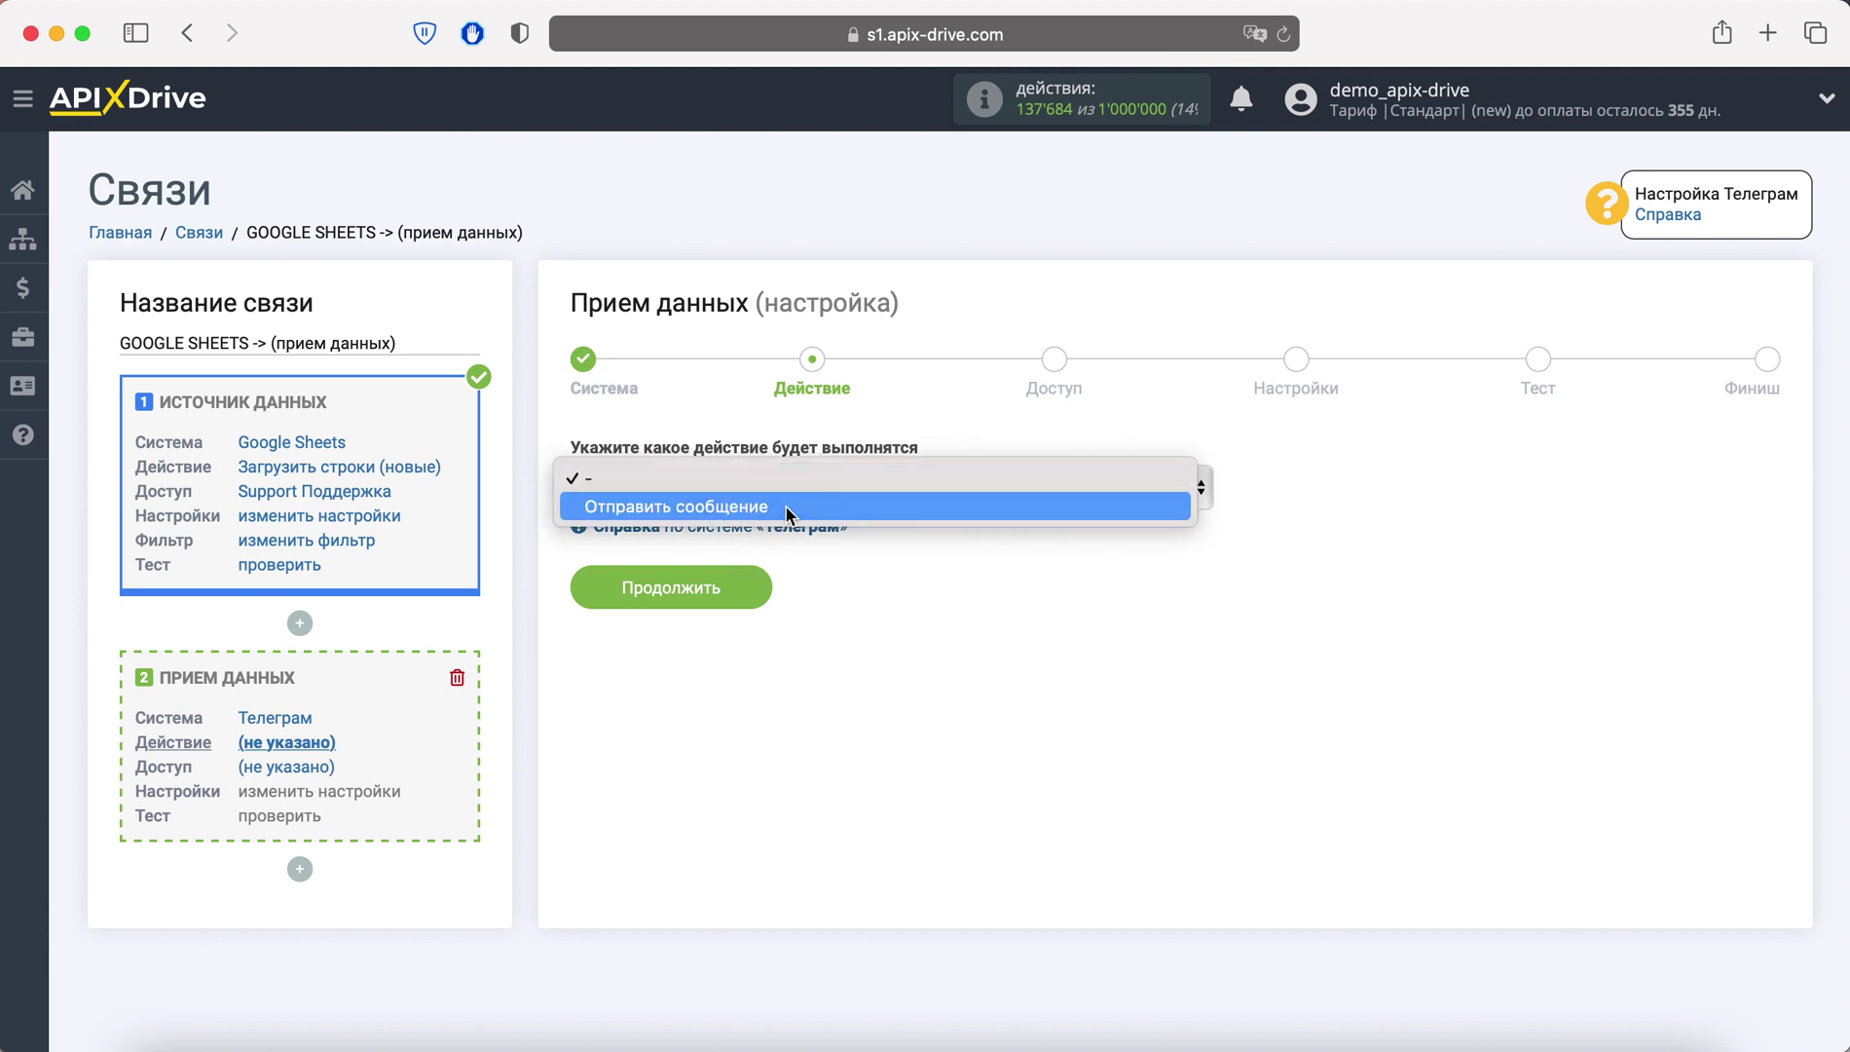
{"action": "left_click", "coordinate": [787, 506]}
{"action": "left_click", "coordinate": [753, 573]}
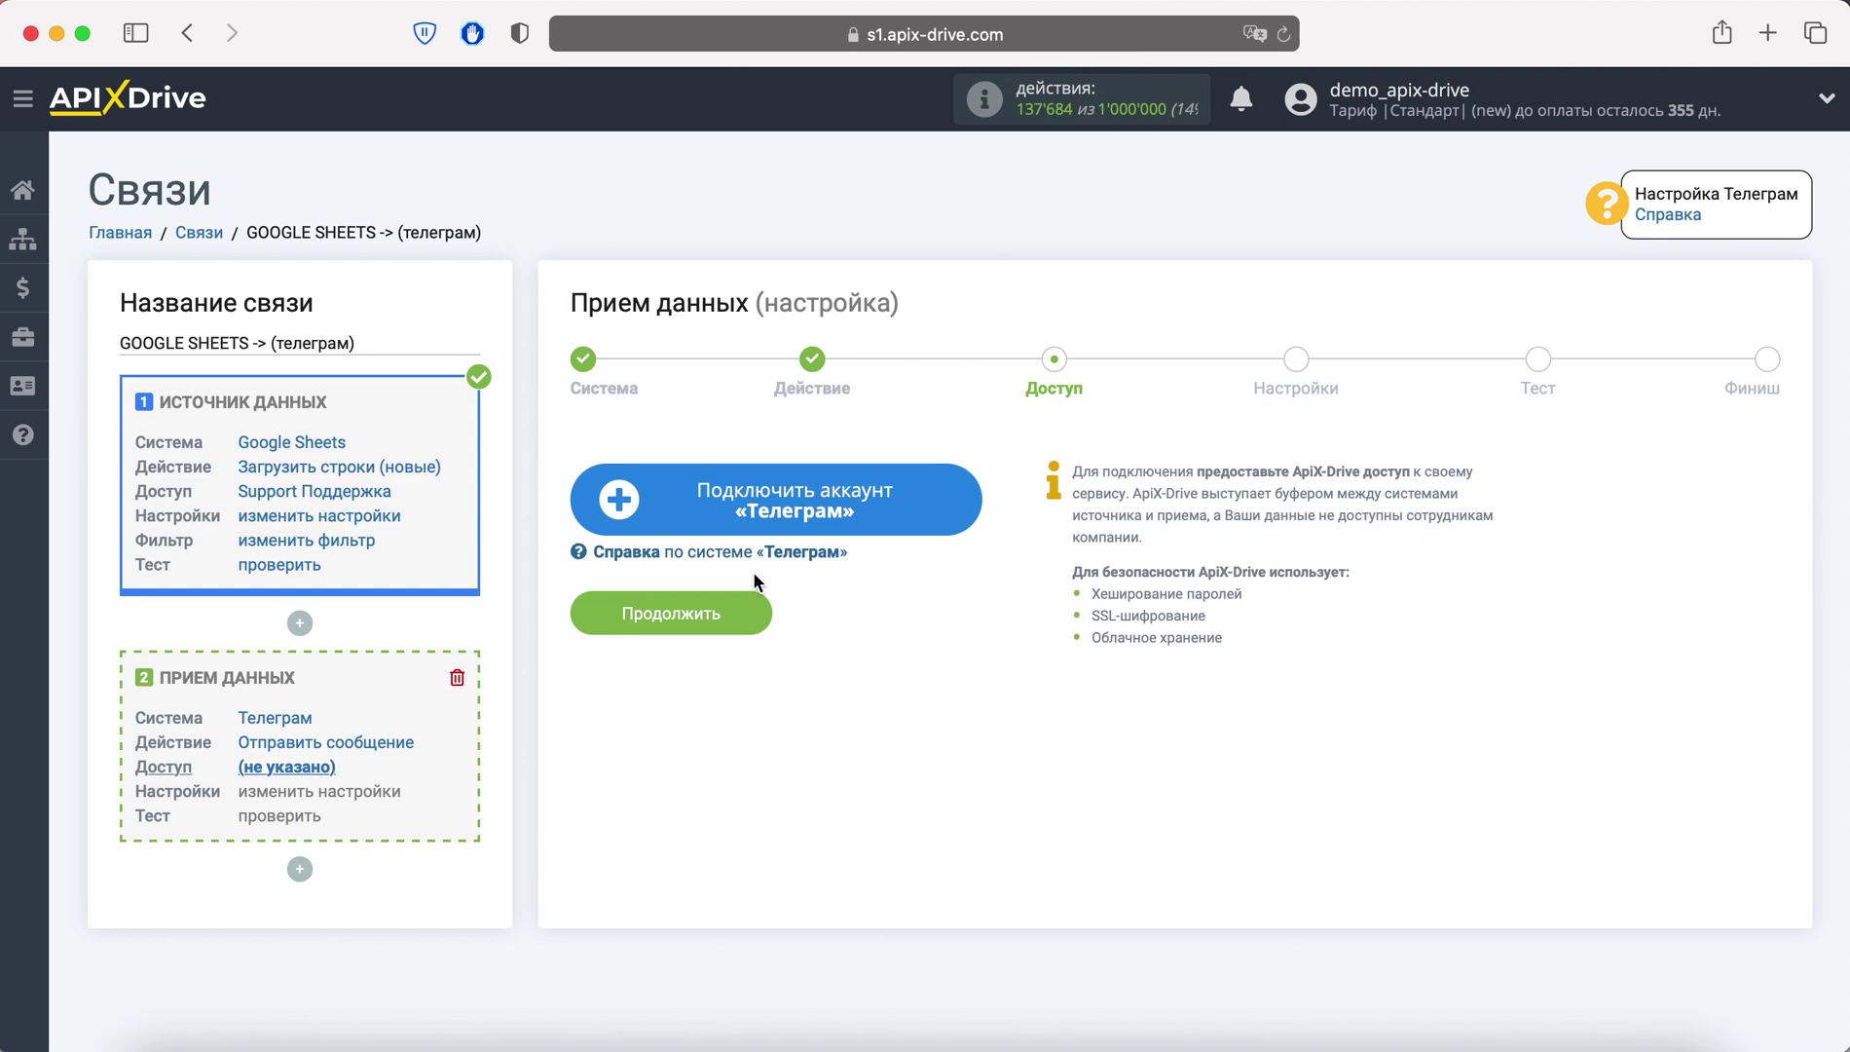
Save a new Telegram account entry and select the bot's username in the instructions
{"action": "left_click", "coordinate": [745, 523]}
{"action": "left_click", "coordinate": [864, 585]}
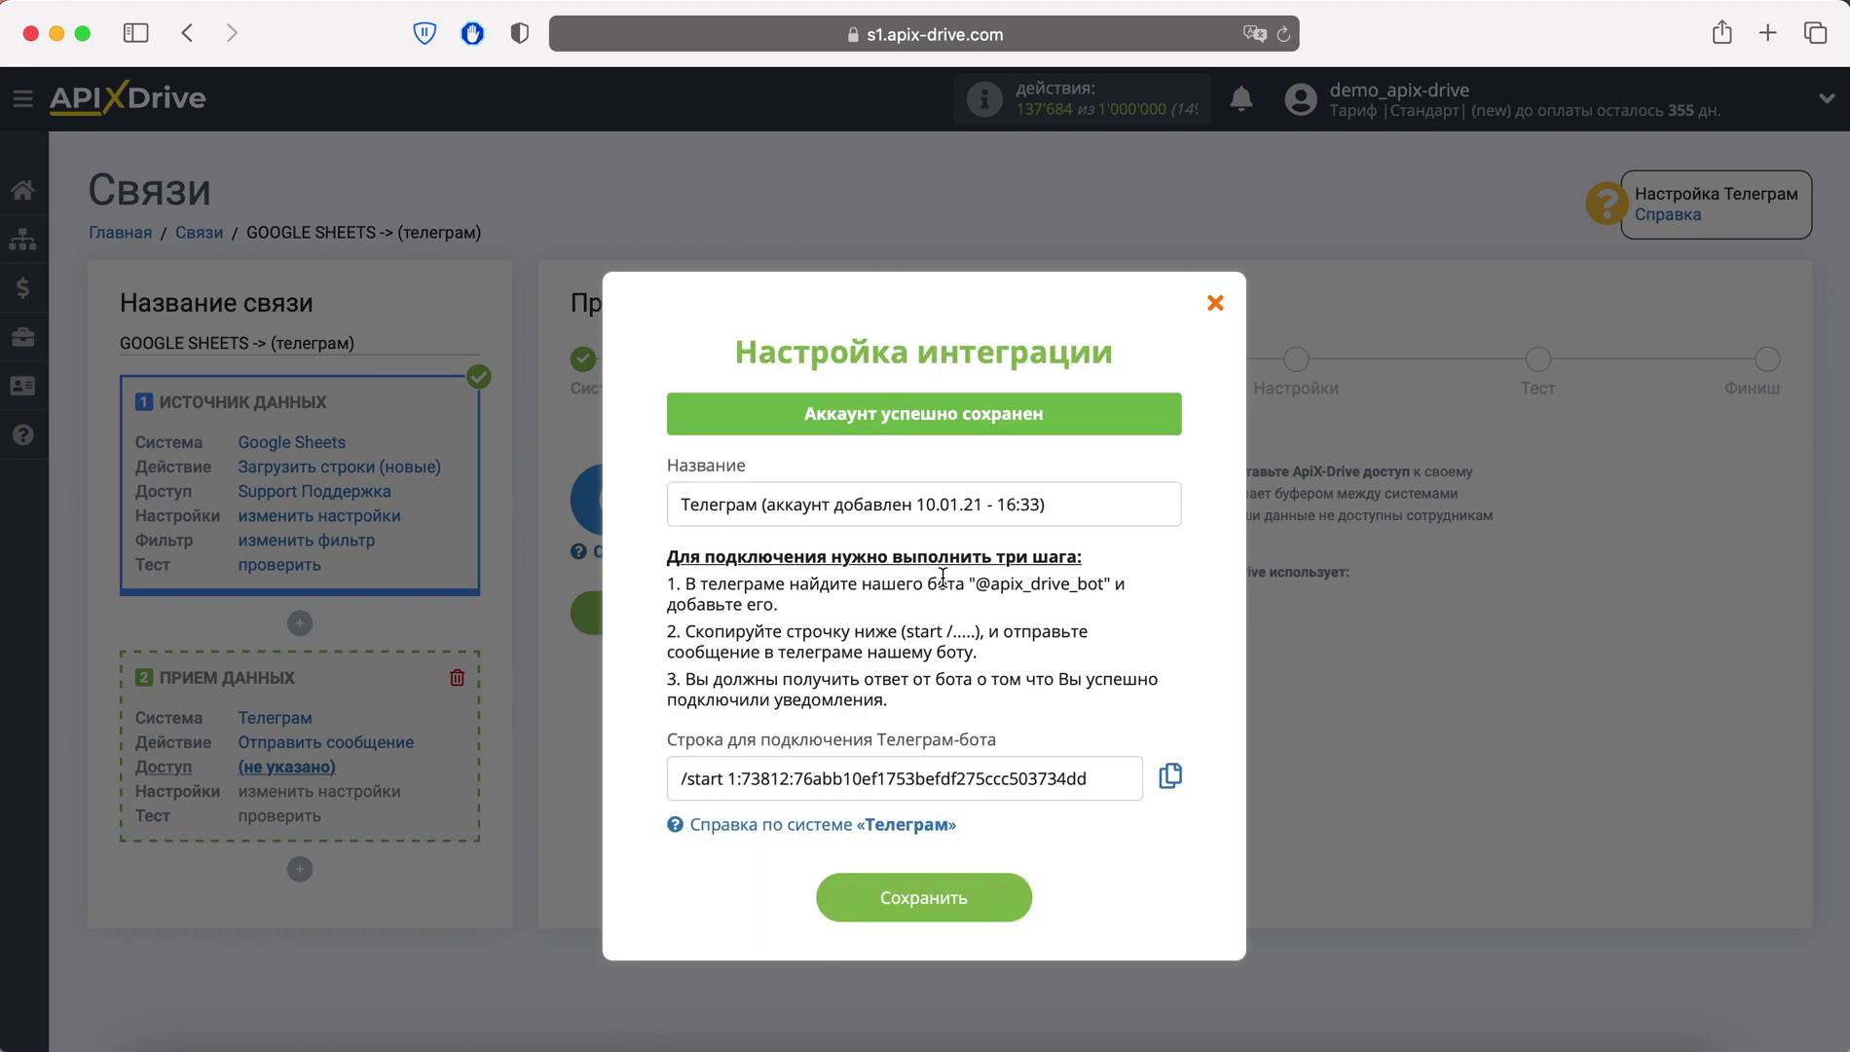
{"action": "left_click_drag", "start_coordinate": [975, 584], "coordinate": [1108, 586]}
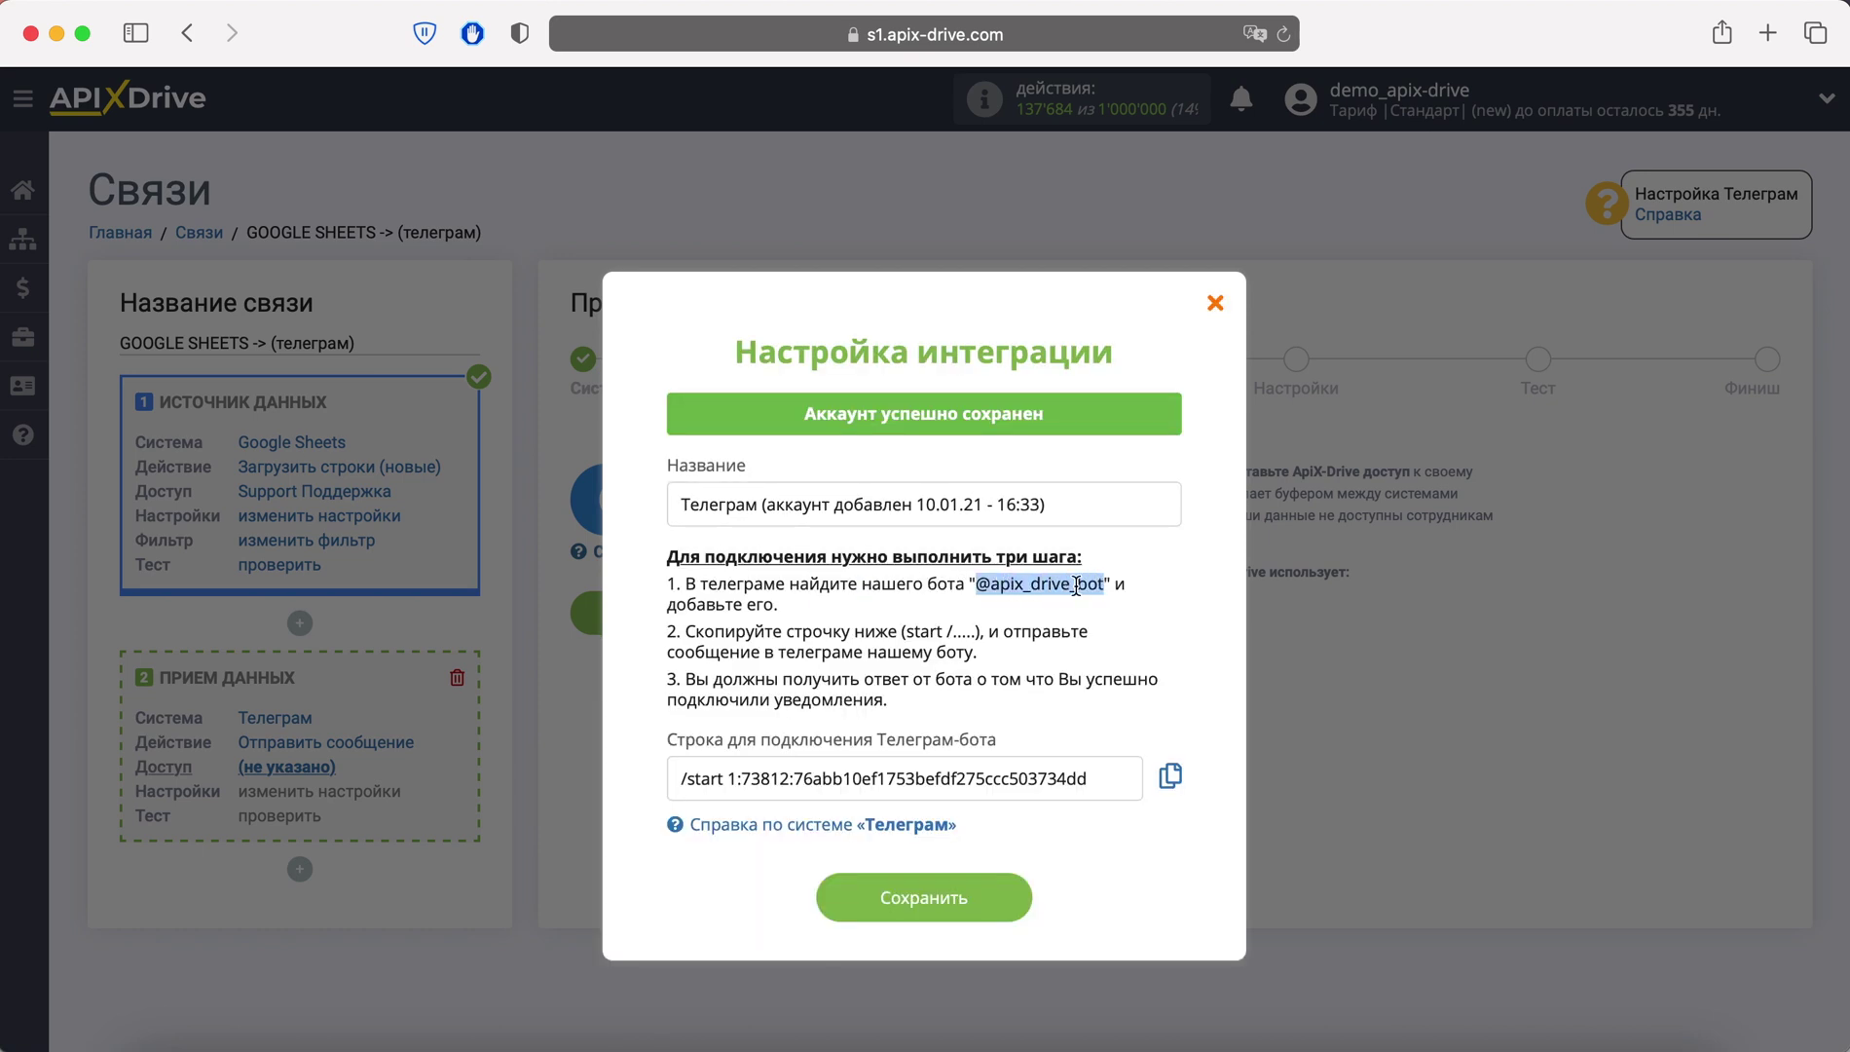
{"action": "right_click", "coordinate": [1077, 584]}
Find the ApiX-Drive |Уведомления| bot in Telegram by its username and start it
{"action": "left_click", "coordinate": [1111, 674]}
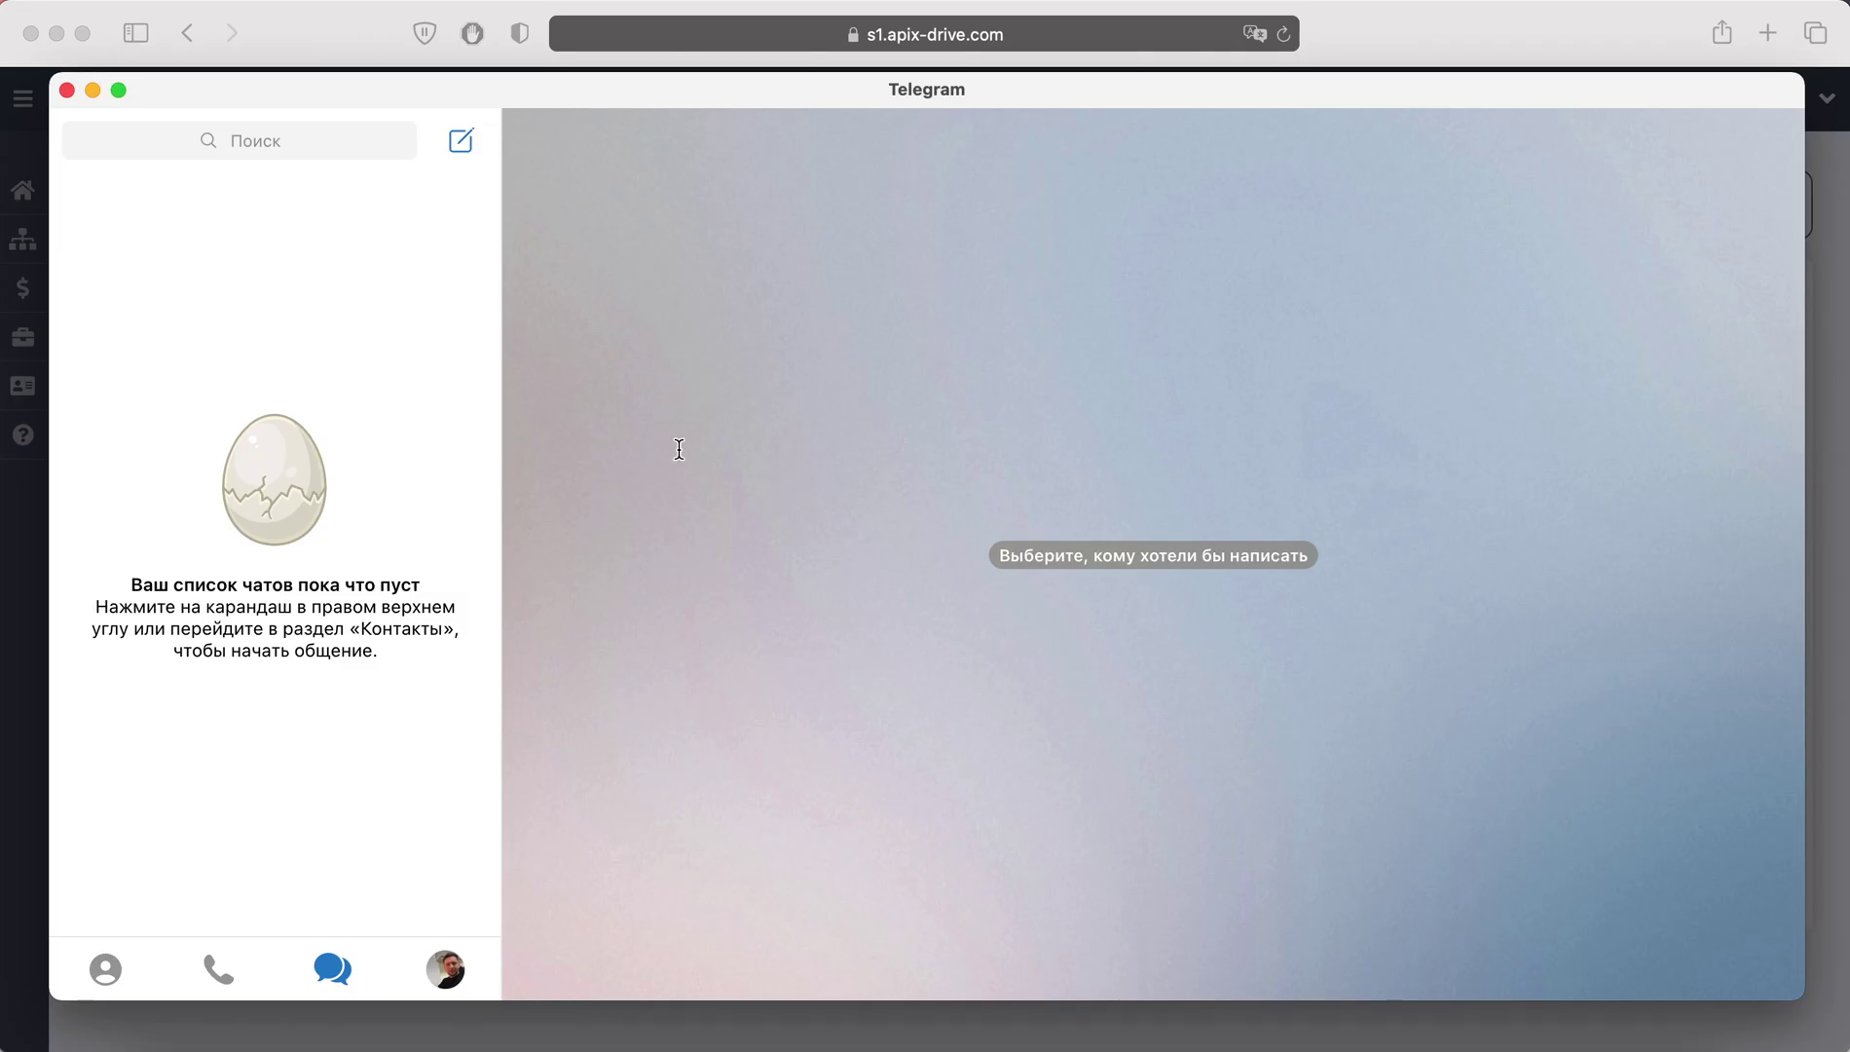
{"action": "right_click", "coordinate": [241, 144]}
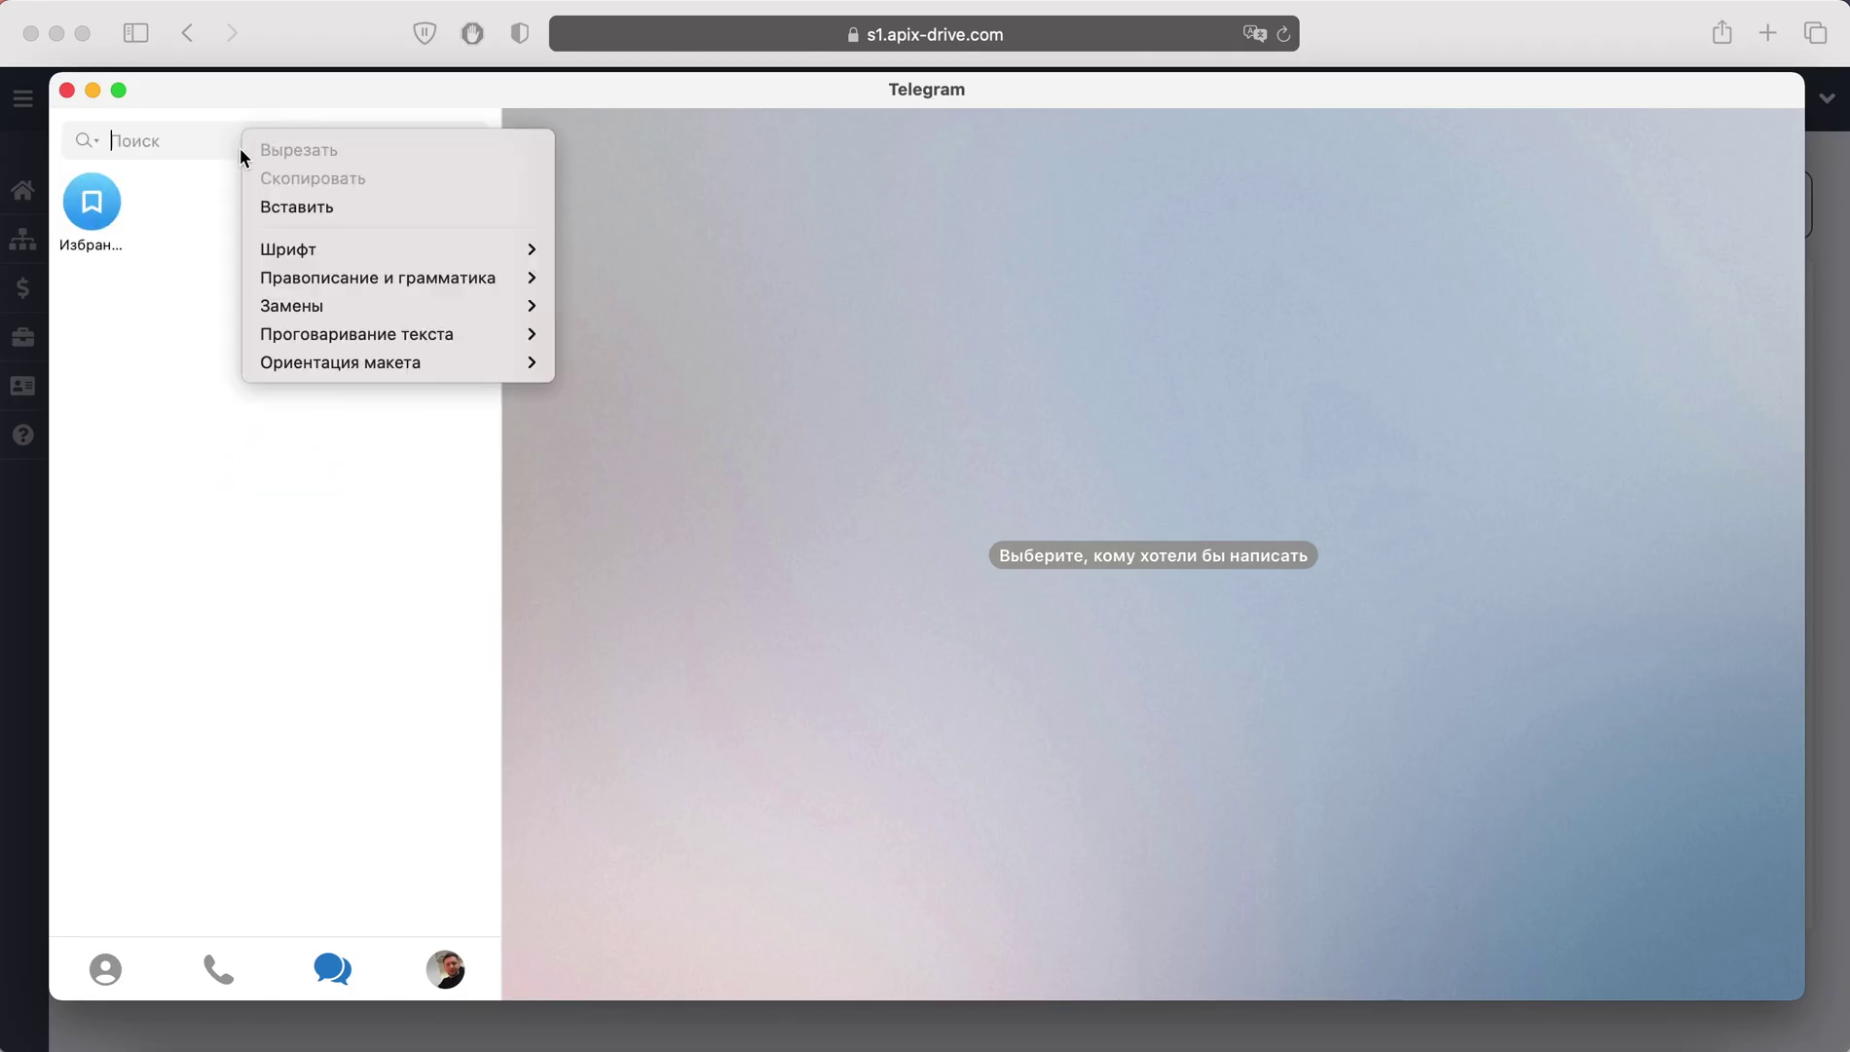
{"action": "left_click", "coordinate": [289, 205]}
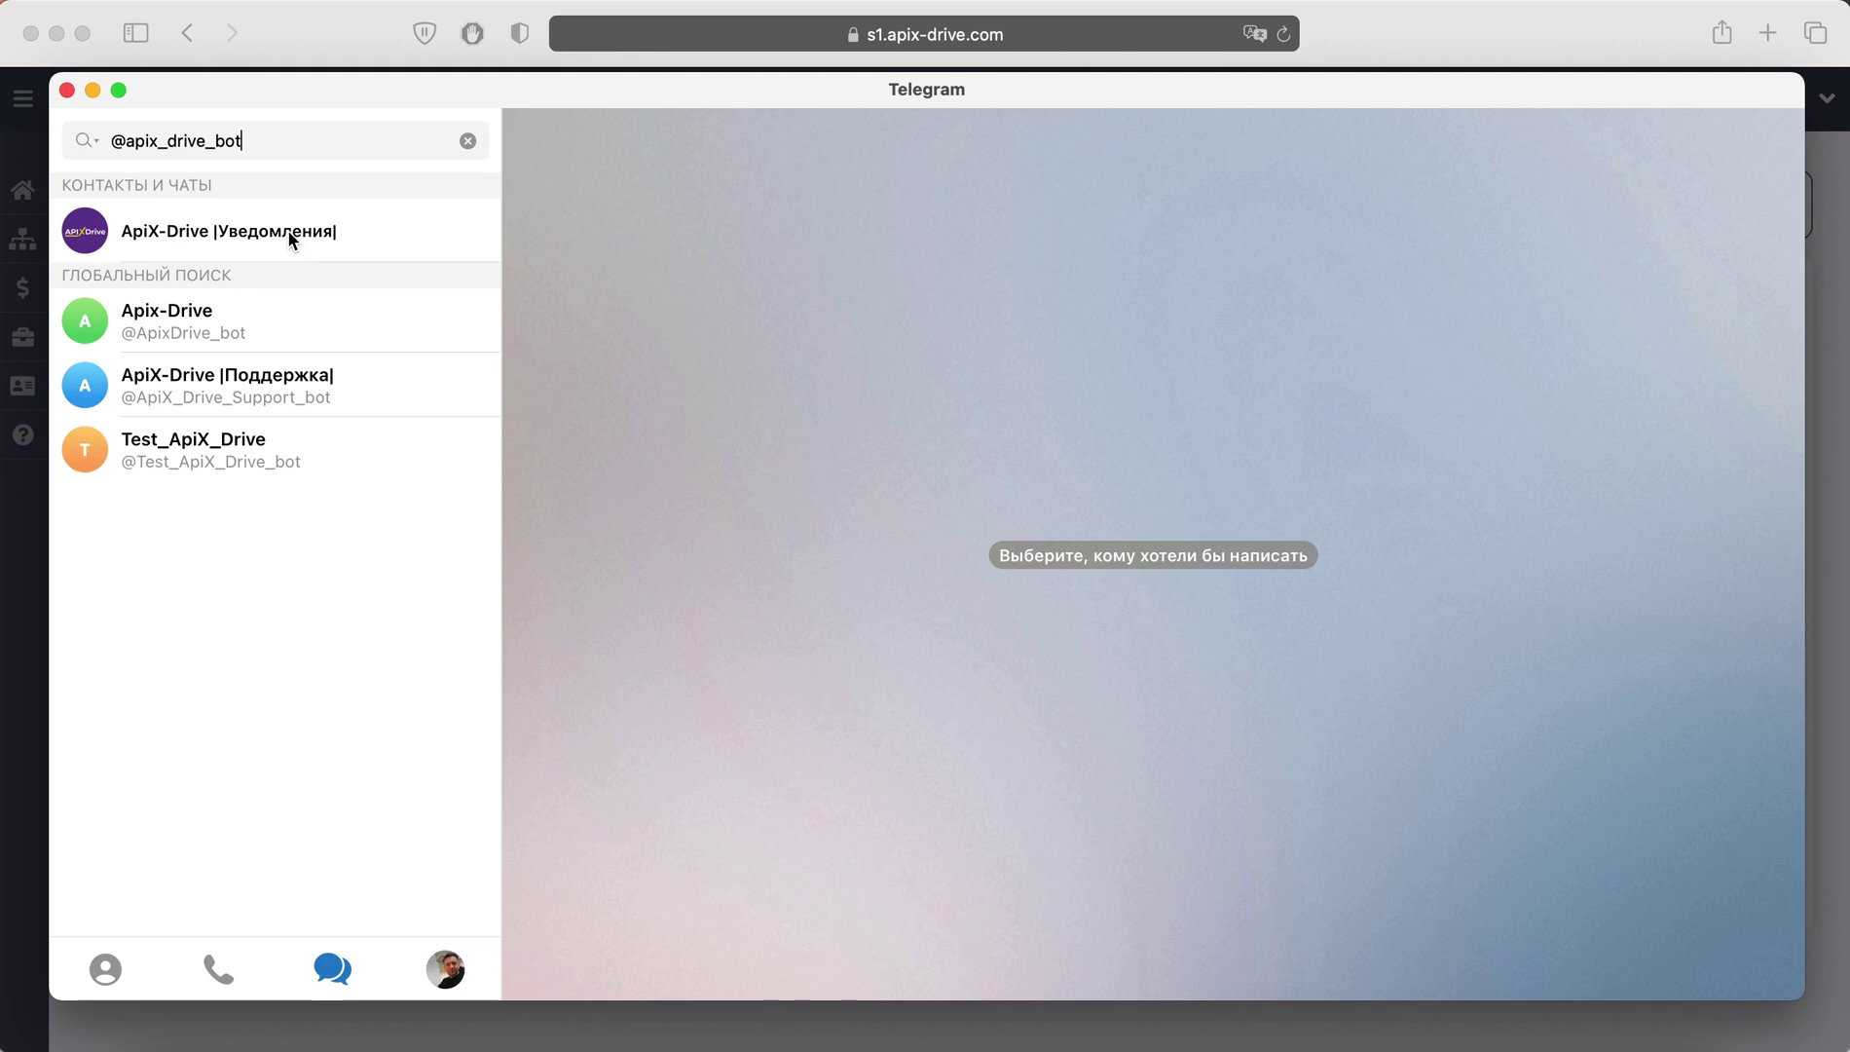
{"action": "left_click", "coordinate": [289, 233]}
{"action": "left_click", "coordinate": [1121, 971]}
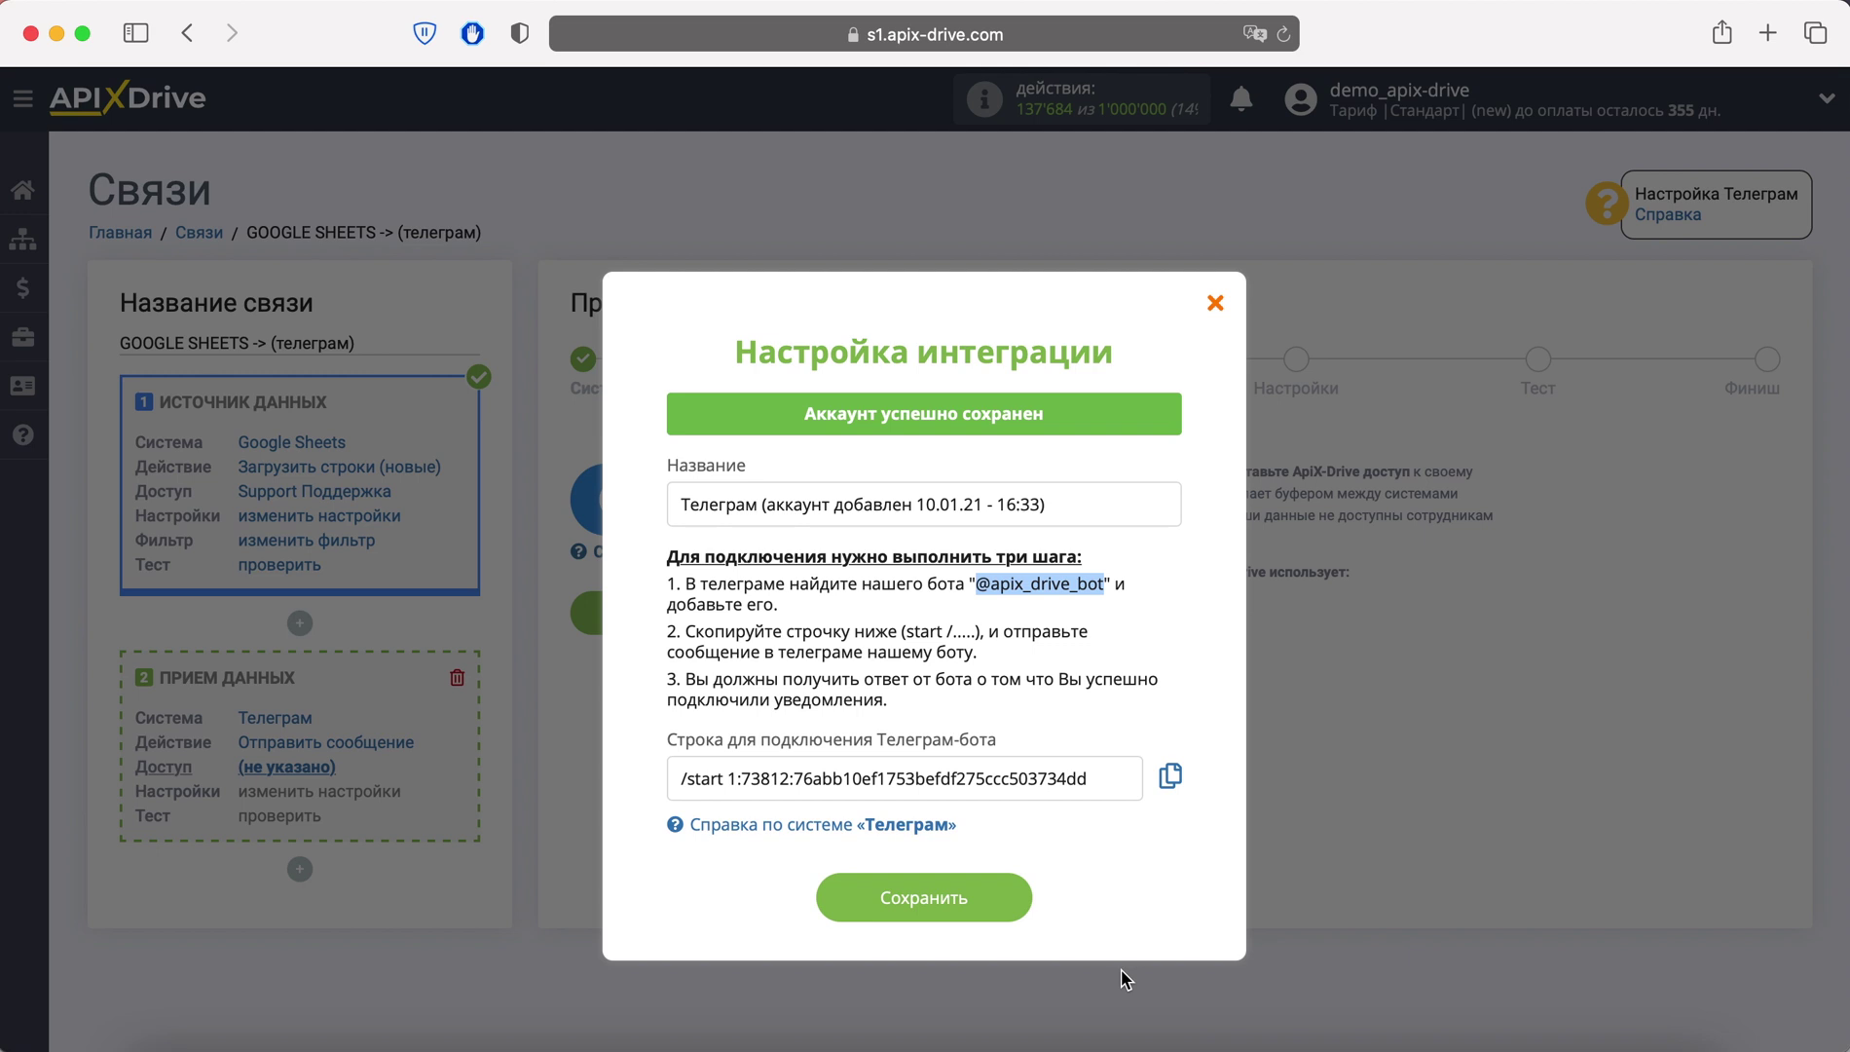
Copy the Telegram bot connection string from the integration dialog
{"action": "left_click_drag", "start_coordinate": [1120, 779], "coordinate": [676, 779]}
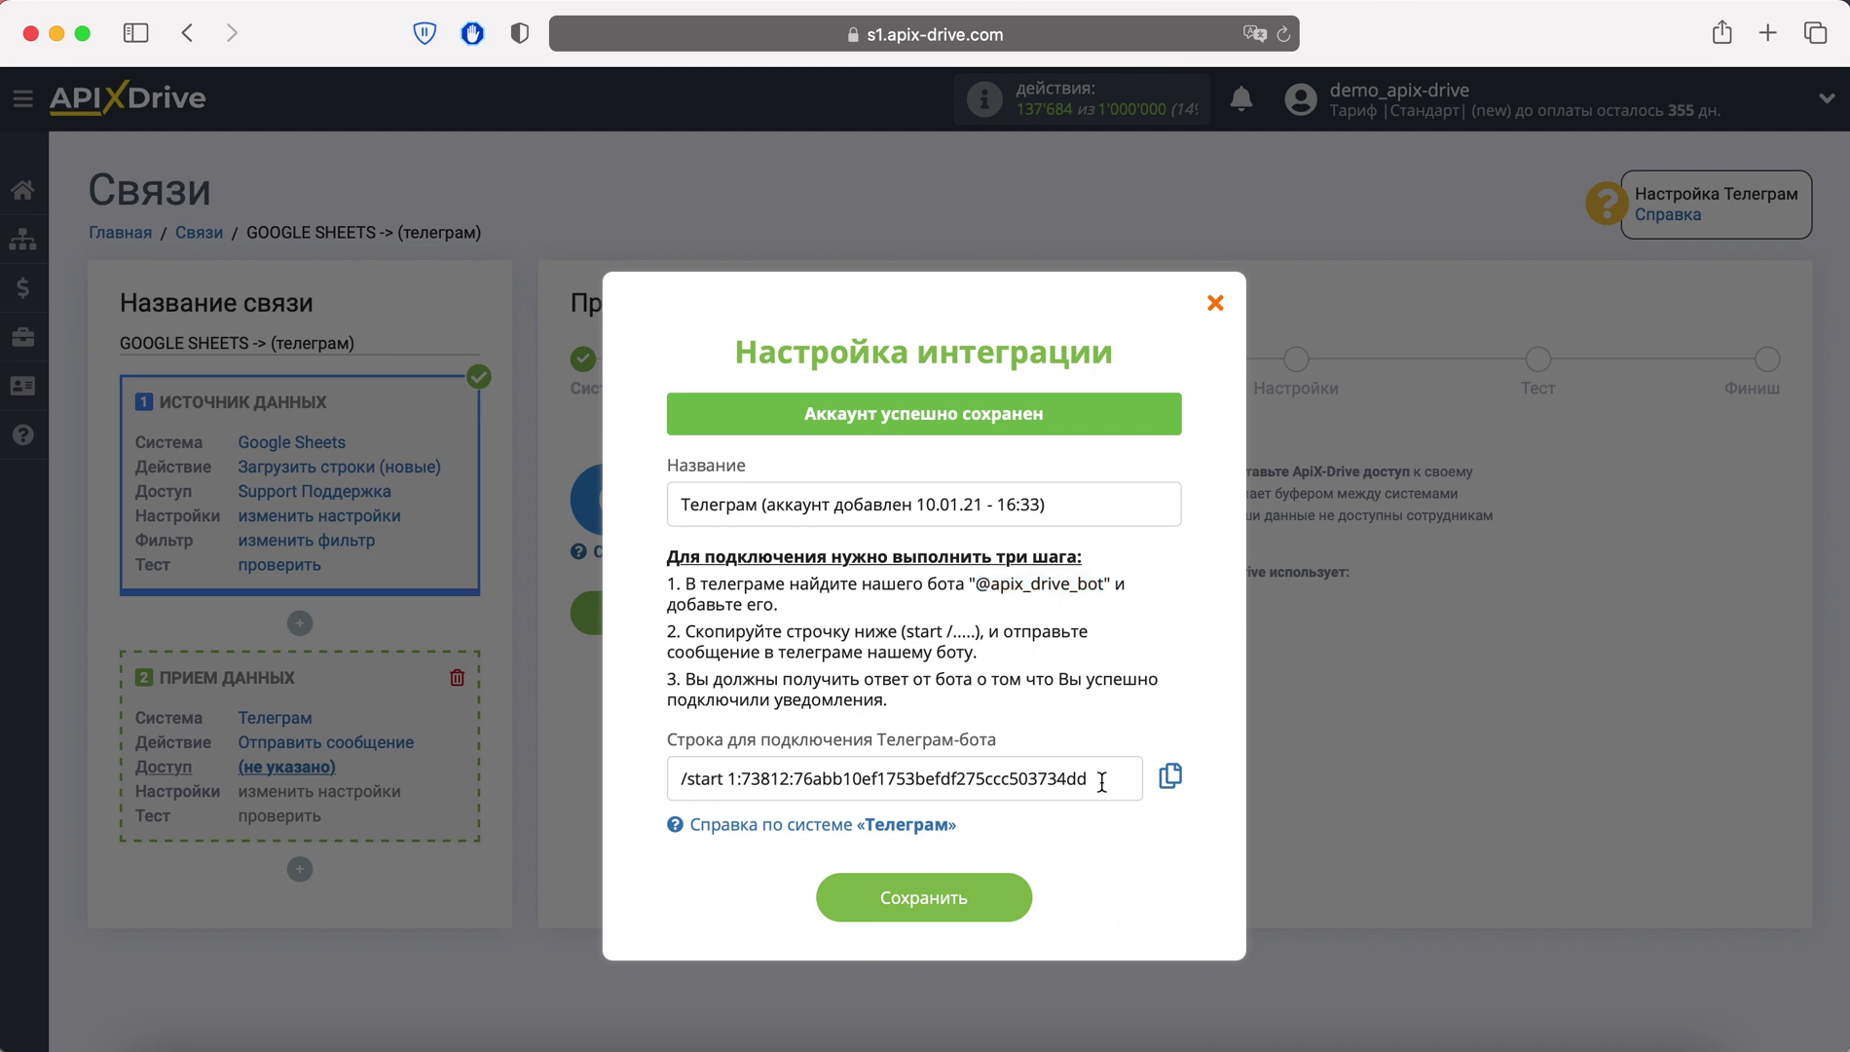
{"action": "right_click", "coordinate": [677, 779]}
{"action": "left_click", "coordinate": [743, 747]}
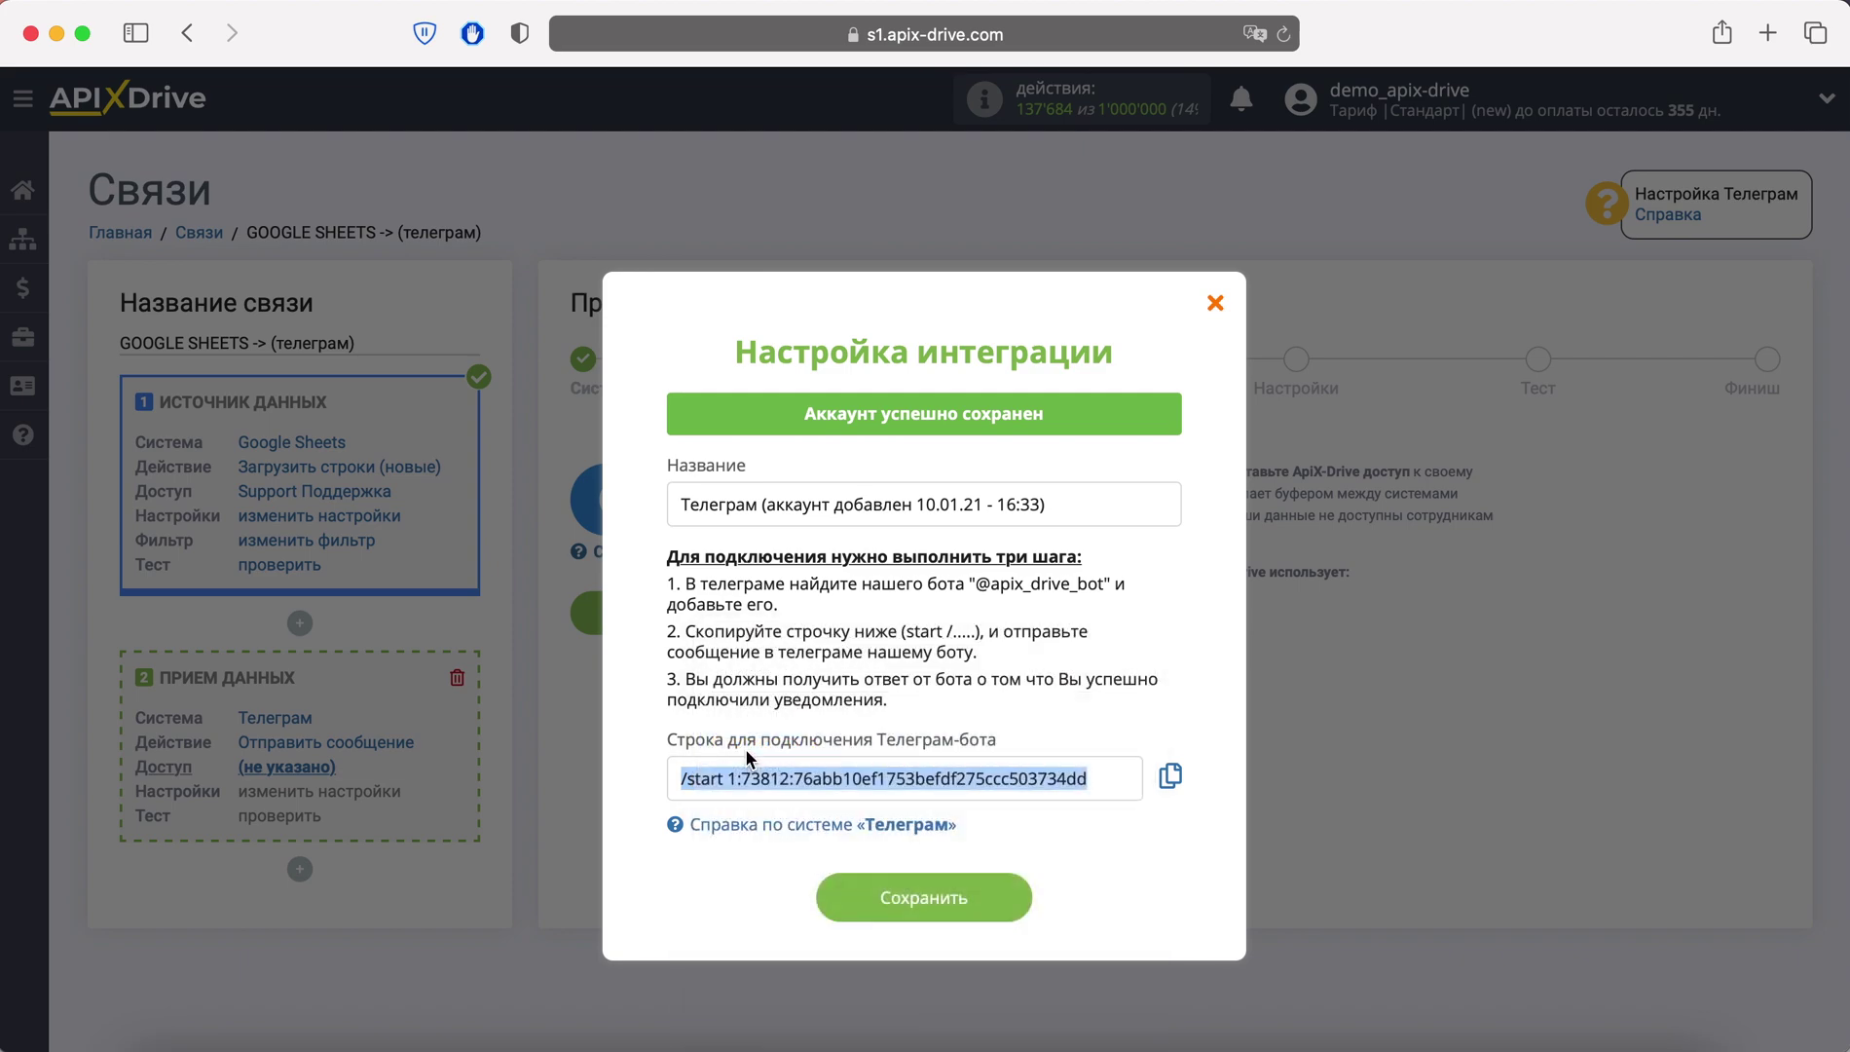
Send the connection string to the bot in Telegram, then return to ApiX-Drive
{"action": "key", "text": "super+Tab"}
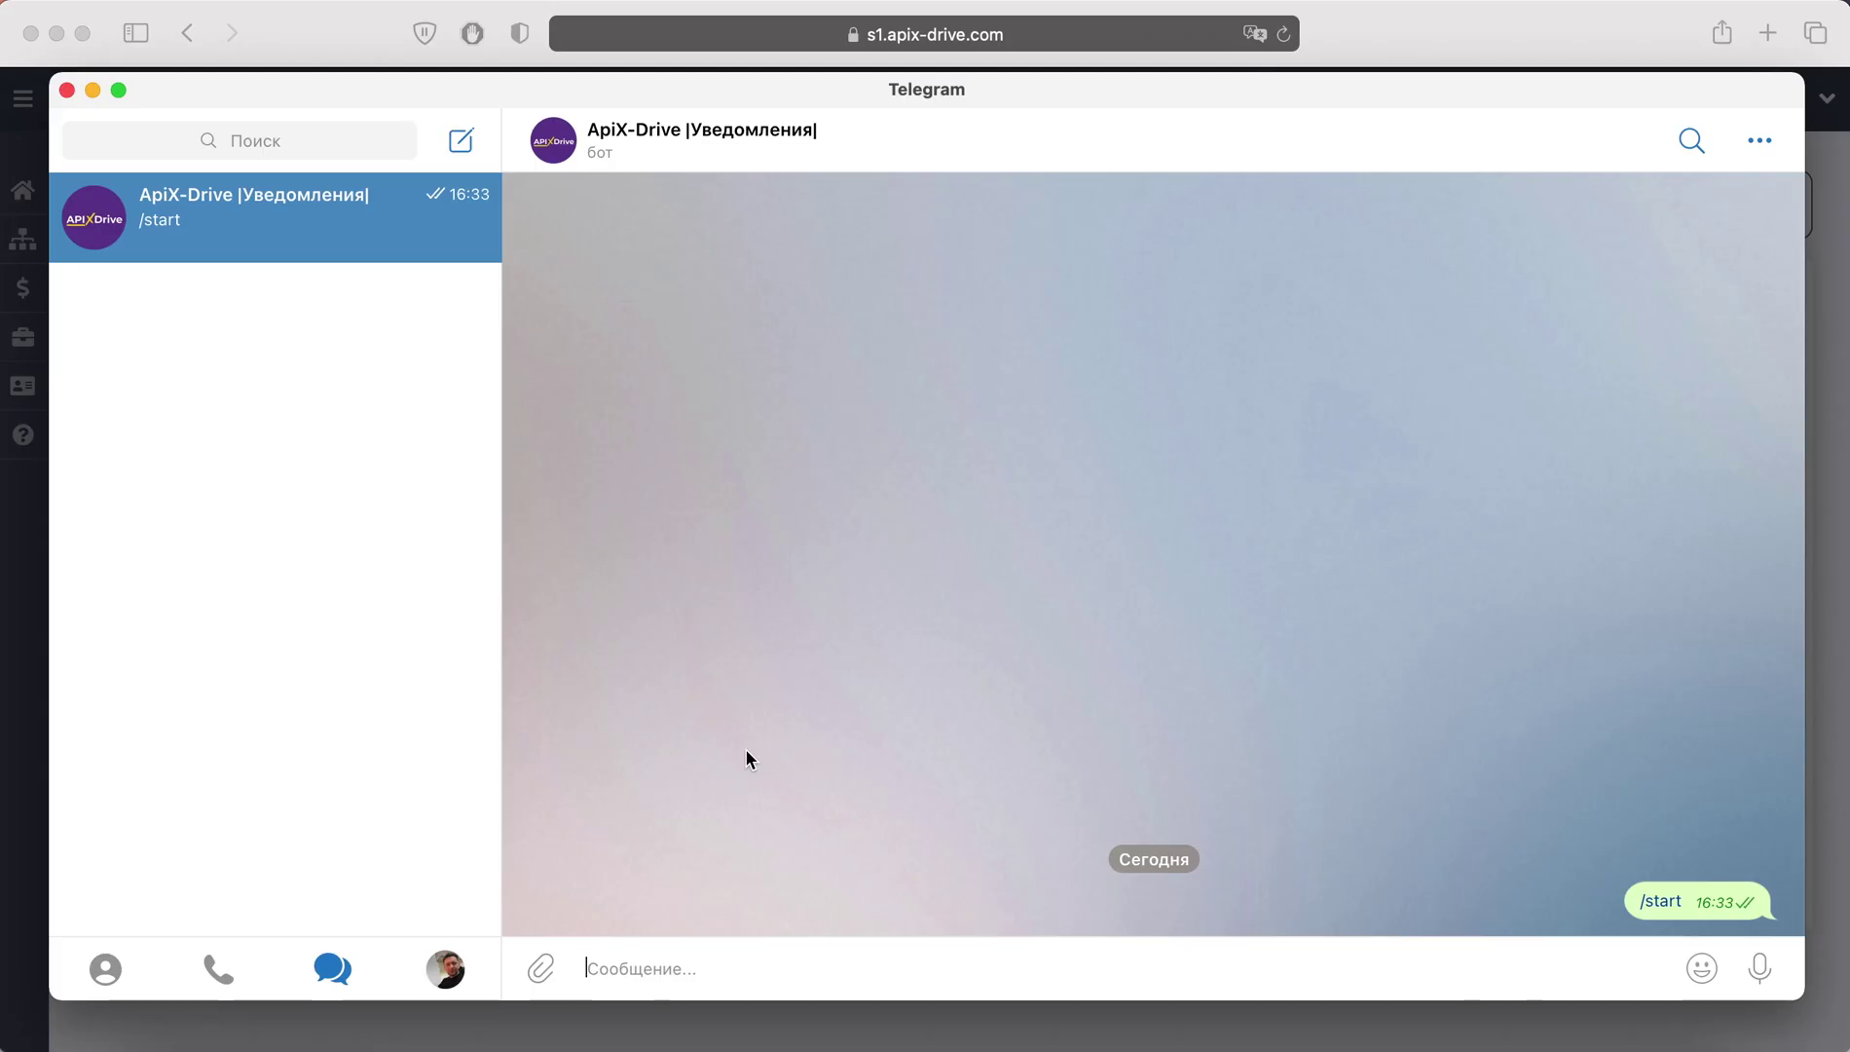
{"action": "right_click", "coordinate": [682, 954]}
{"action": "left_click", "coordinate": [704, 936]}
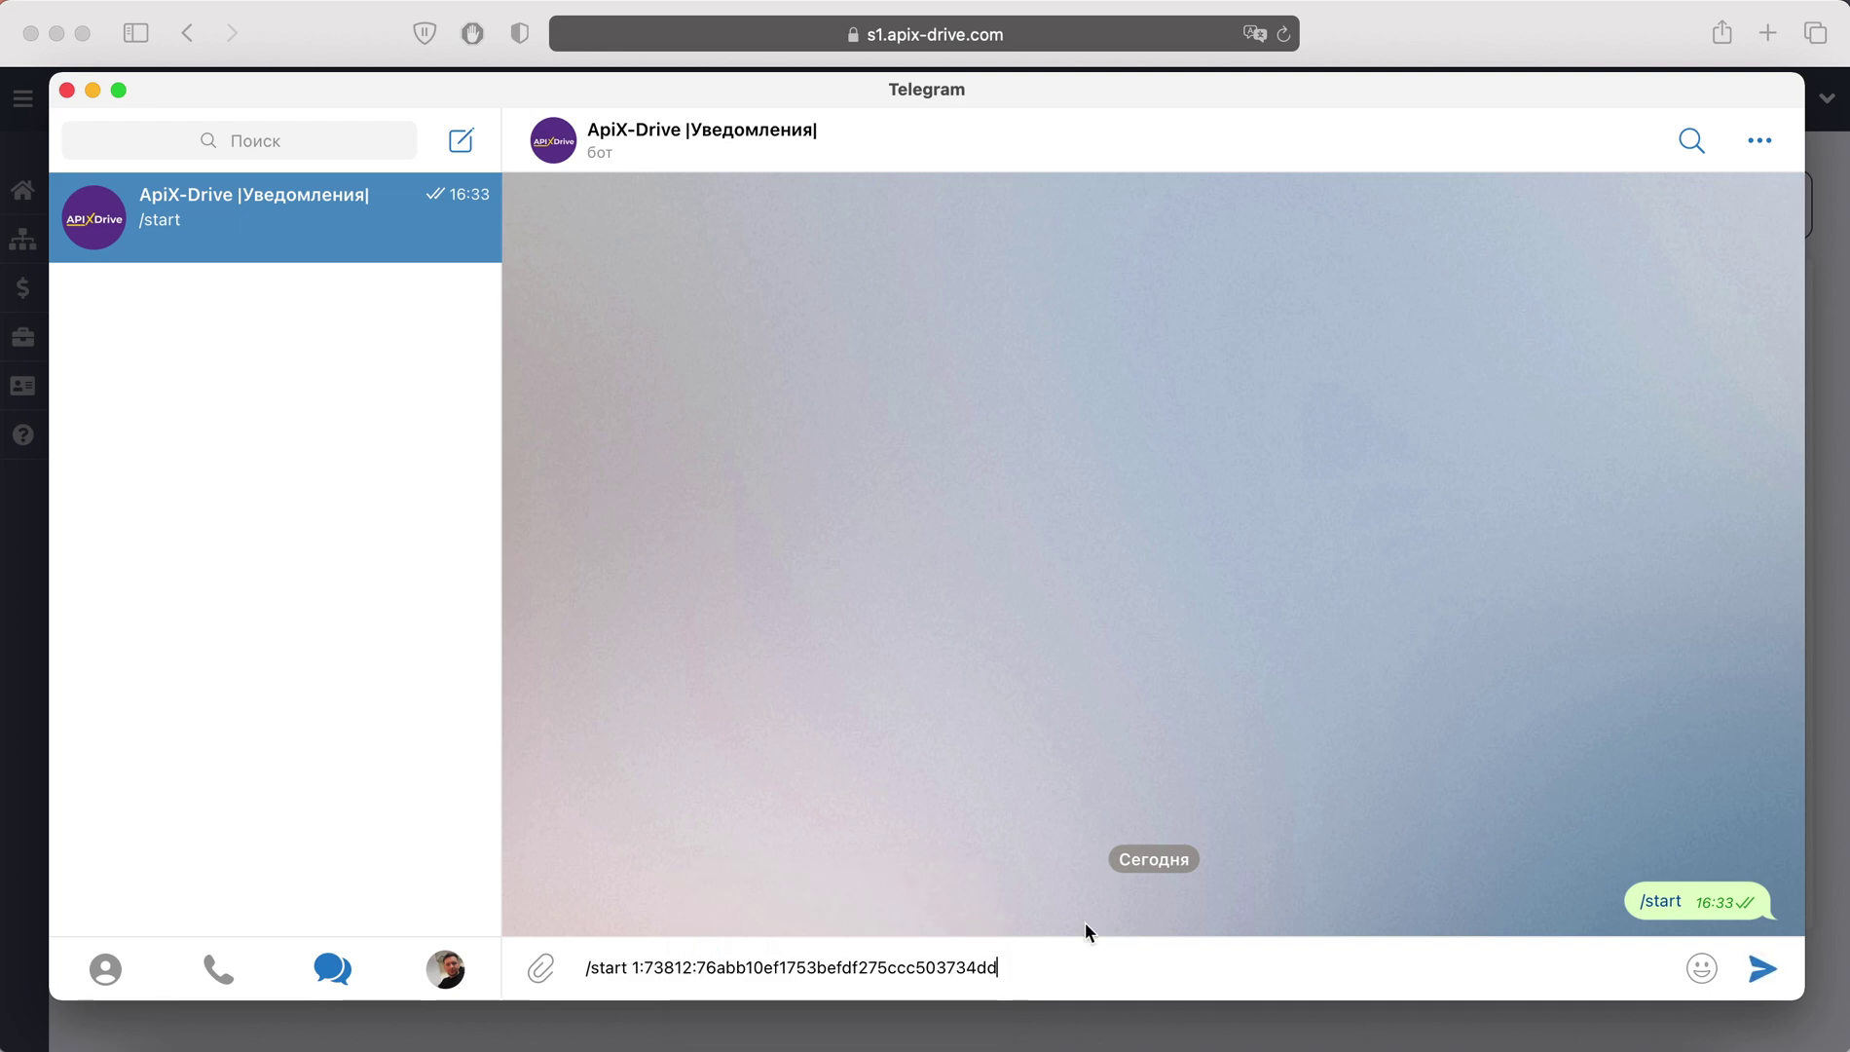
{"action": "left_click", "coordinate": [1753, 966]}
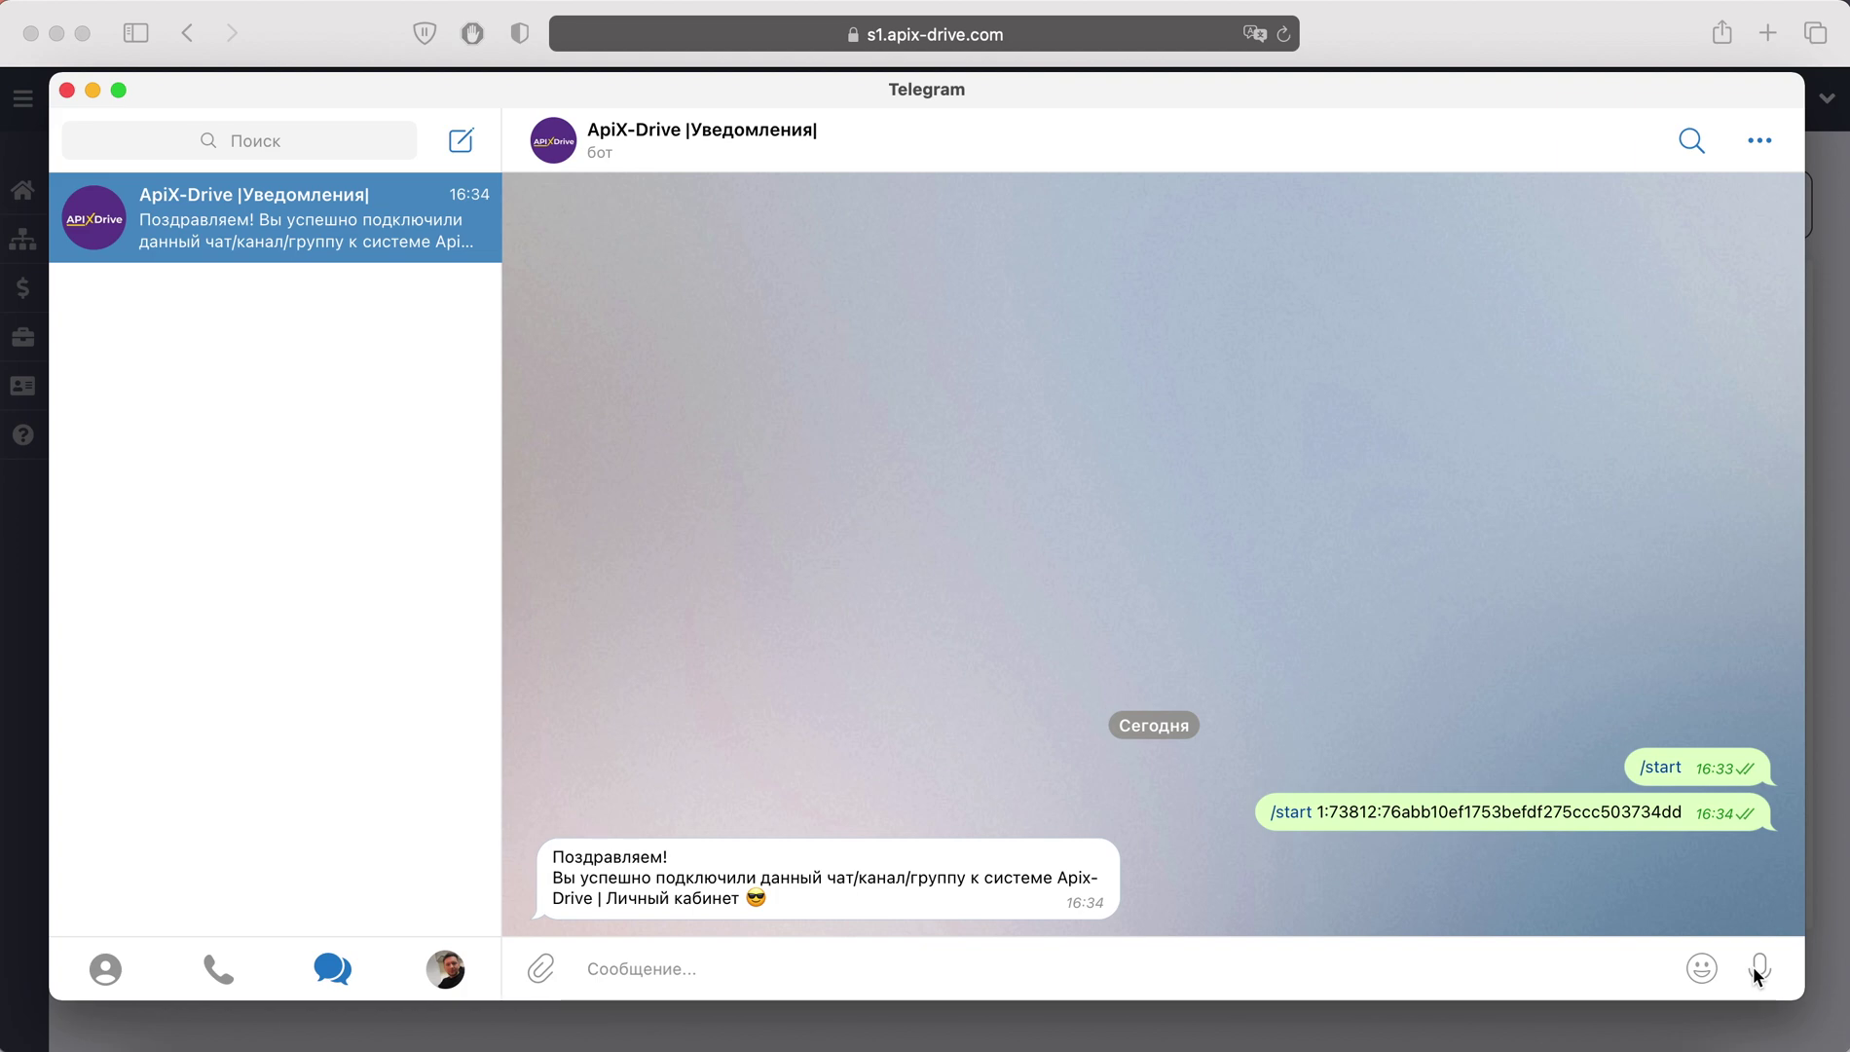
{"action": "key", "text": "super+Tab"}
Save the connected Telegram account and continue to the message Настройки step
{"action": "left_click", "coordinate": [954, 904]}
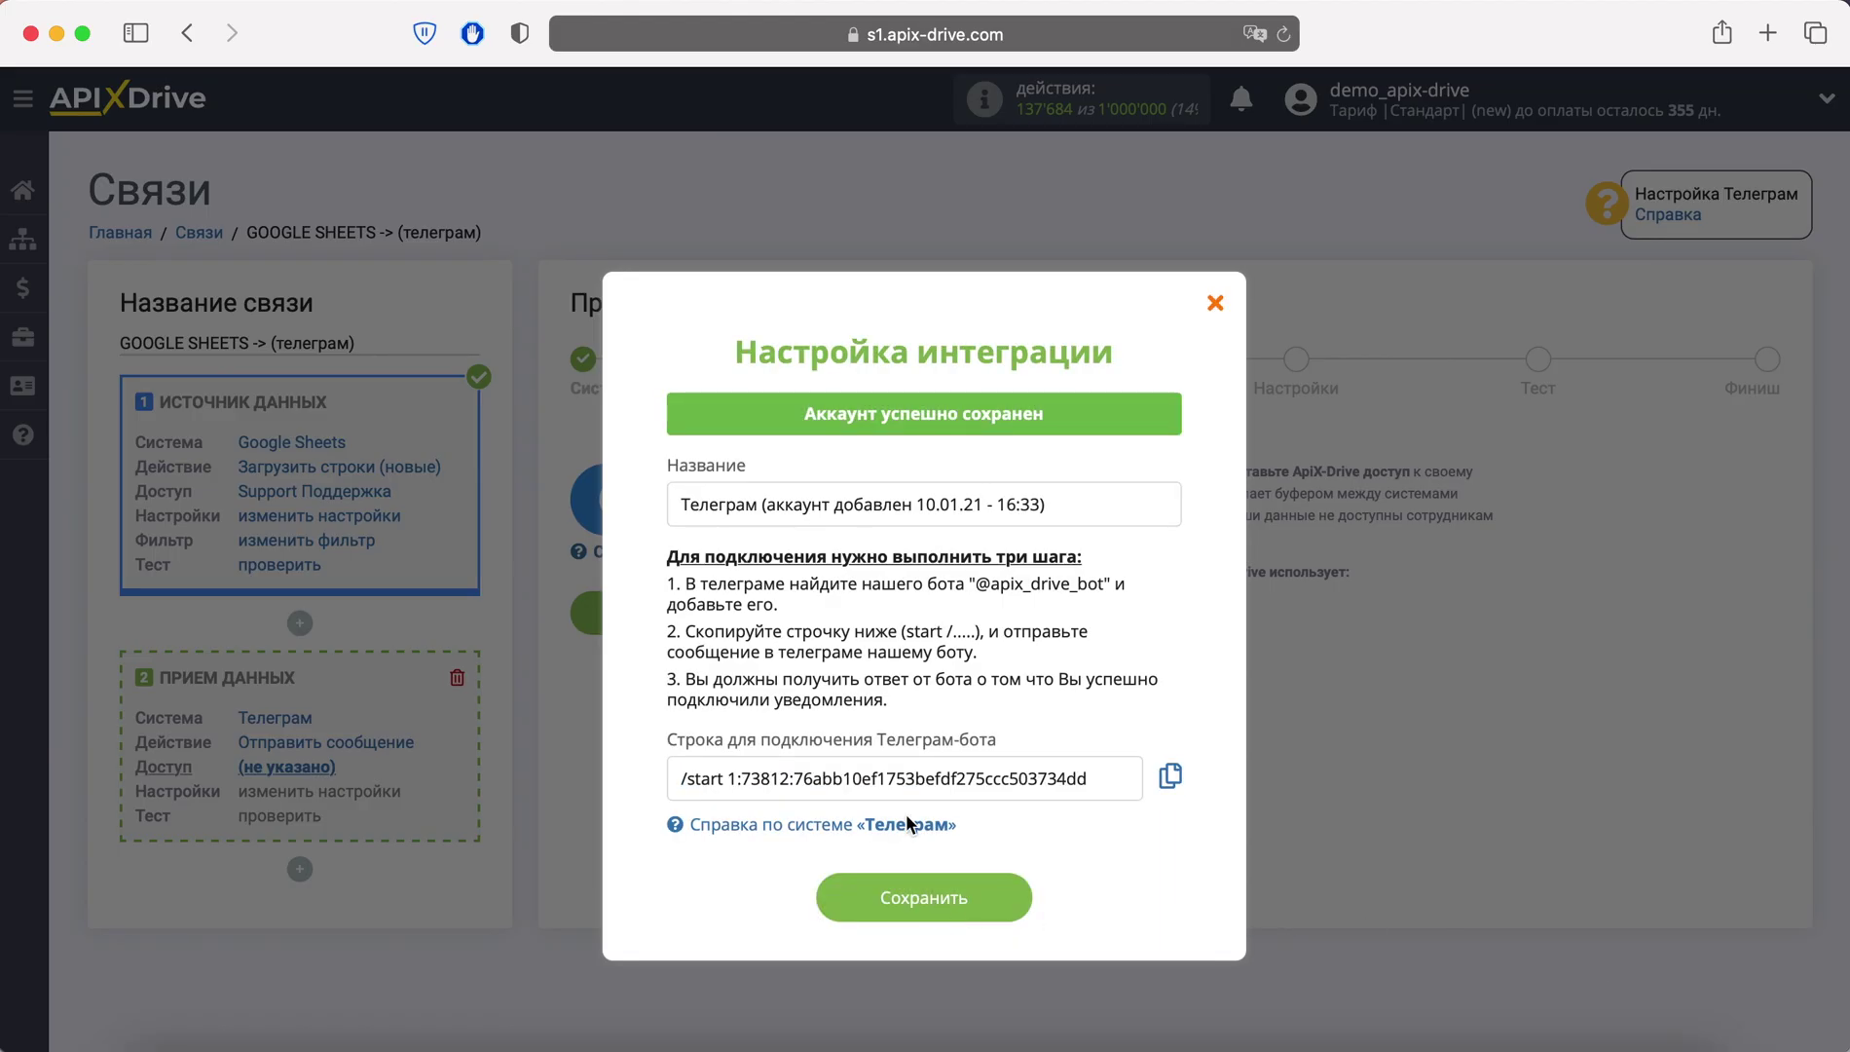
{"action": "left_click", "coordinate": [1282, 35]}
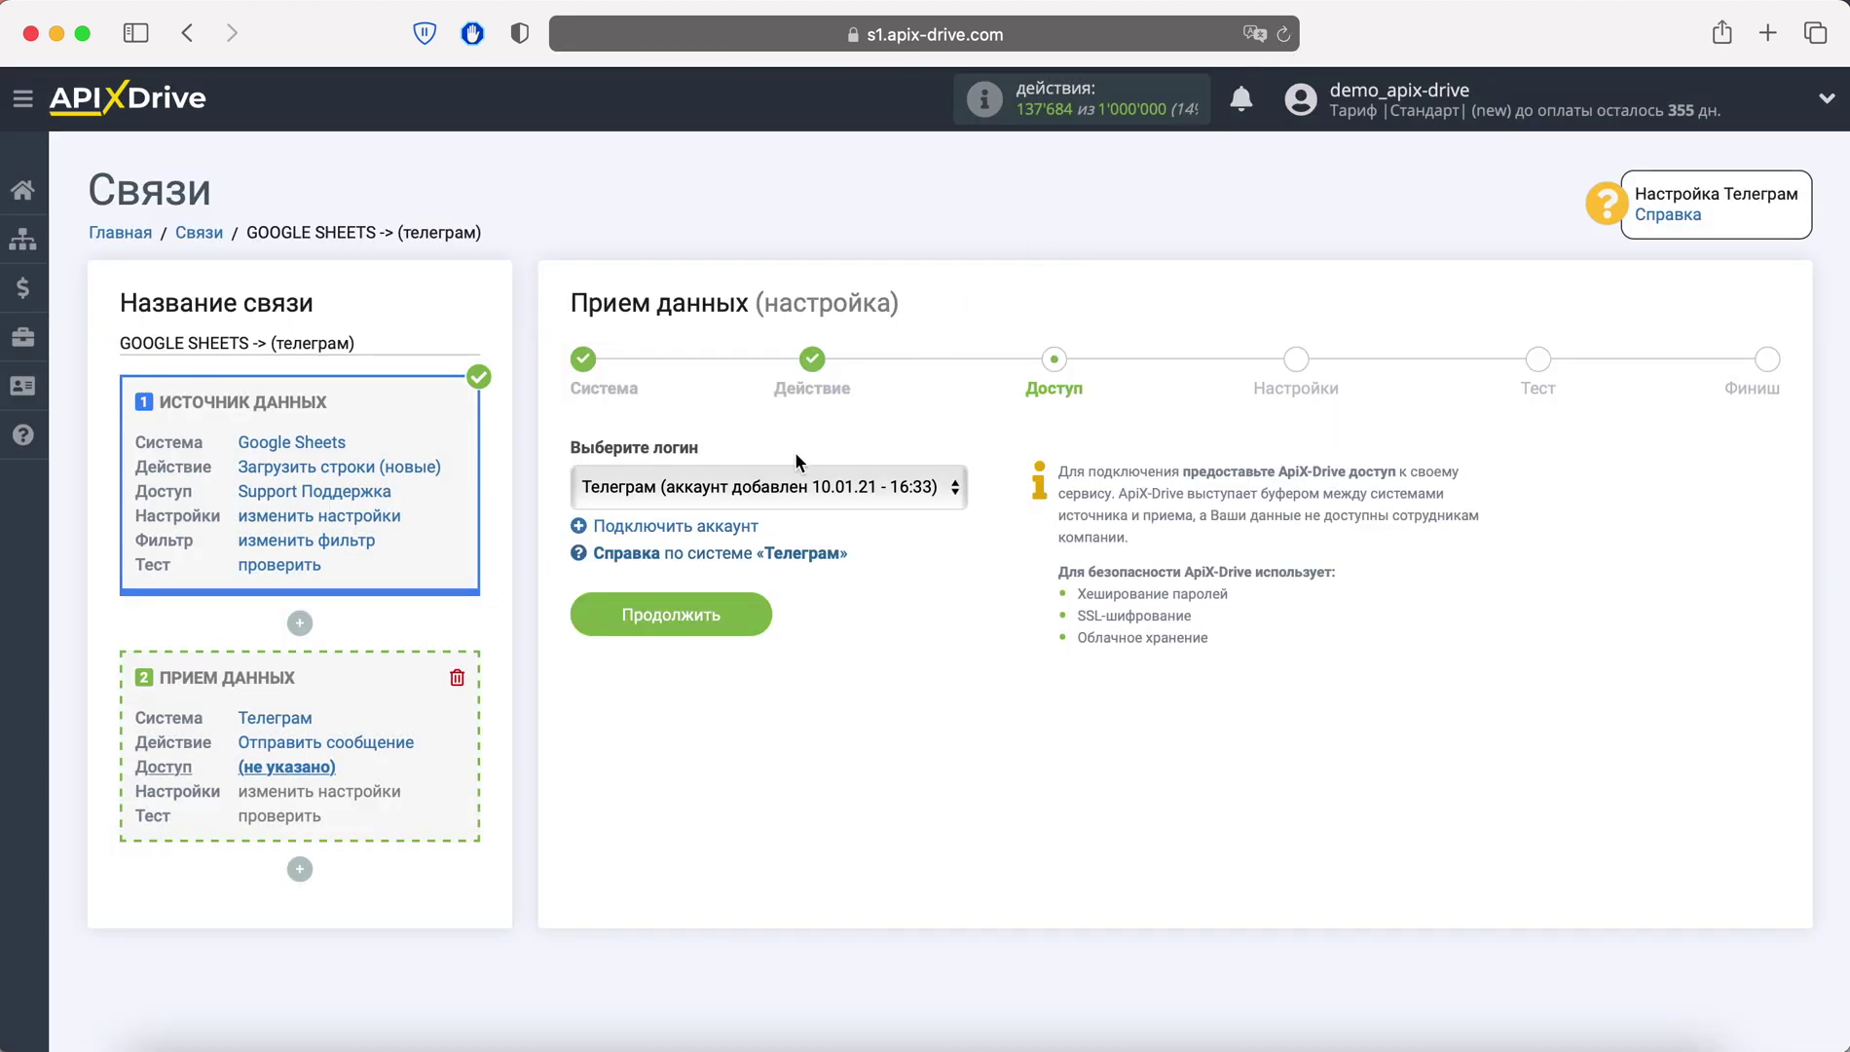
{"action": "left_click", "coordinate": [744, 612]}
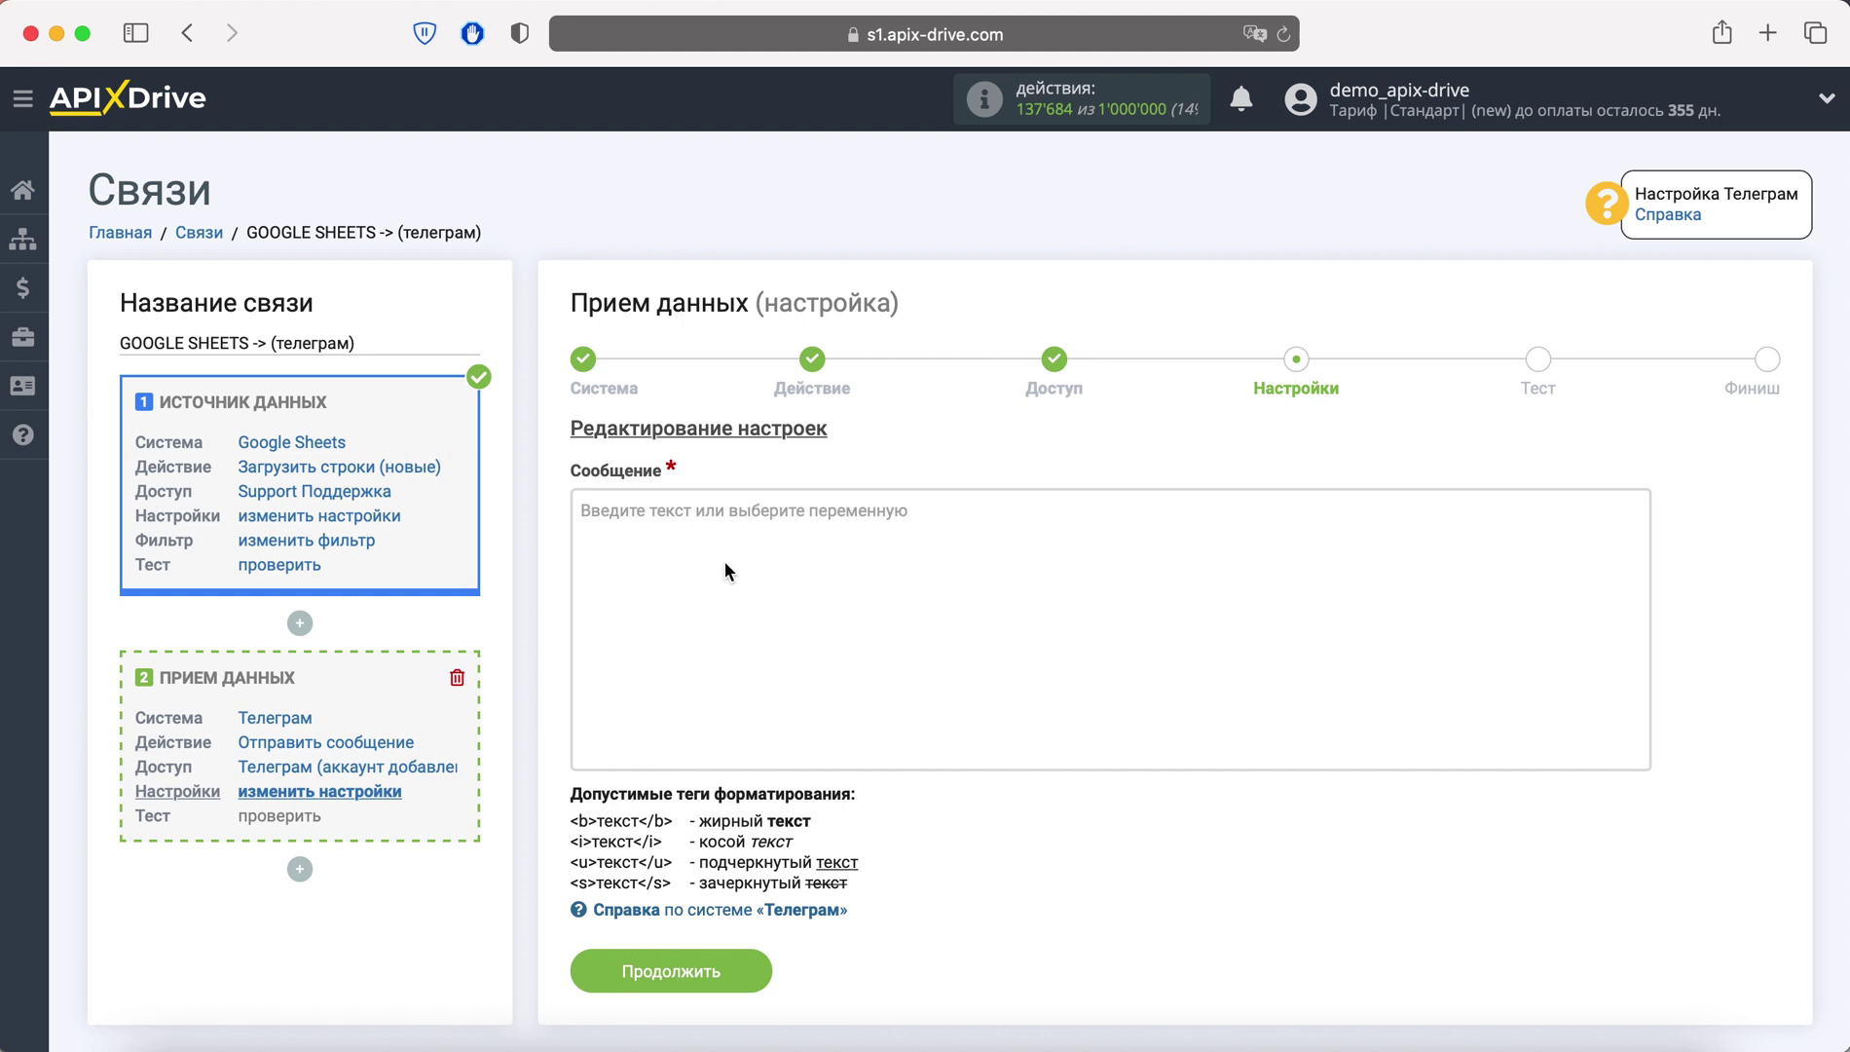
Start the message with the Колонка A date, then a 'Номер заказа:' line filled with Колонка B
{"action": "left_click", "coordinate": [718, 506]}
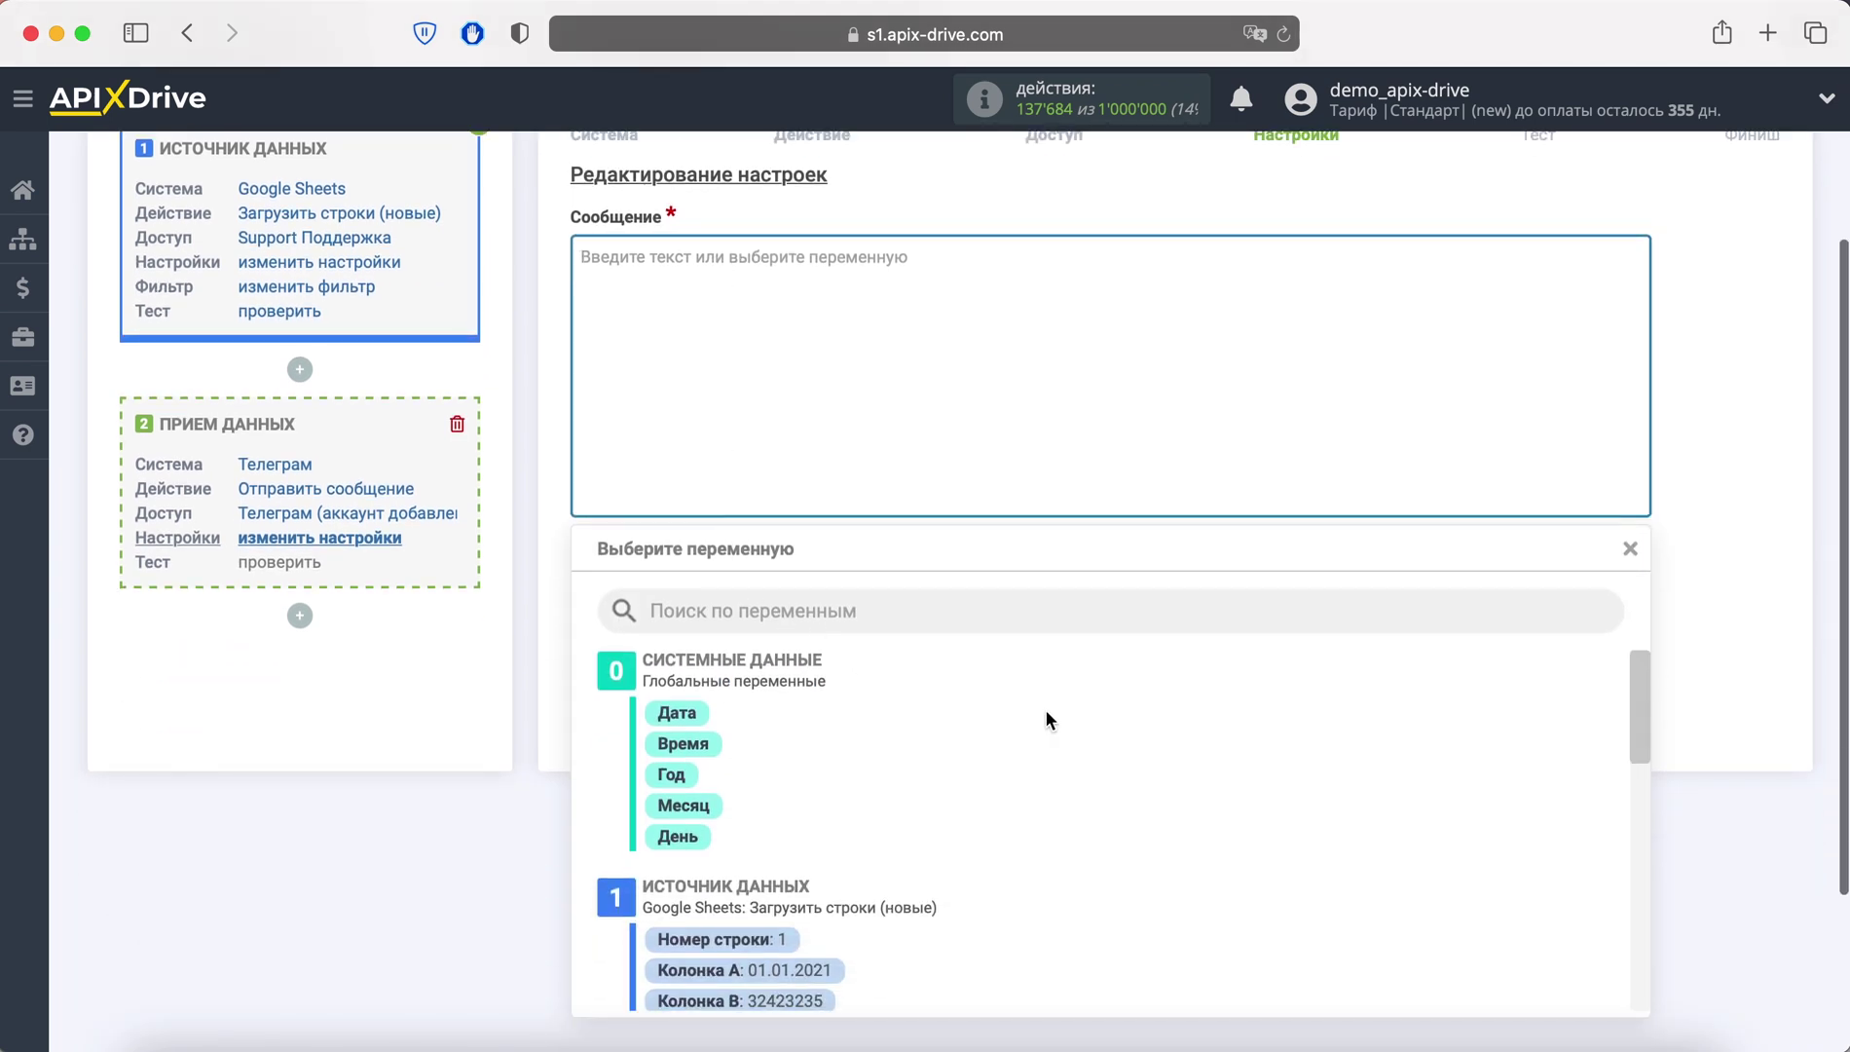
{"action": "scroll", "coordinate": [1044, 710], "scroll_direction": "down", "scroll_amount": 2}
{"action": "left_click", "coordinate": [822, 857]}
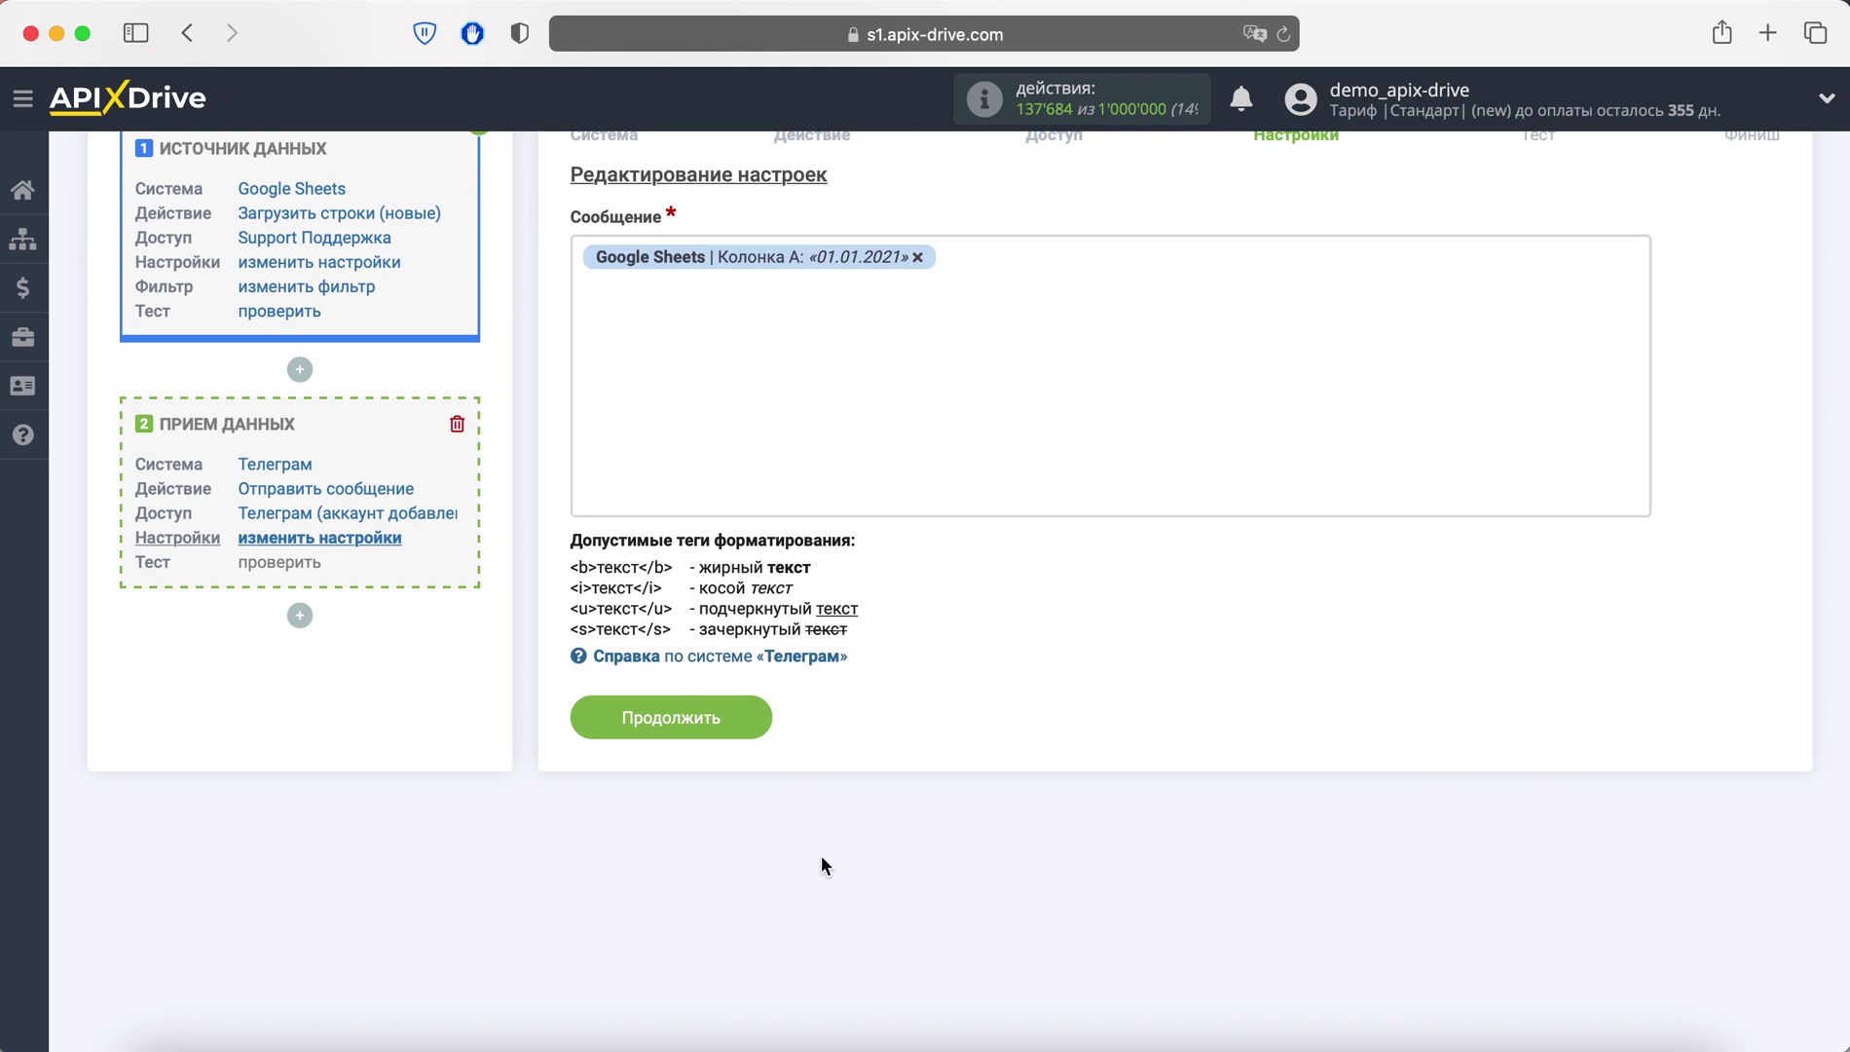
{"action": "key", "text": "Return"}
{"action": "type", "text": "Ном"}
{"action": "type", "text": "ер"}
{"action": "type", "text": "заказа"}
{"action": "type", "text": ":"}
{"action": "left_click", "coordinate": [752, 295]}
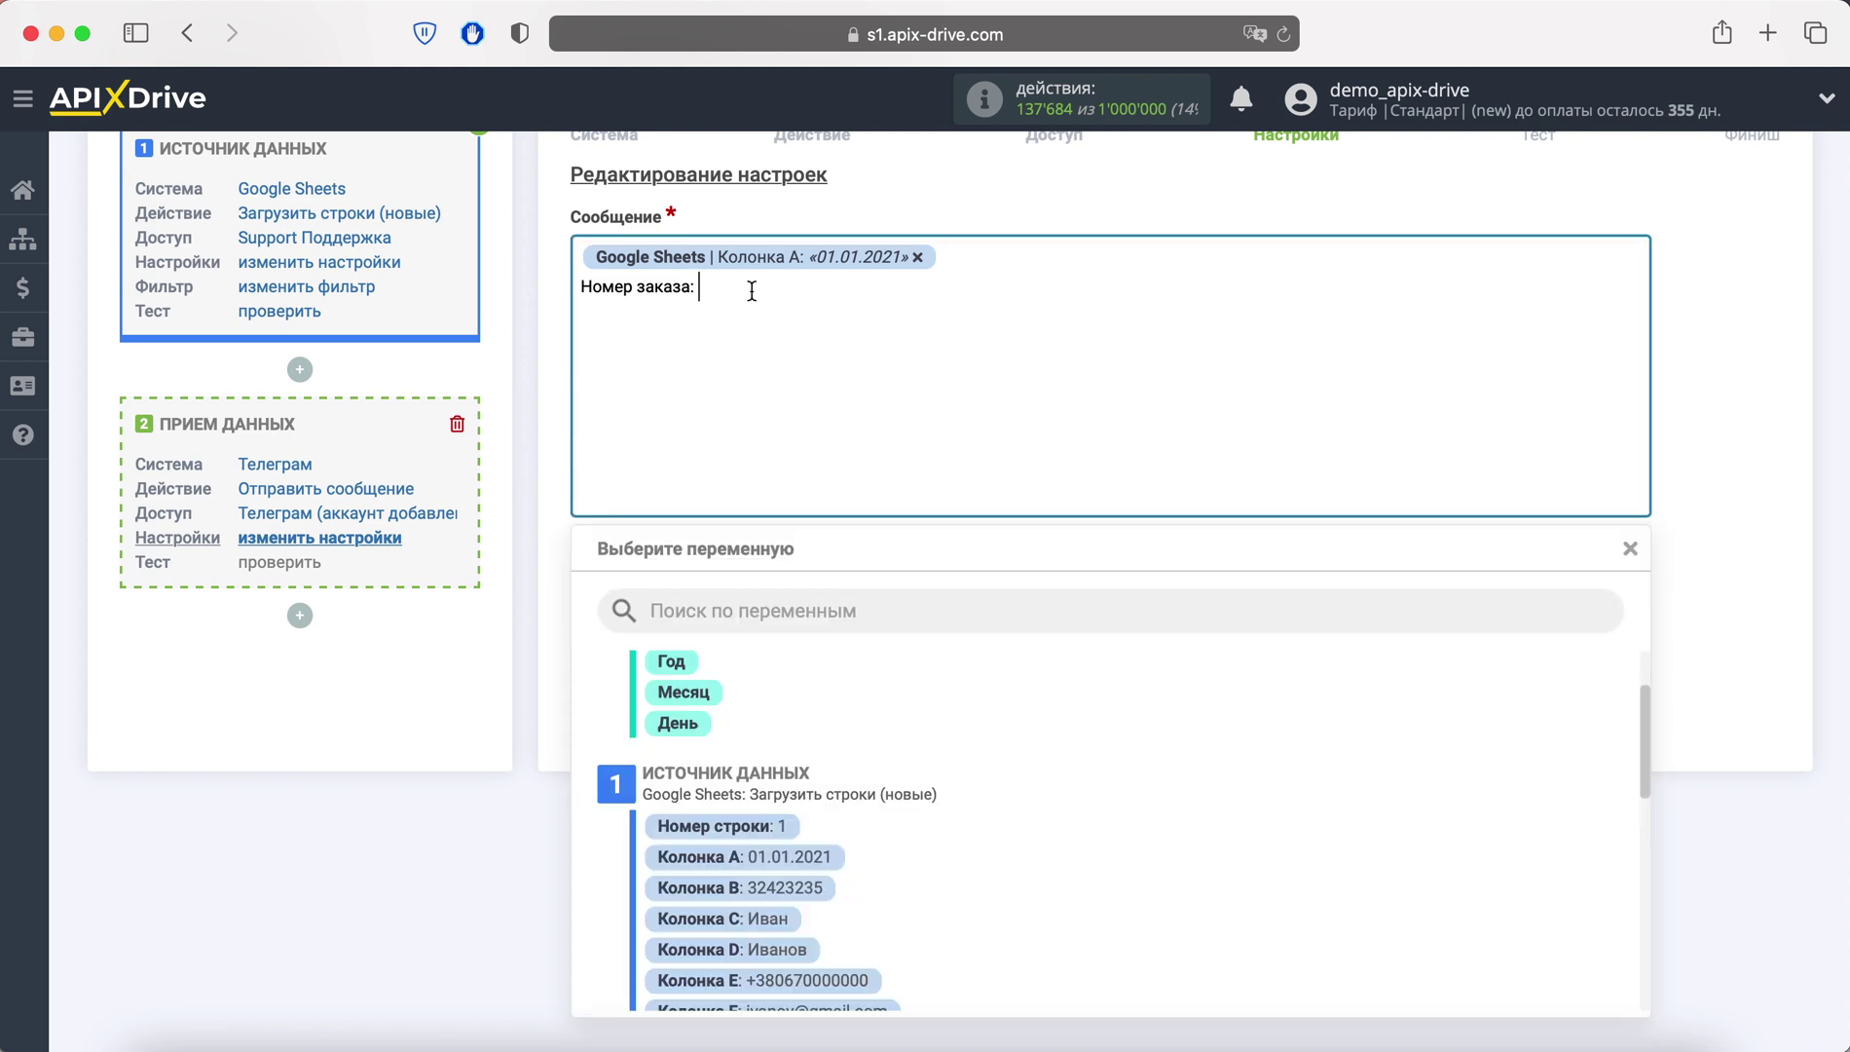
{"action": "left_click", "coordinate": [818, 887]}
Add an 'Имя клиента:' line with Колонка C, then a 'Фамилия клиента:' label
{"action": "key", "text": "Return"}
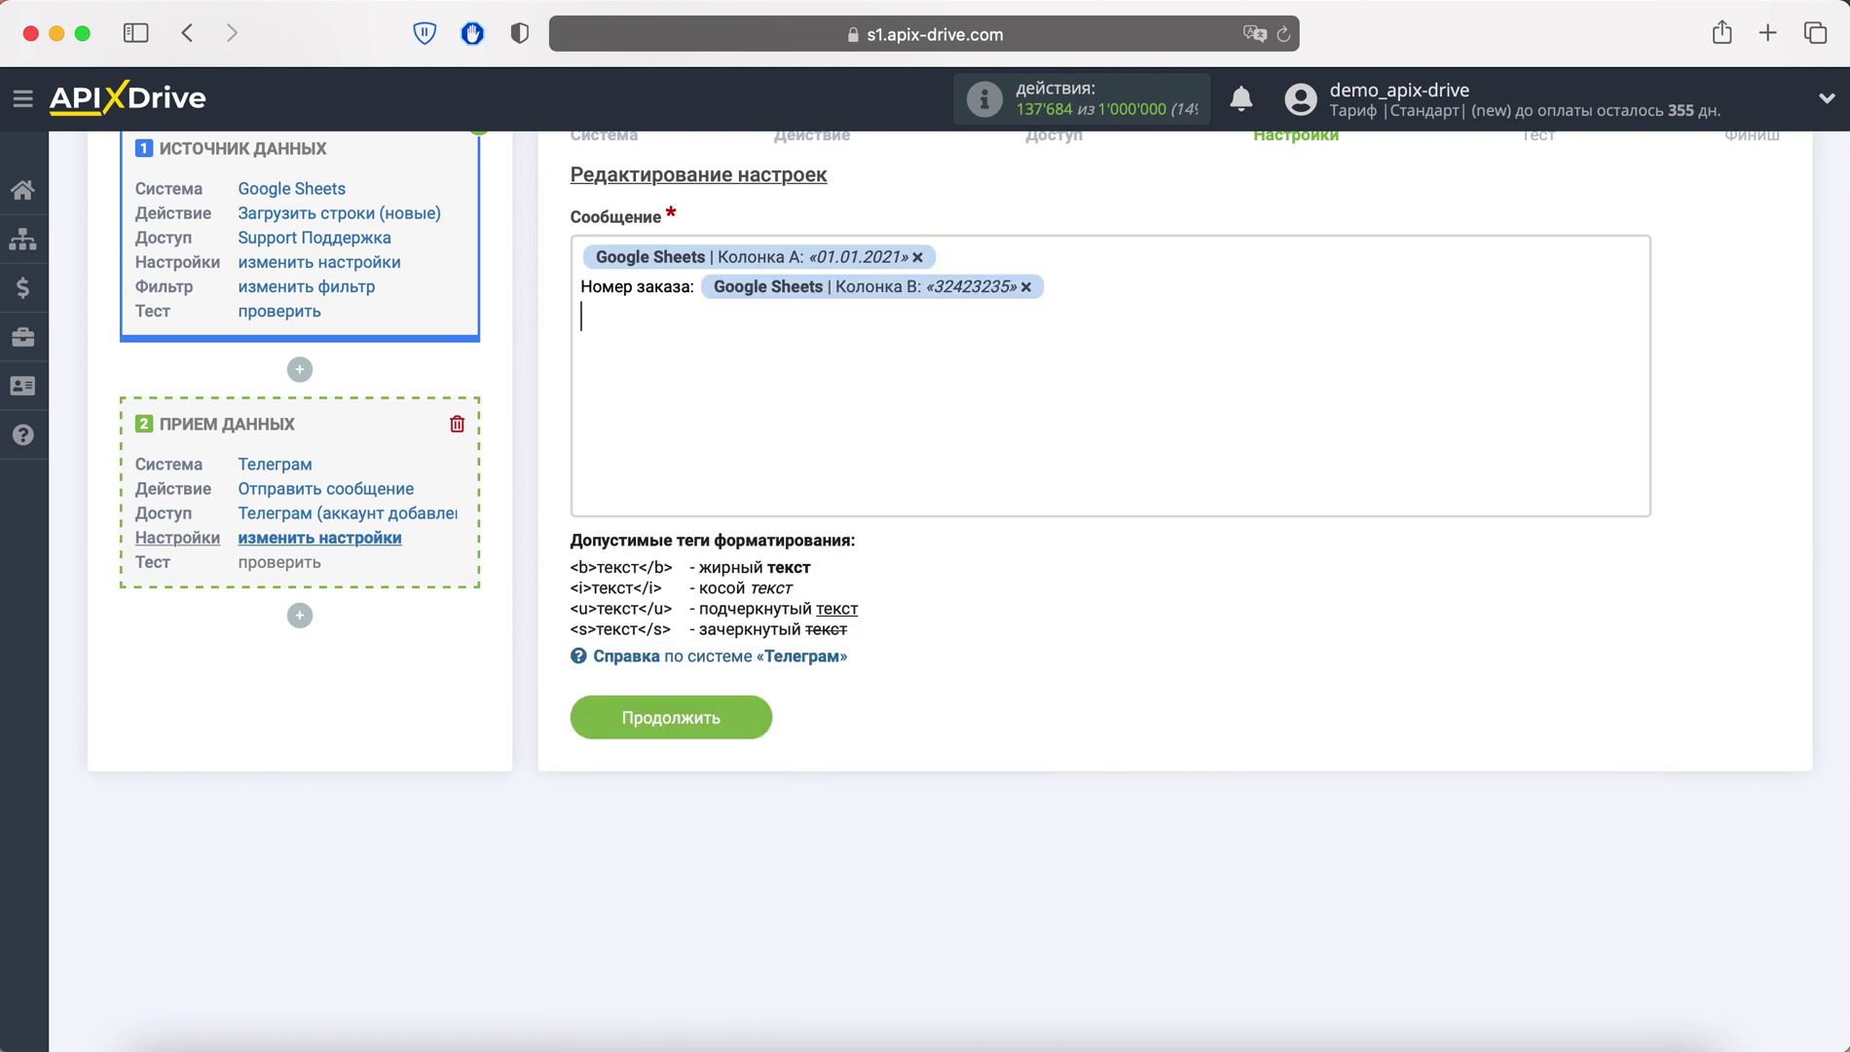
{"action": "type", "text": "Имя "}
{"action": "type", "text": "клиента:"}
{"action": "left_click", "coordinate": [727, 317]}
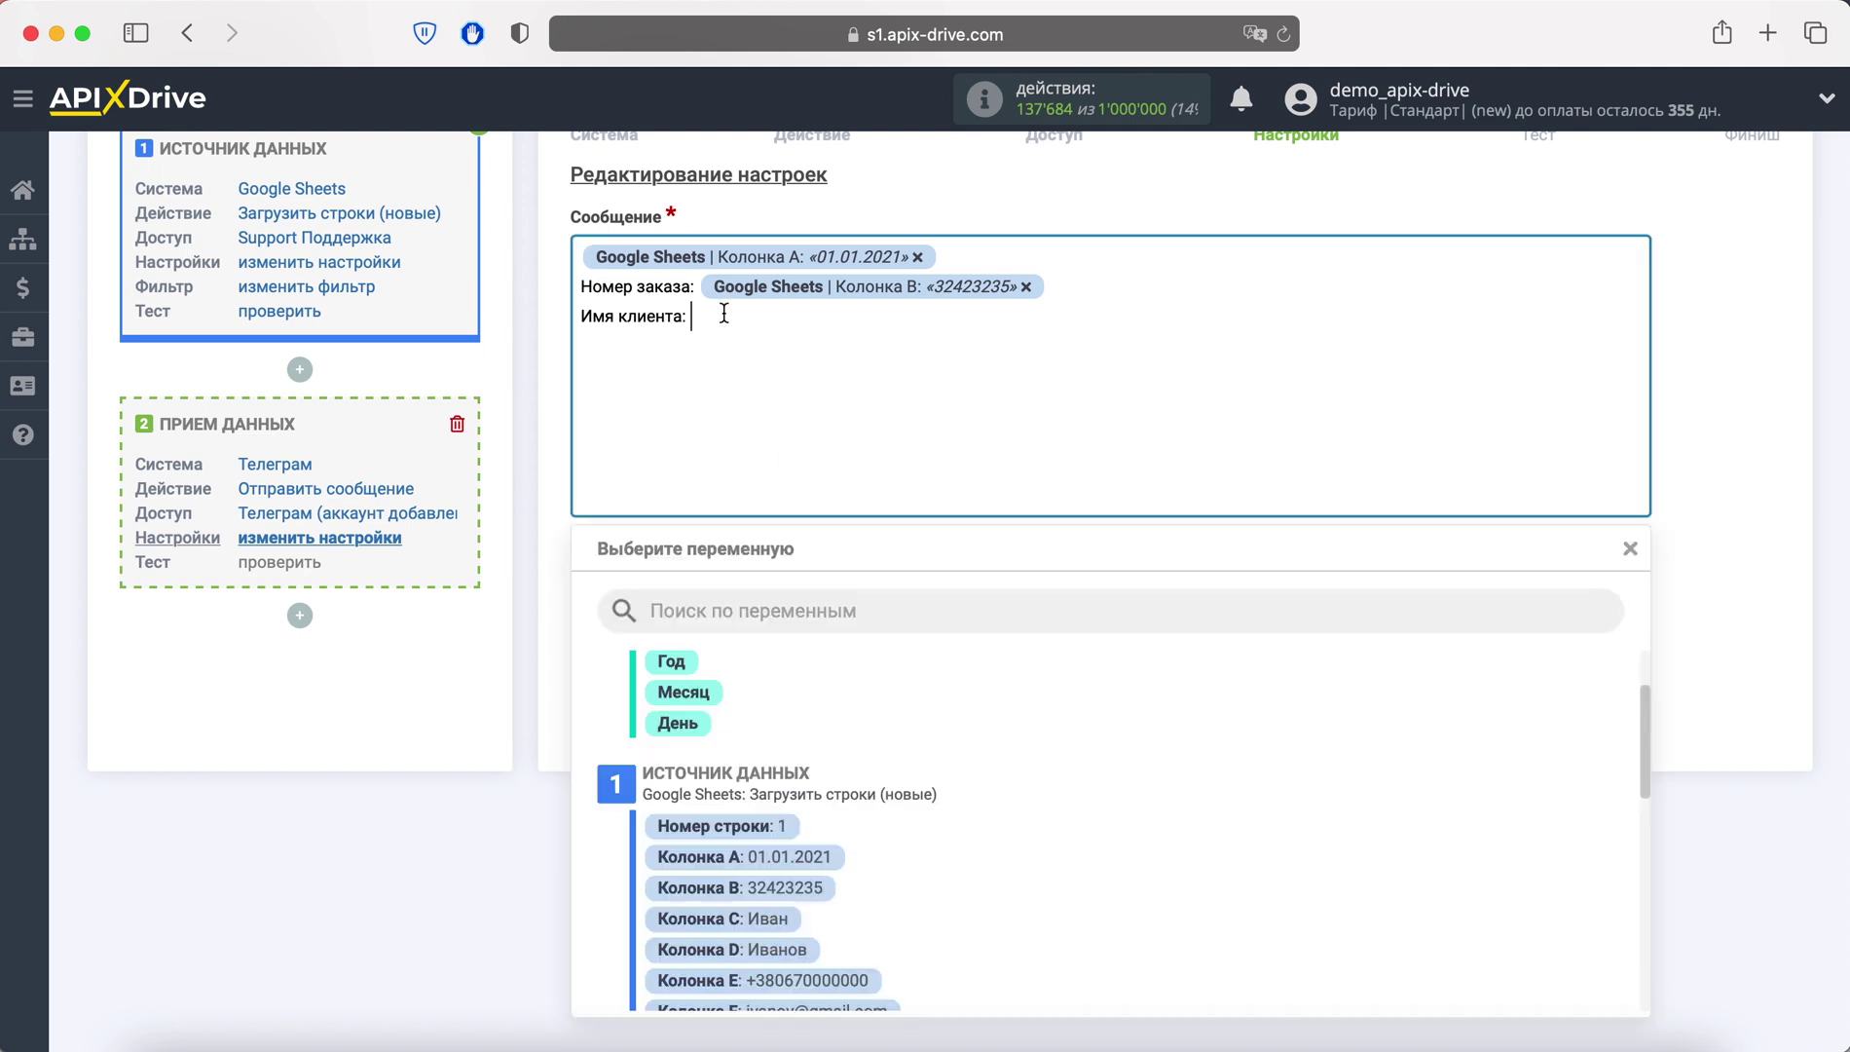
{"action": "left_click", "coordinate": [784, 921]}
{"action": "key", "text": "Return"}
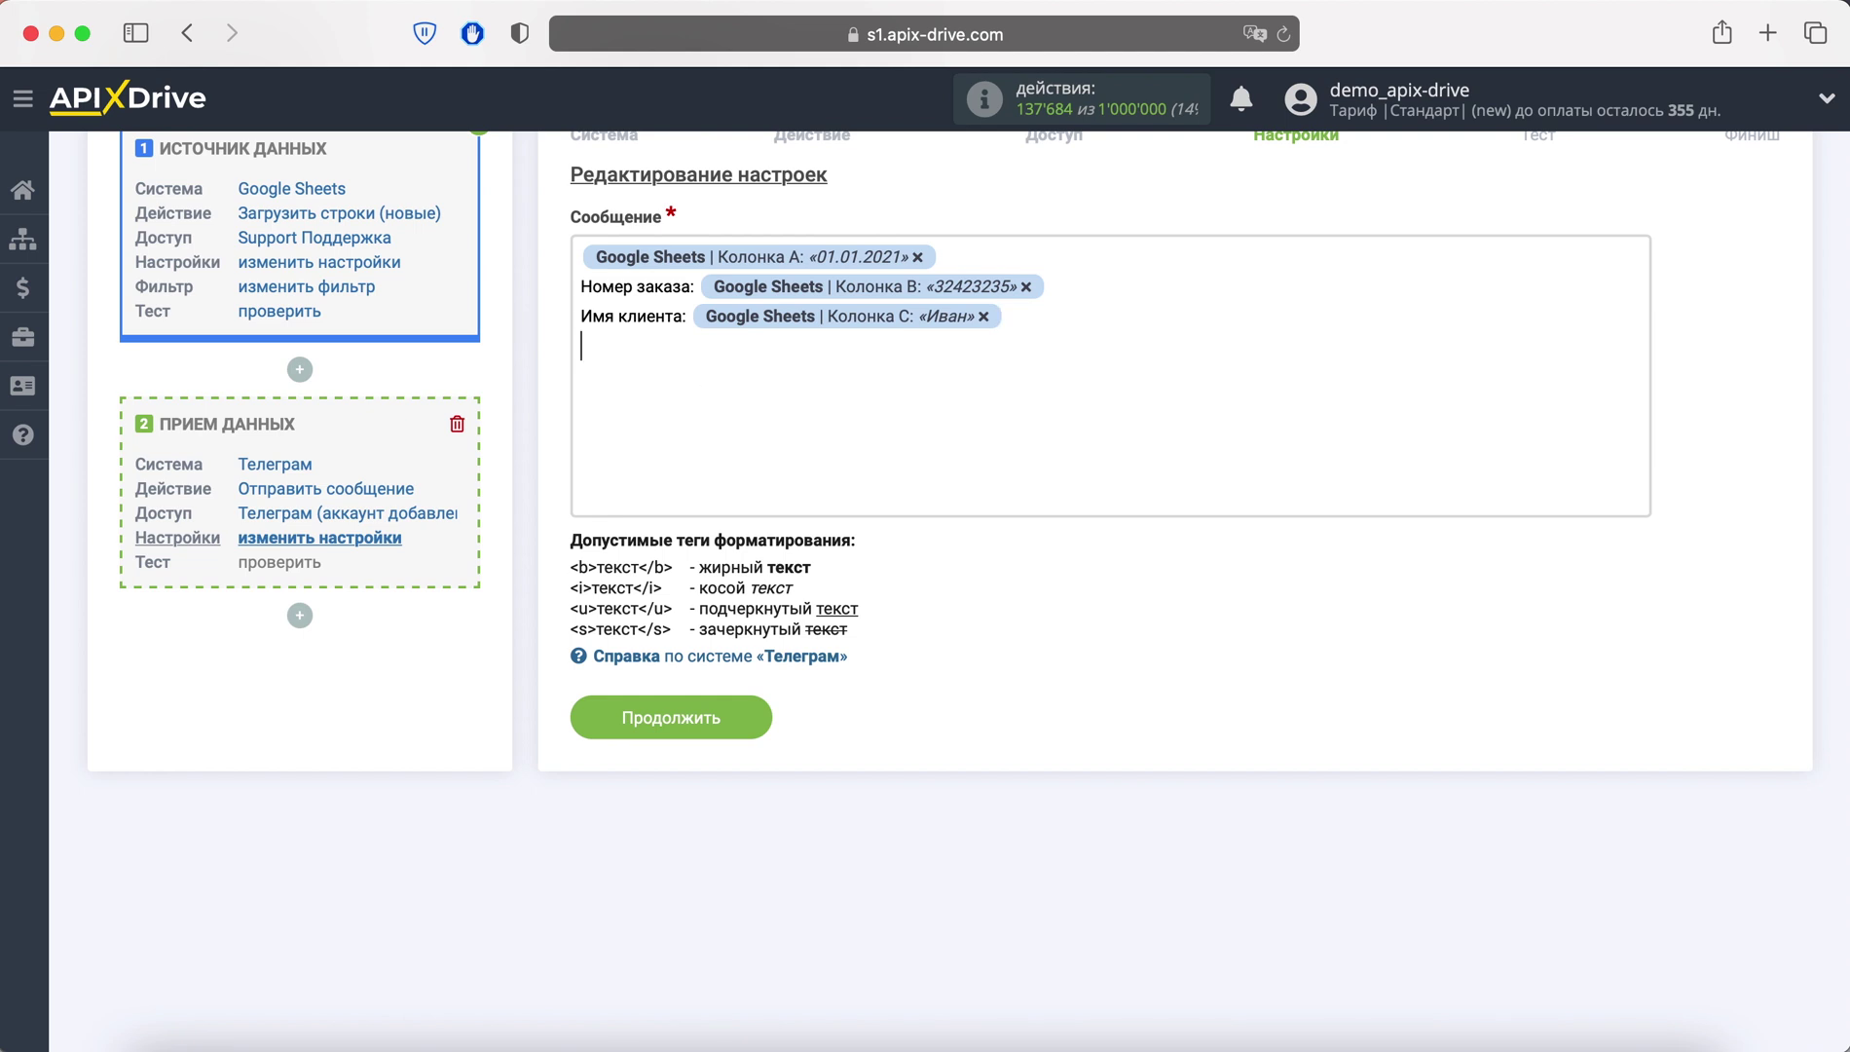
{"action": "type", "text": "Фамилия К"}
{"action": "type", "text": "ли"}
{"action": "key", "text": "BackSpace"}
{"action": "key", "text": "BackSpace"}
{"action": "key", "text": "BackSpace"}
{"action": "type", "text": "клиен"}
{"action": "type", "text": "та:"}
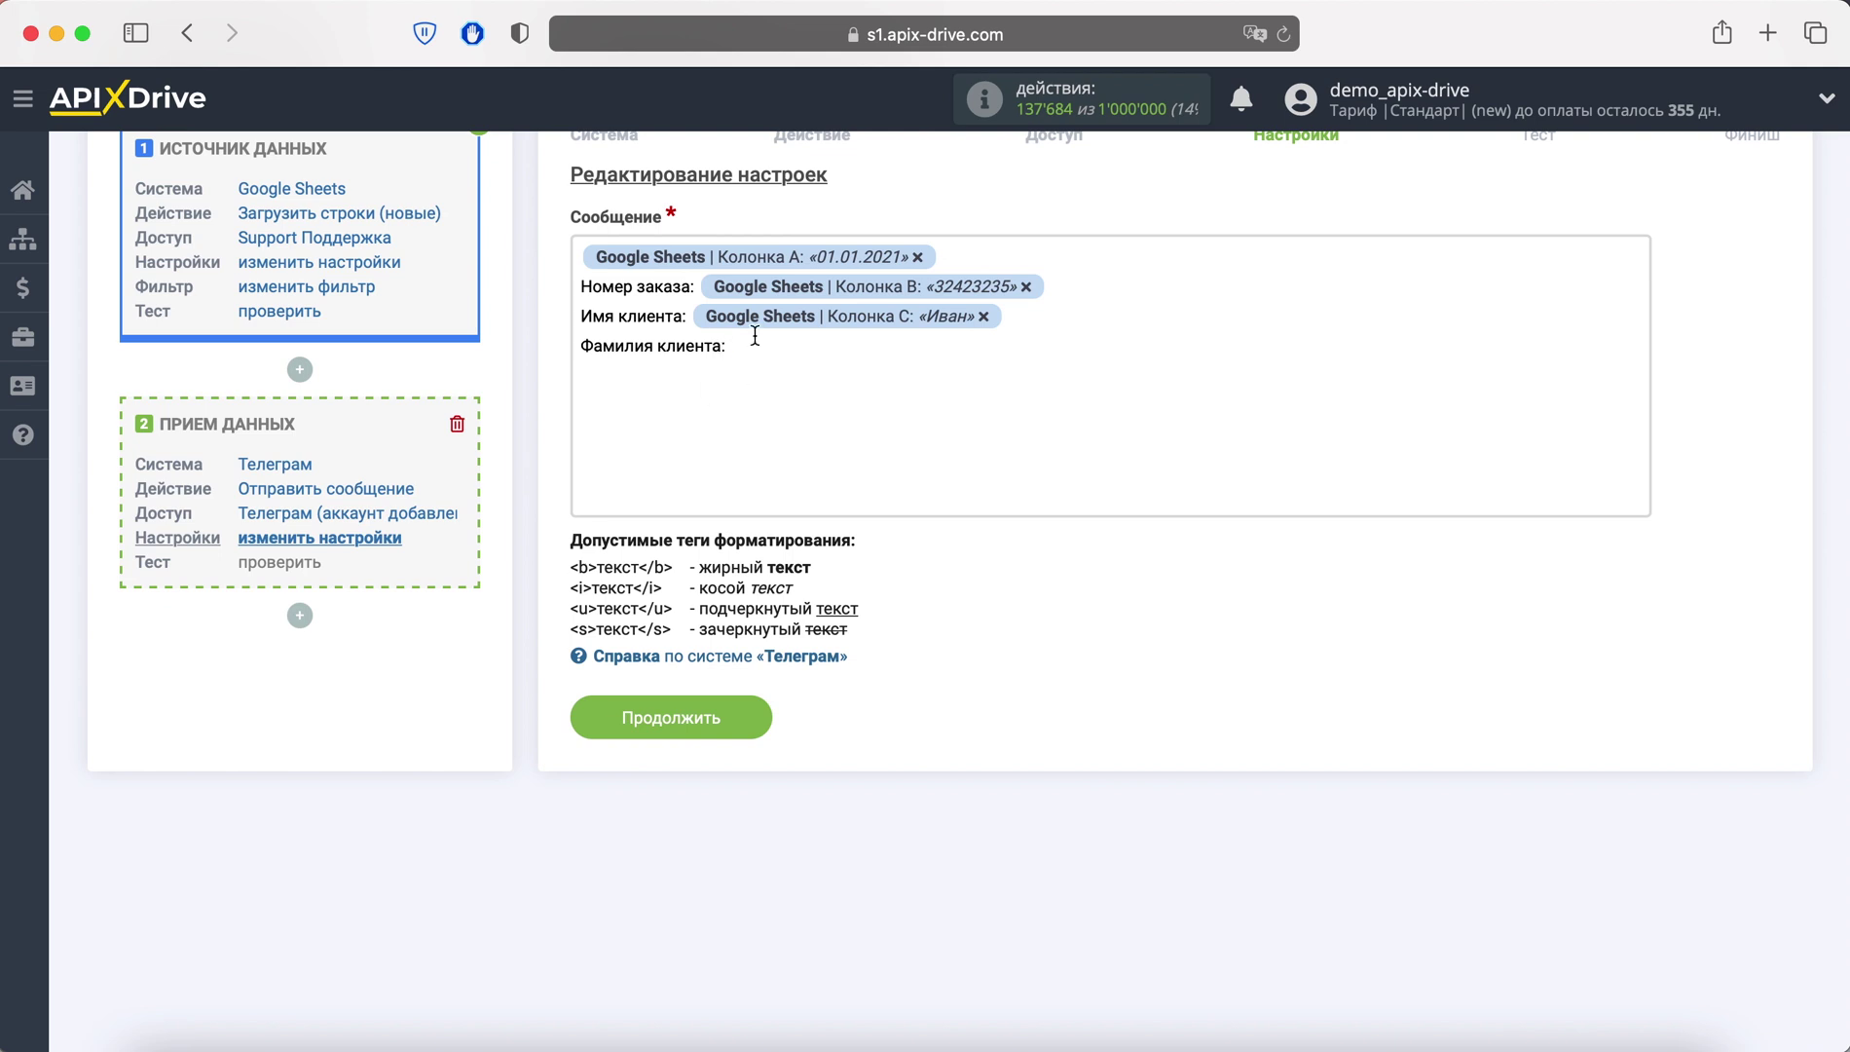
Fill the surname with Колонка D and add a 'Телефон:' line mapped to Колонка E
{"action": "left_click", "coordinate": [755, 335]}
{"action": "left_click", "coordinate": [794, 956]}
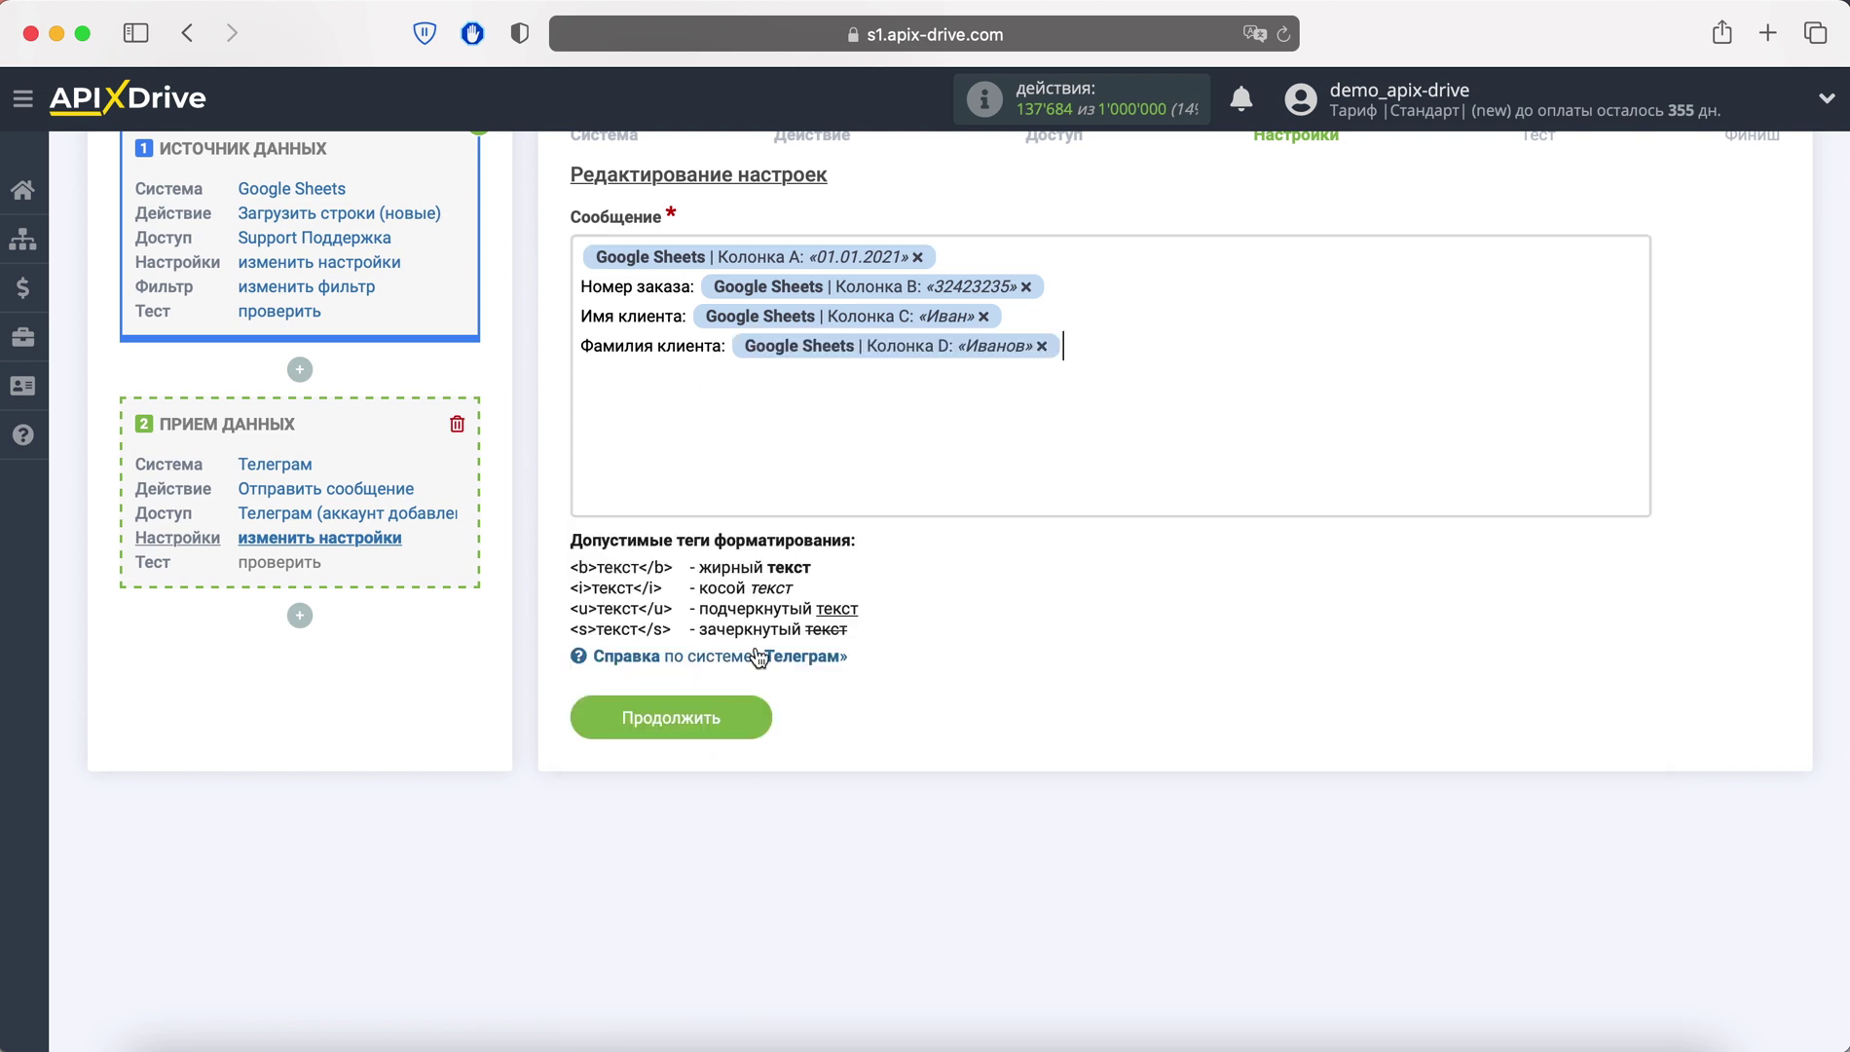
{"action": "key", "text": "Return"}
{"action": "type", "text": "Телефо"}
{"action": "type", "text": "н:"}
{"action": "left_click", "coordinate": [734, 386]}
{"action": "scroll", "coordinate": [961, 762], "scroll_direction": "down", "scroll_amount": 2}
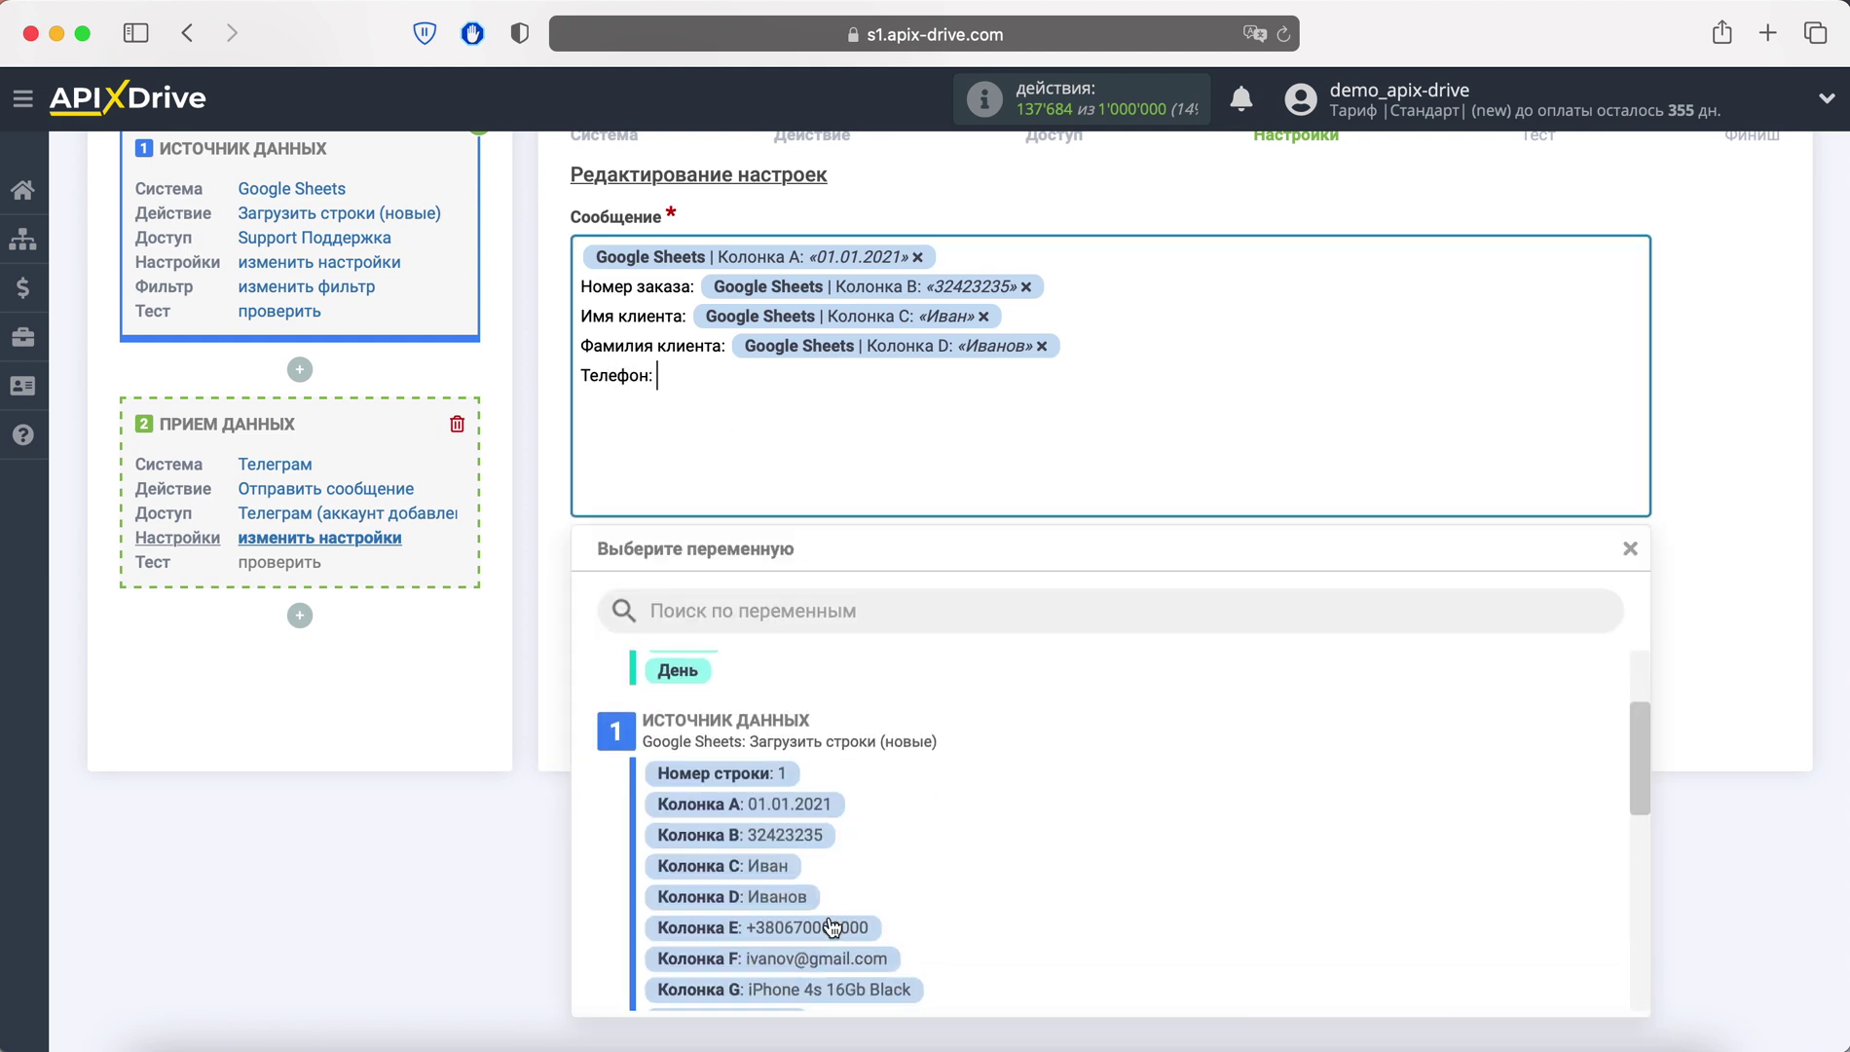
{"action": "left_click", "coordinate": [828, 813]}
Add 'Email:' with Колонка F and 'Товар:' with Колонка G
{"action": "key", "text": "Return"}
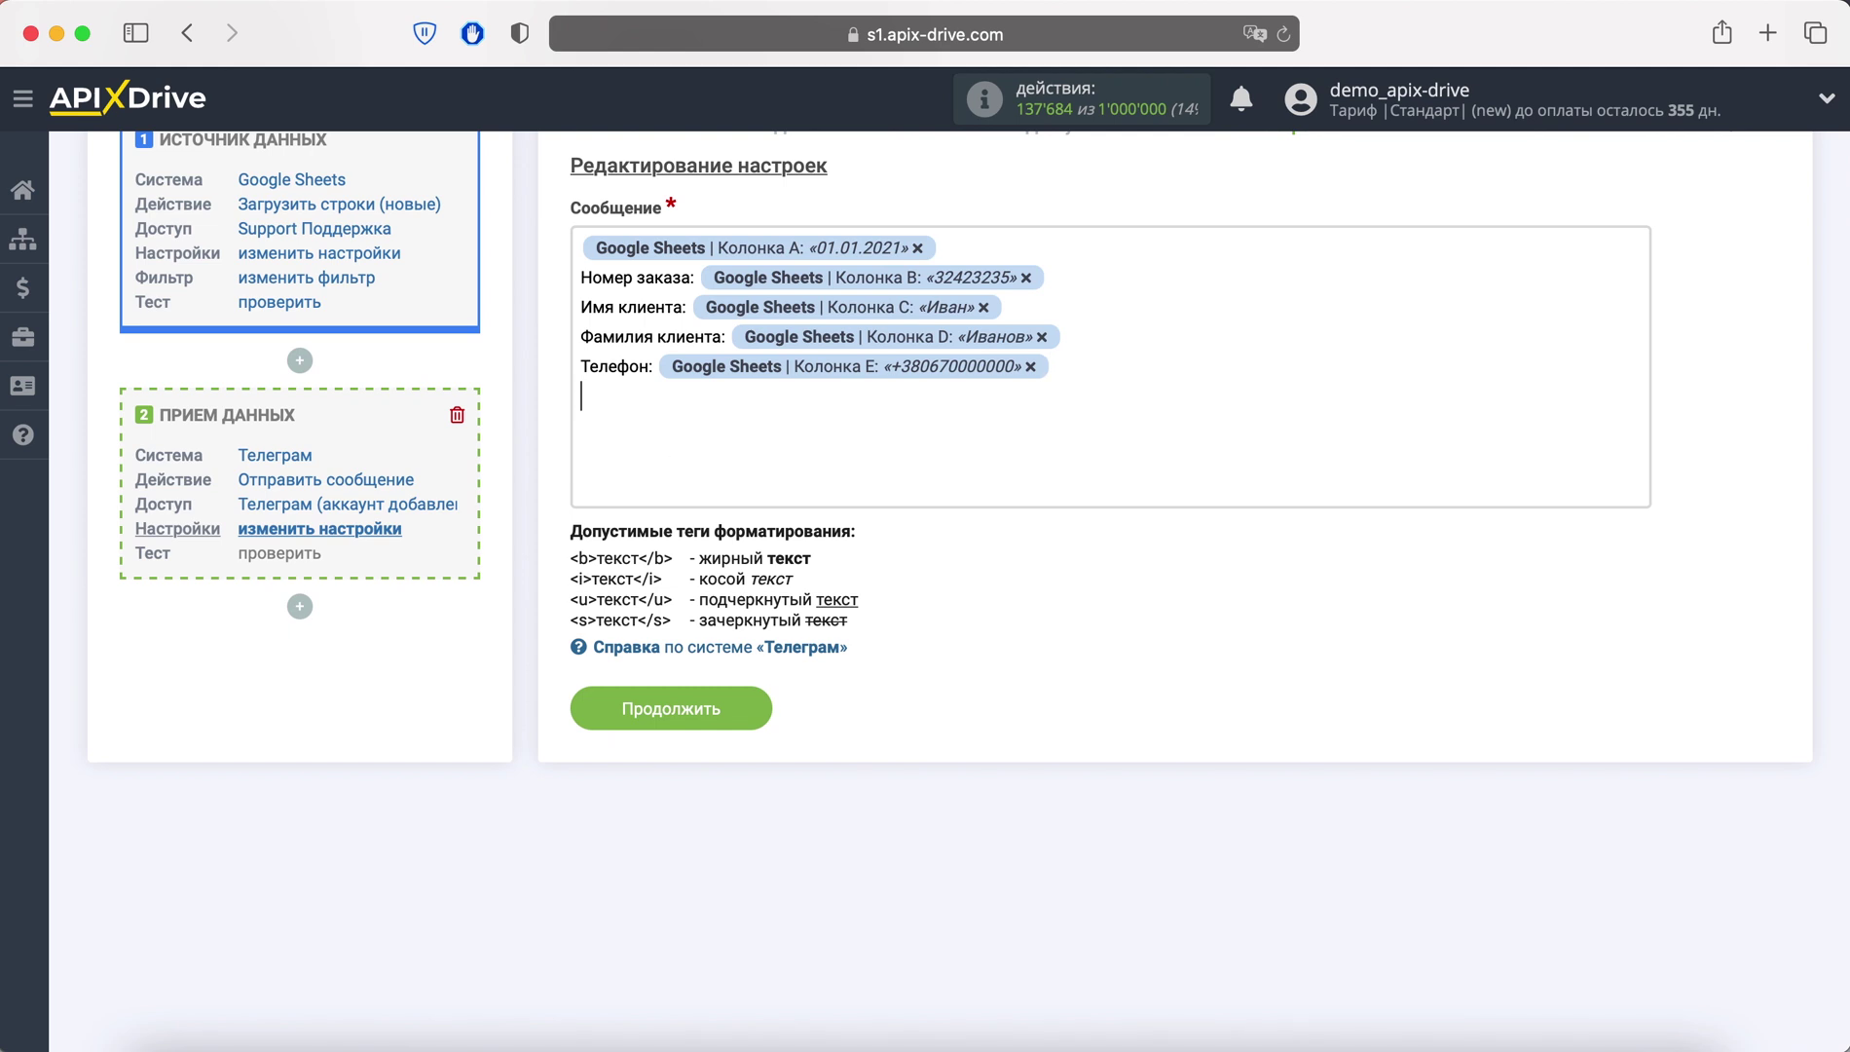
{"action": "type", "text": "Email"}
{"action": "type", "text": ":"}
{"action": "left_click", "coordinate": [674, 395]}
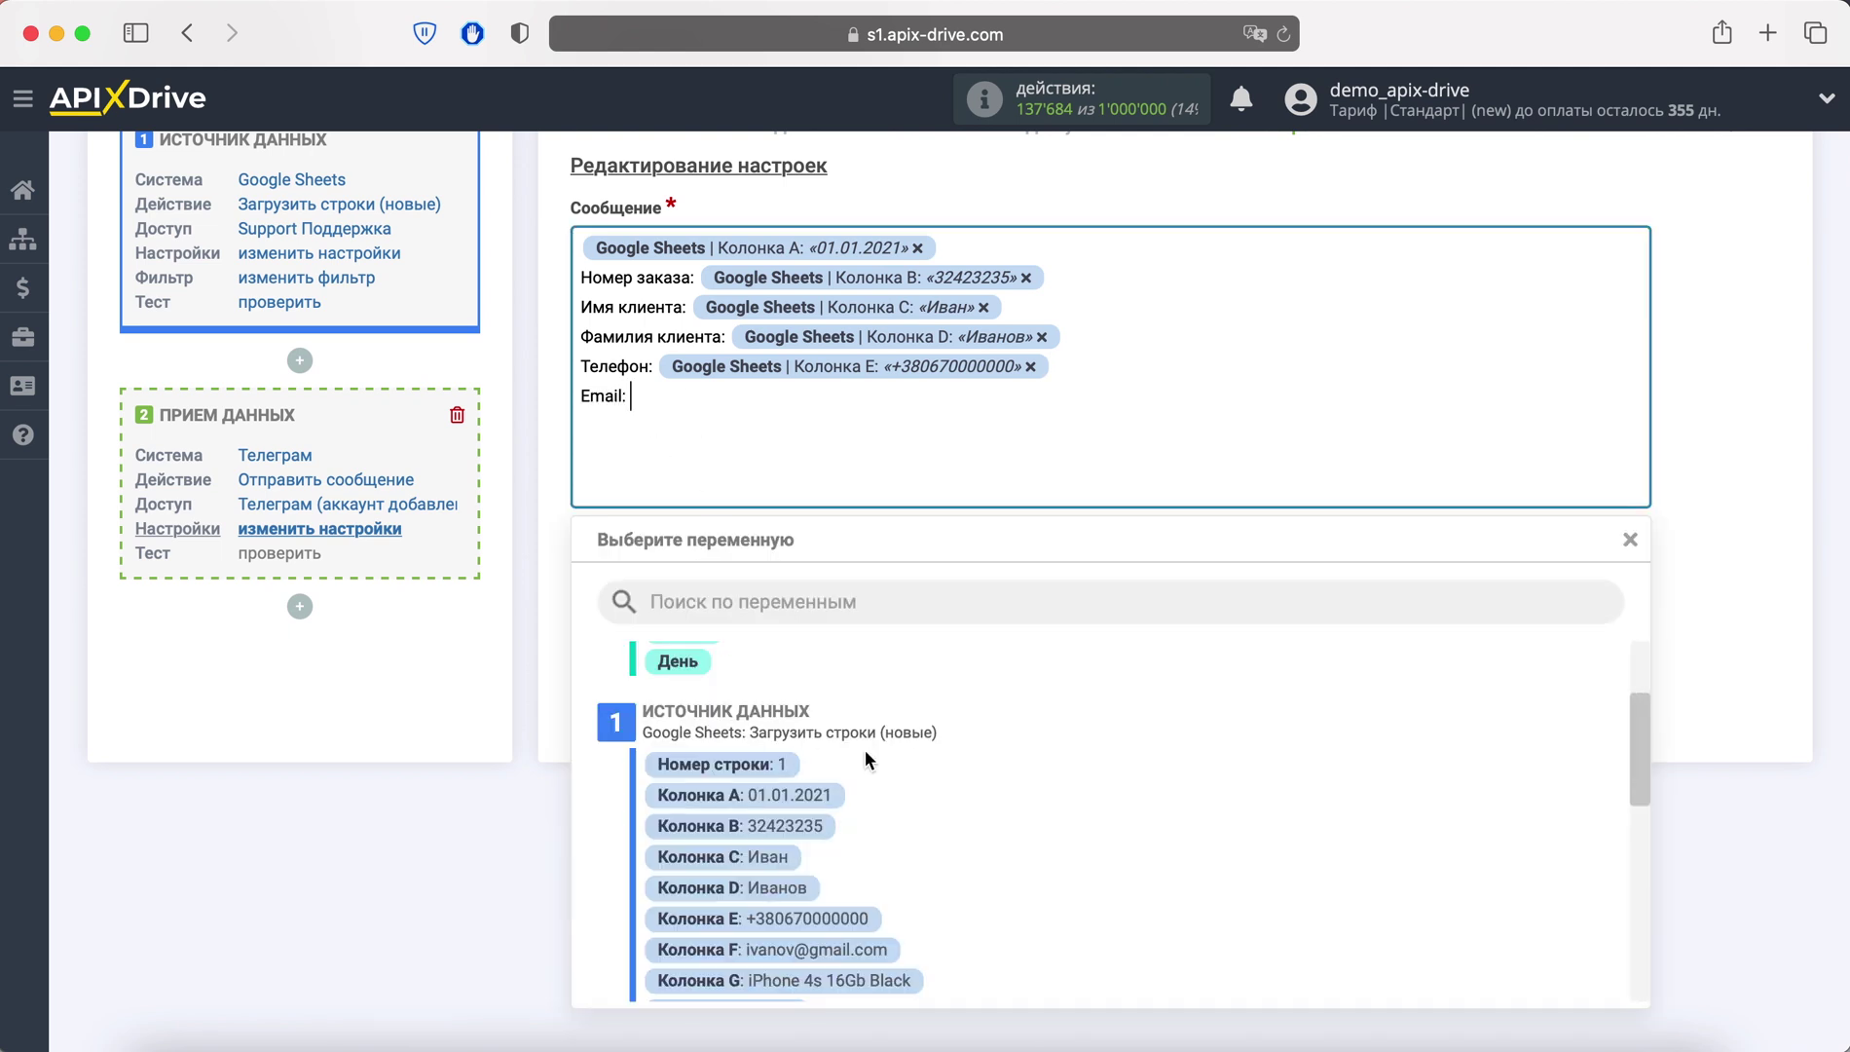
{"action": "scroll", "coordinate": [974, 891], "scroll_direction": "down", "scroll_amount": 1}
{"action": "left_click", "coordinate": [832, 913]}
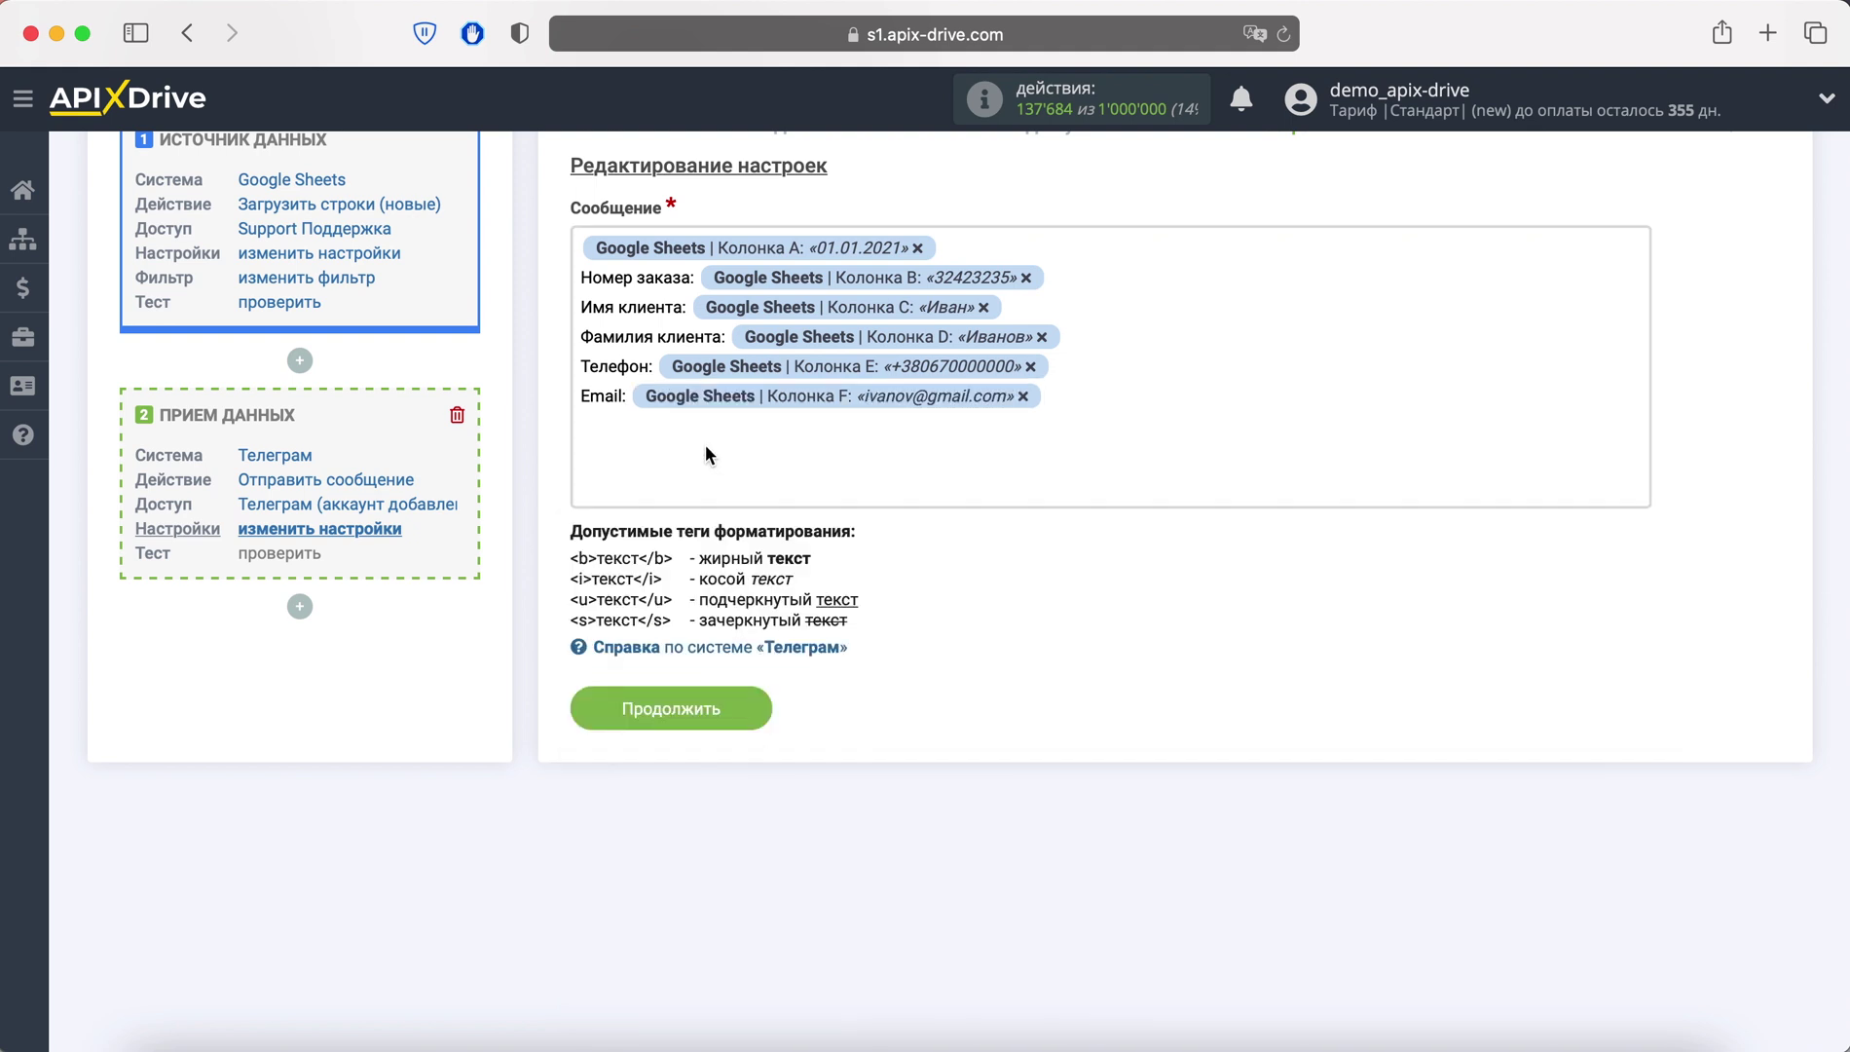
{"action": "key", "text": "Return"}
{"action": "type", "text": "Товар"}
{"action": "type", "text": ":"}
{"action": "left_click", "coordinate": [702, 436]}
{"action": "scroll", "coordinate": [1003, 854], "scroll_direction": "down", "scroll_amount": 2}
{"action": "left_click", "coordinate": [828, 887]}
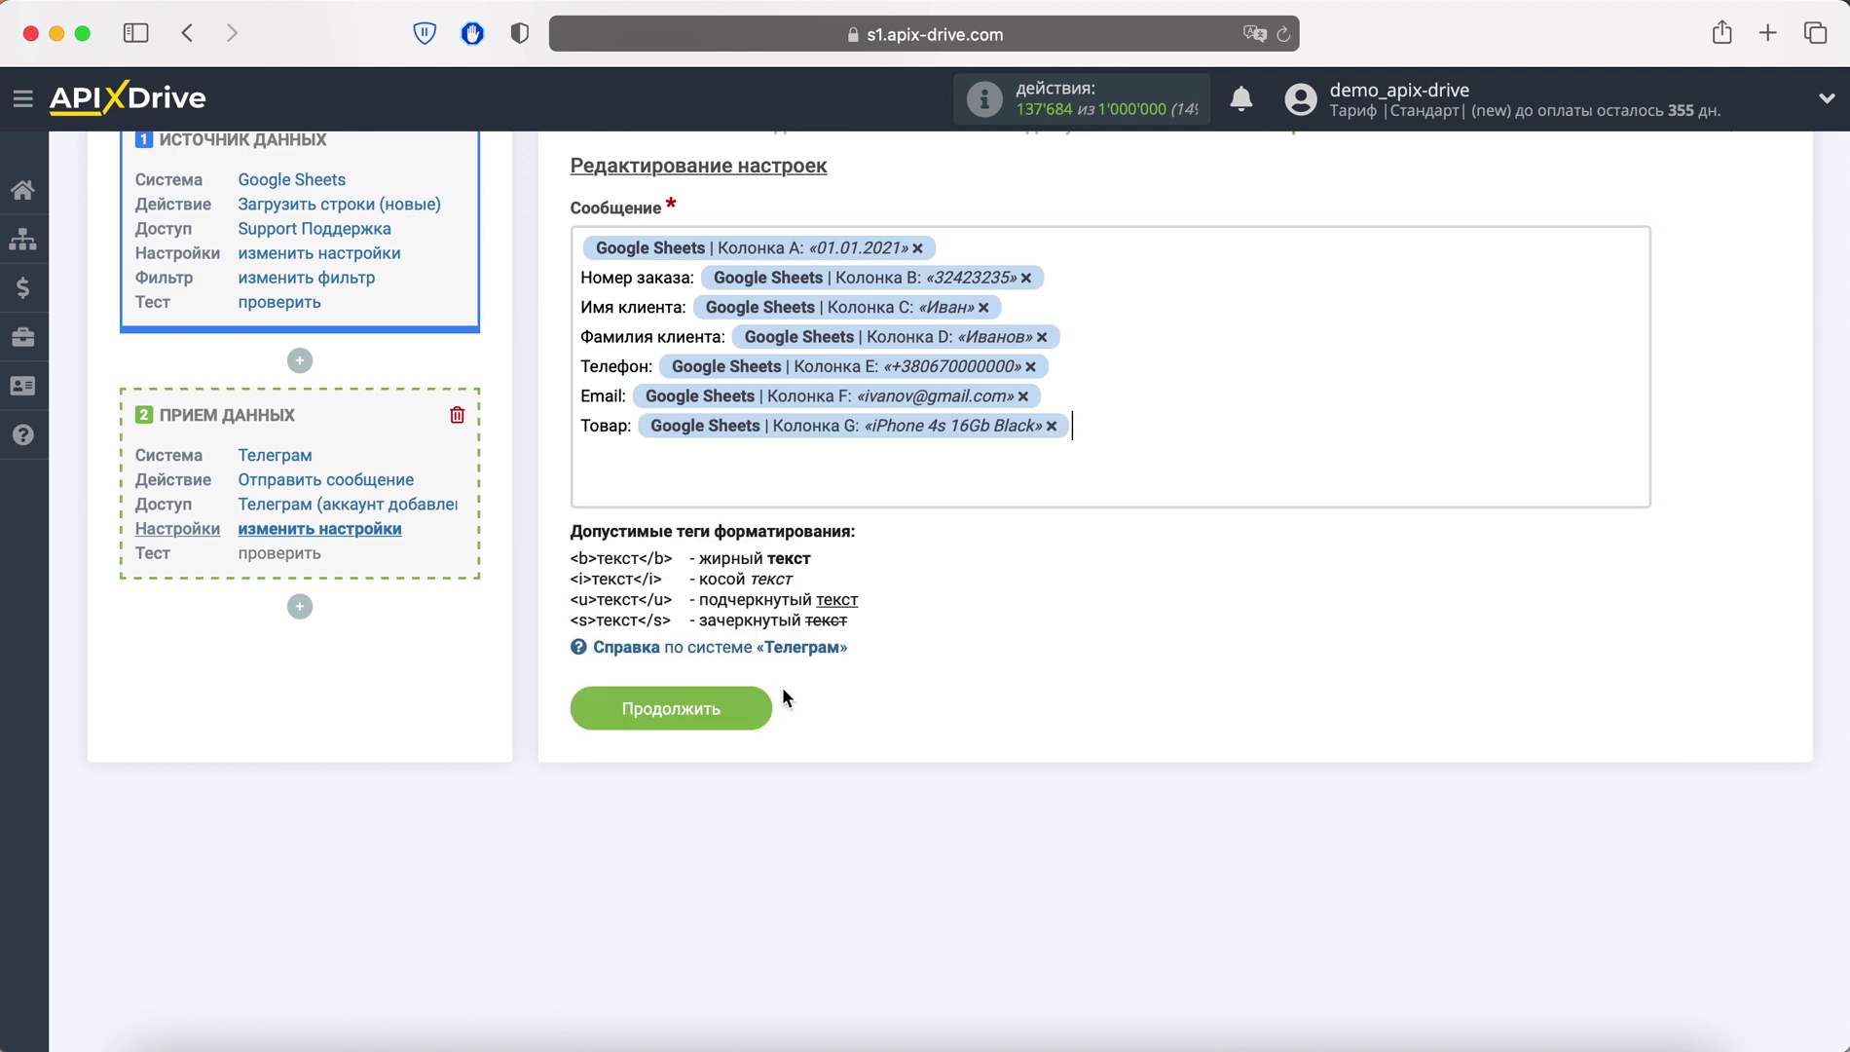
Add a 'Цена:' line mapped to Колонка H
{"action": "key", "text": "Return"}
{"action": "type", "text": "Цен"}
{"action": "type", "text": "а:"}
{"action": "left_click", "coordinate": [734, 455]}
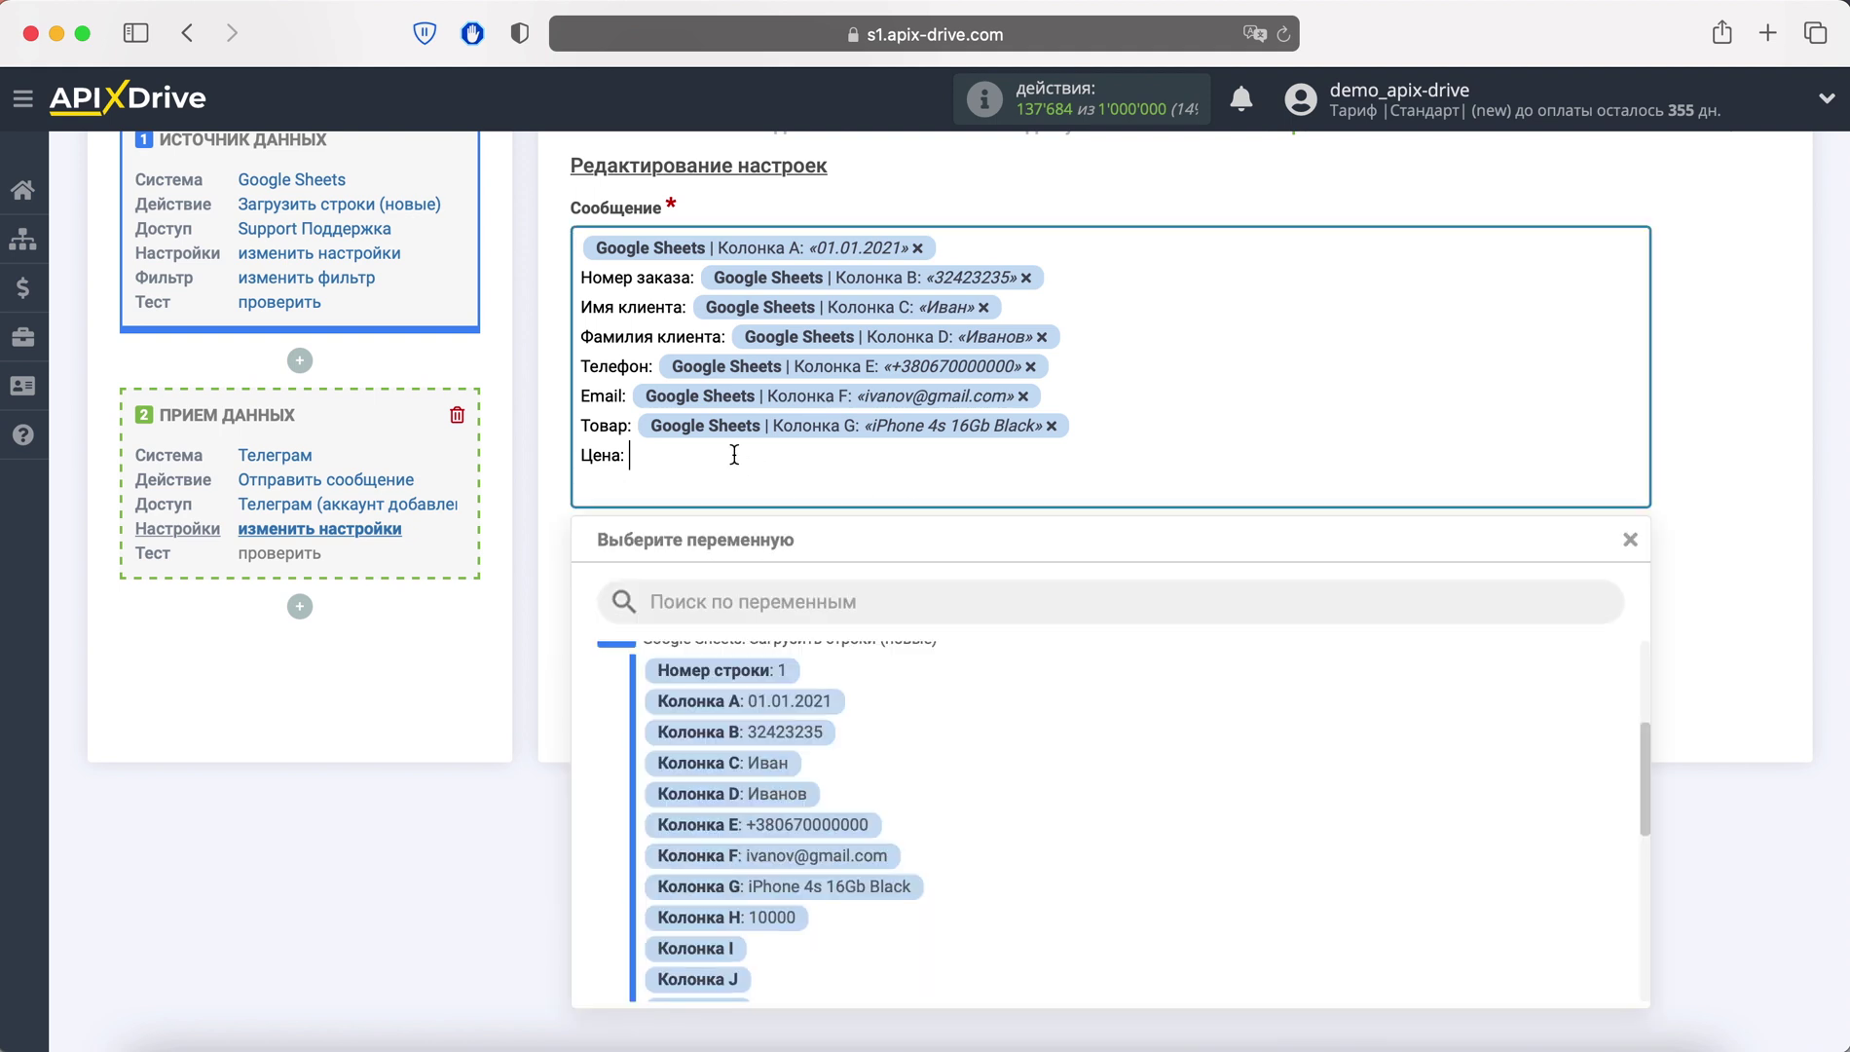
{"action": "scroll", "coordinate": [977, 833], "scroll_direction": "down", "scroll_amount": 1}
{"action": "left_click", "coordinate": [764, 878]}
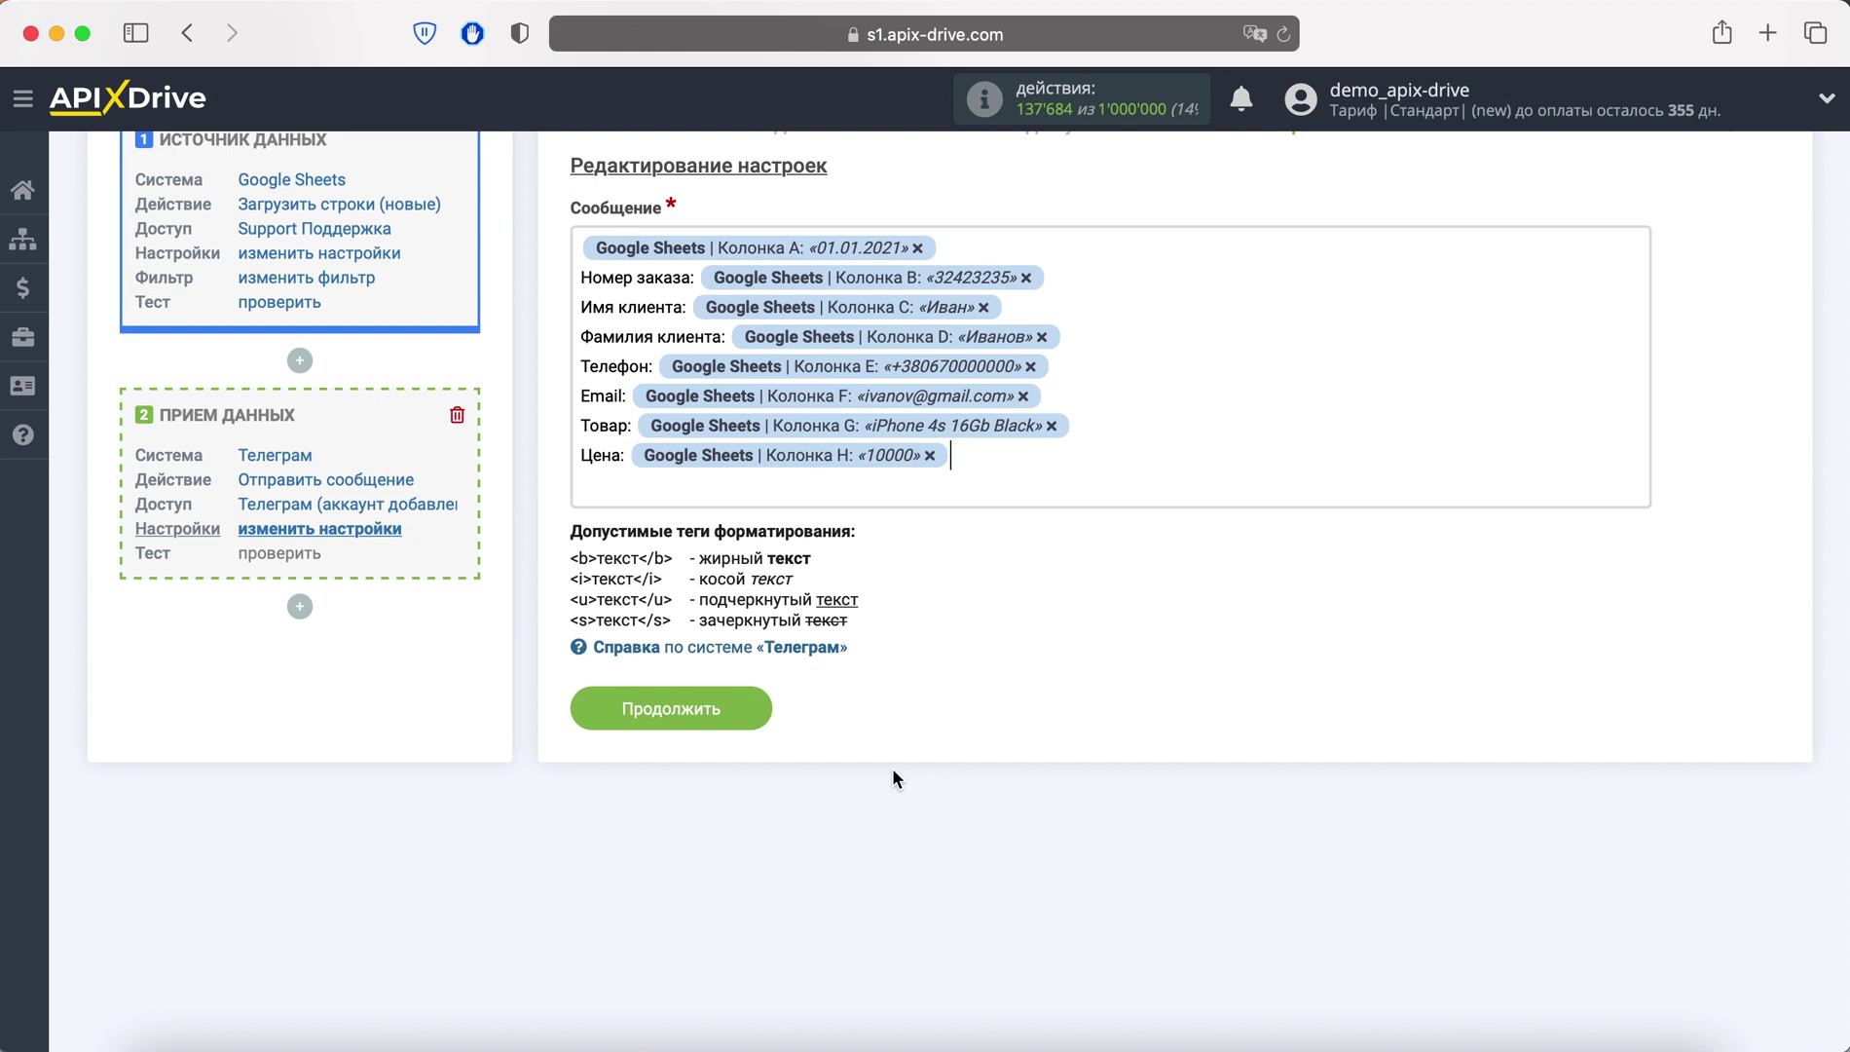
Send the test order message to Telegram and confirm it arrived in the bot chat
{"action": "left_click", "coordinate": [747, 708]}
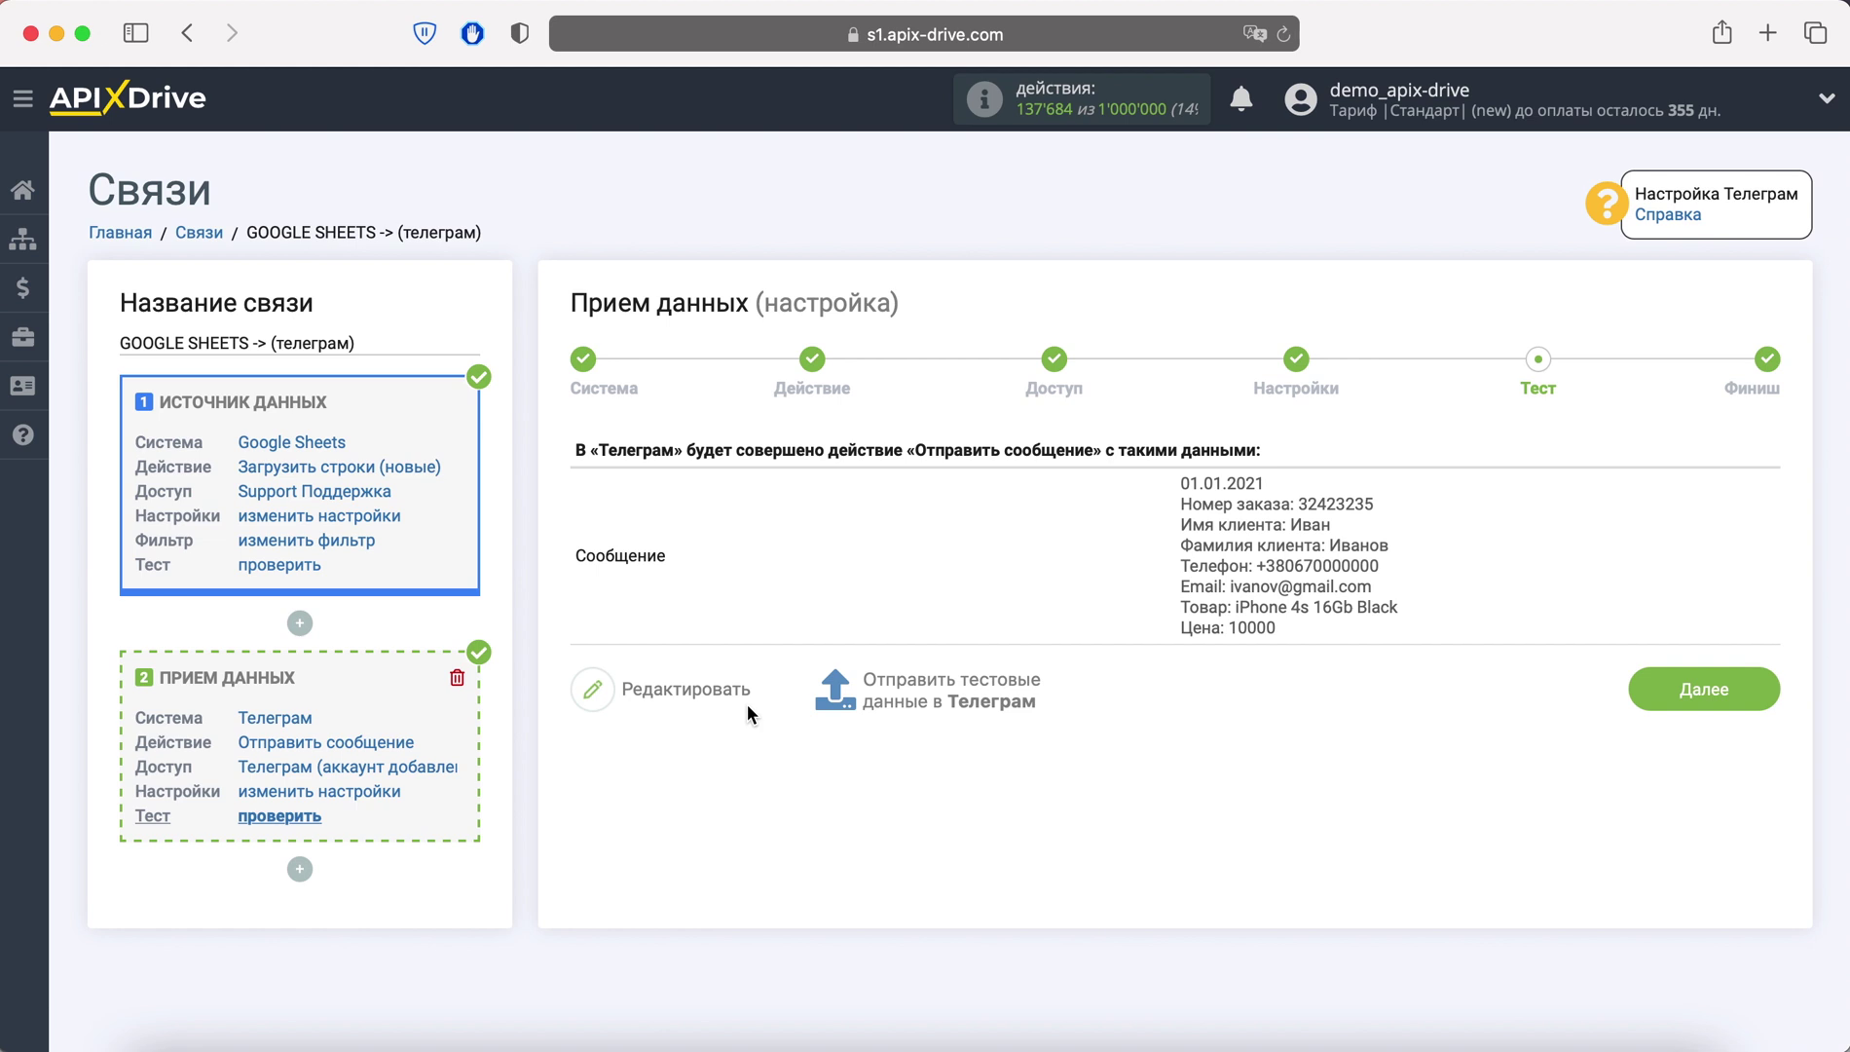
{"action": "left_click", "coordinate": [899, 698]}
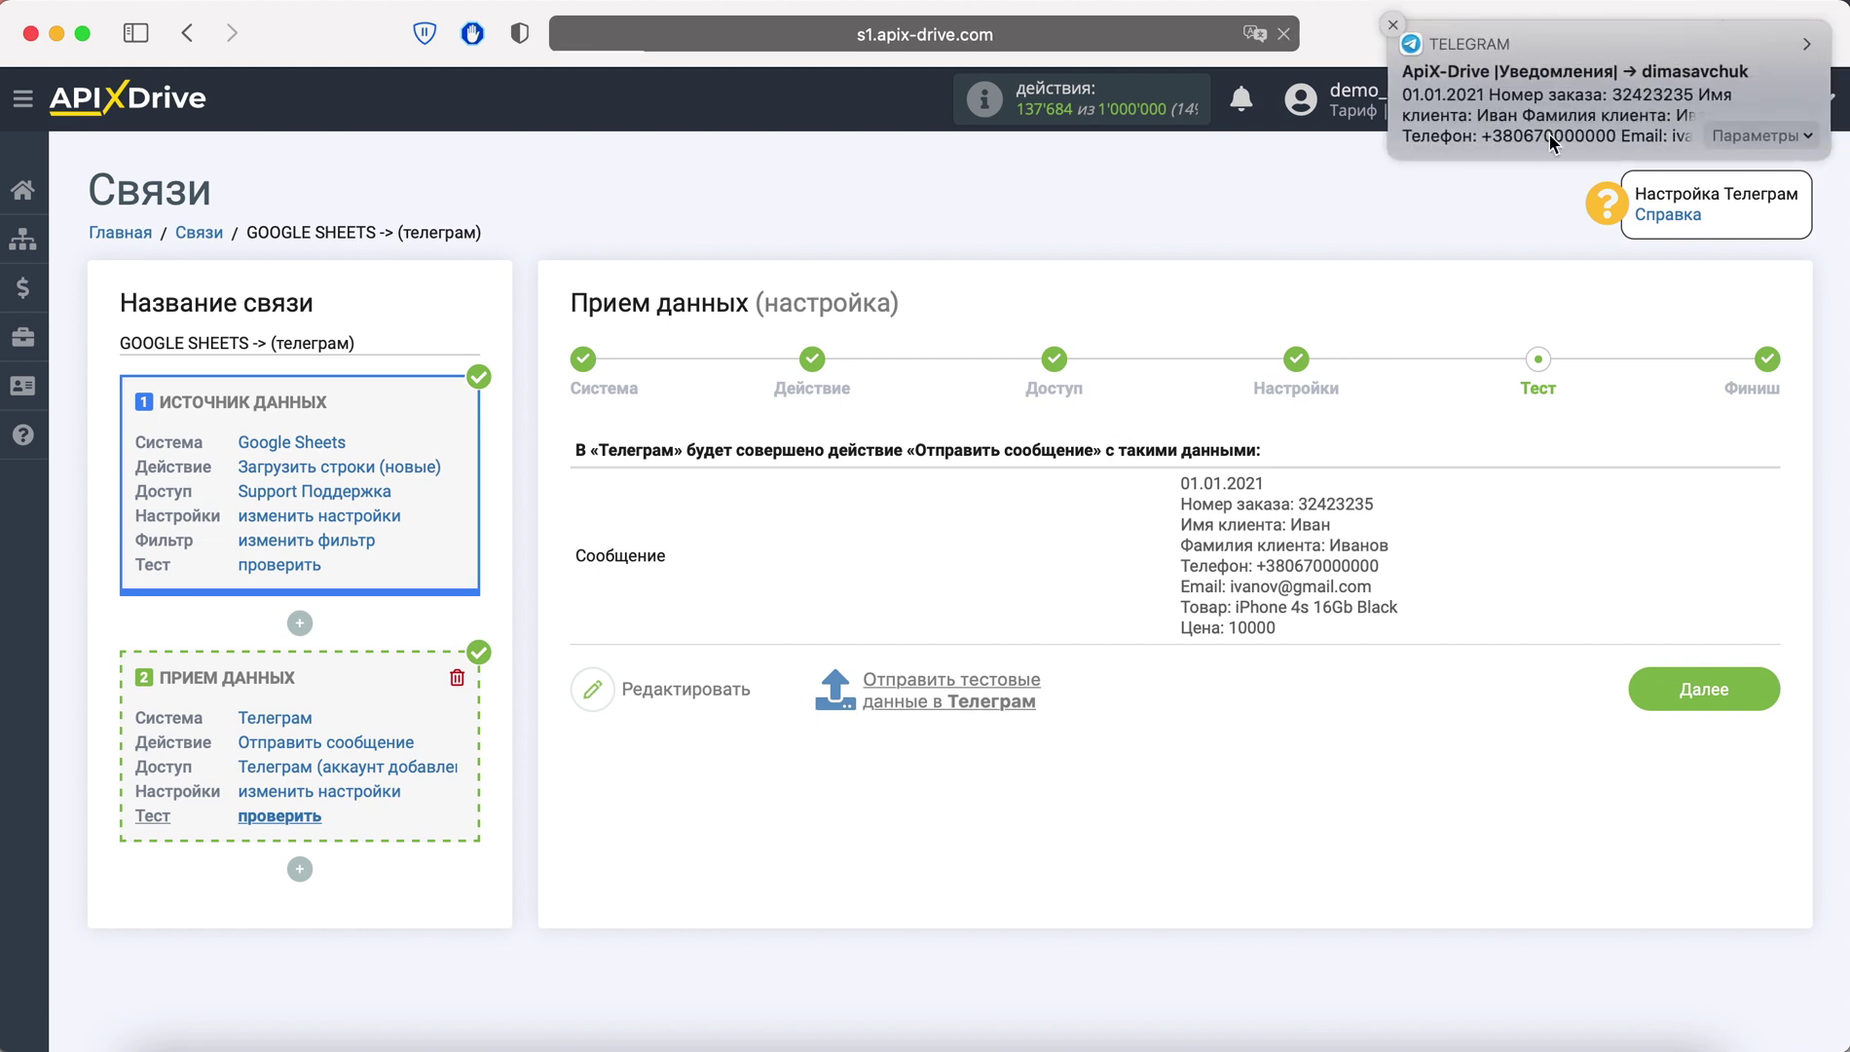
{"action": "left_click", "coordinate": [1531, 146]}
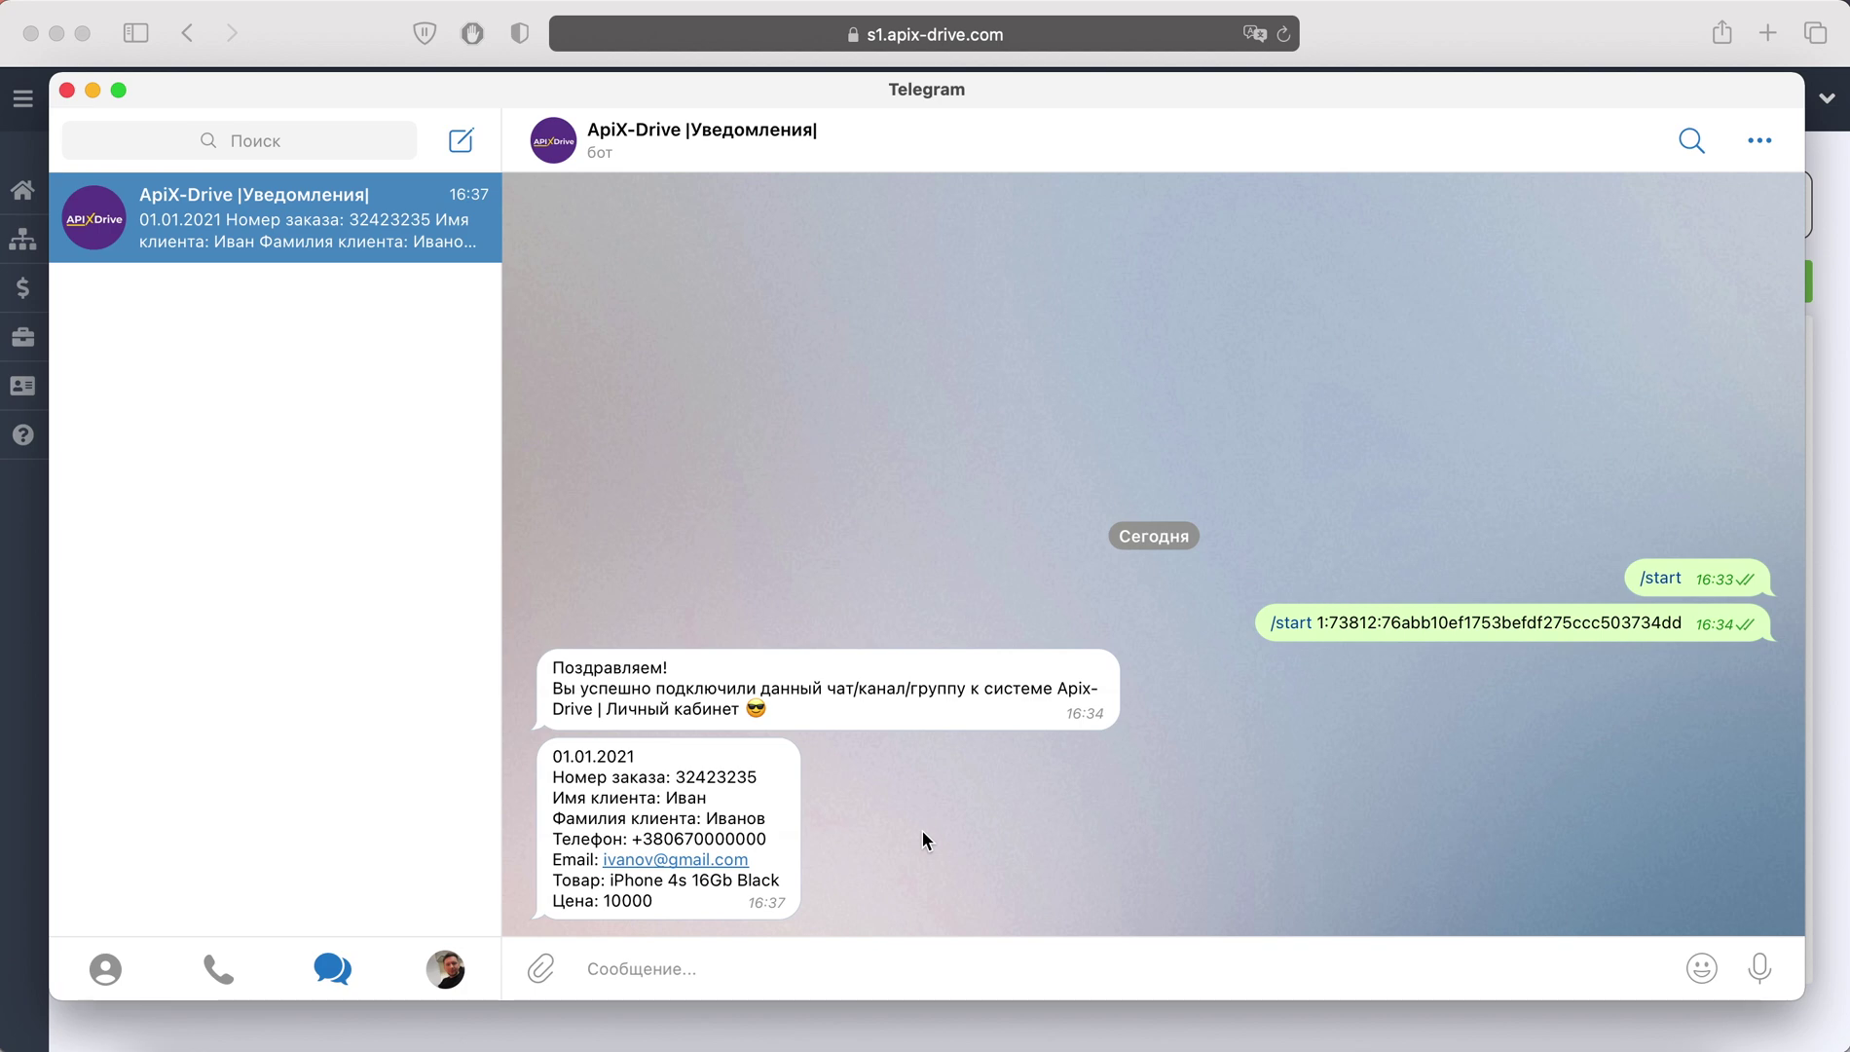
{"action": "key", "text": "super+q"}
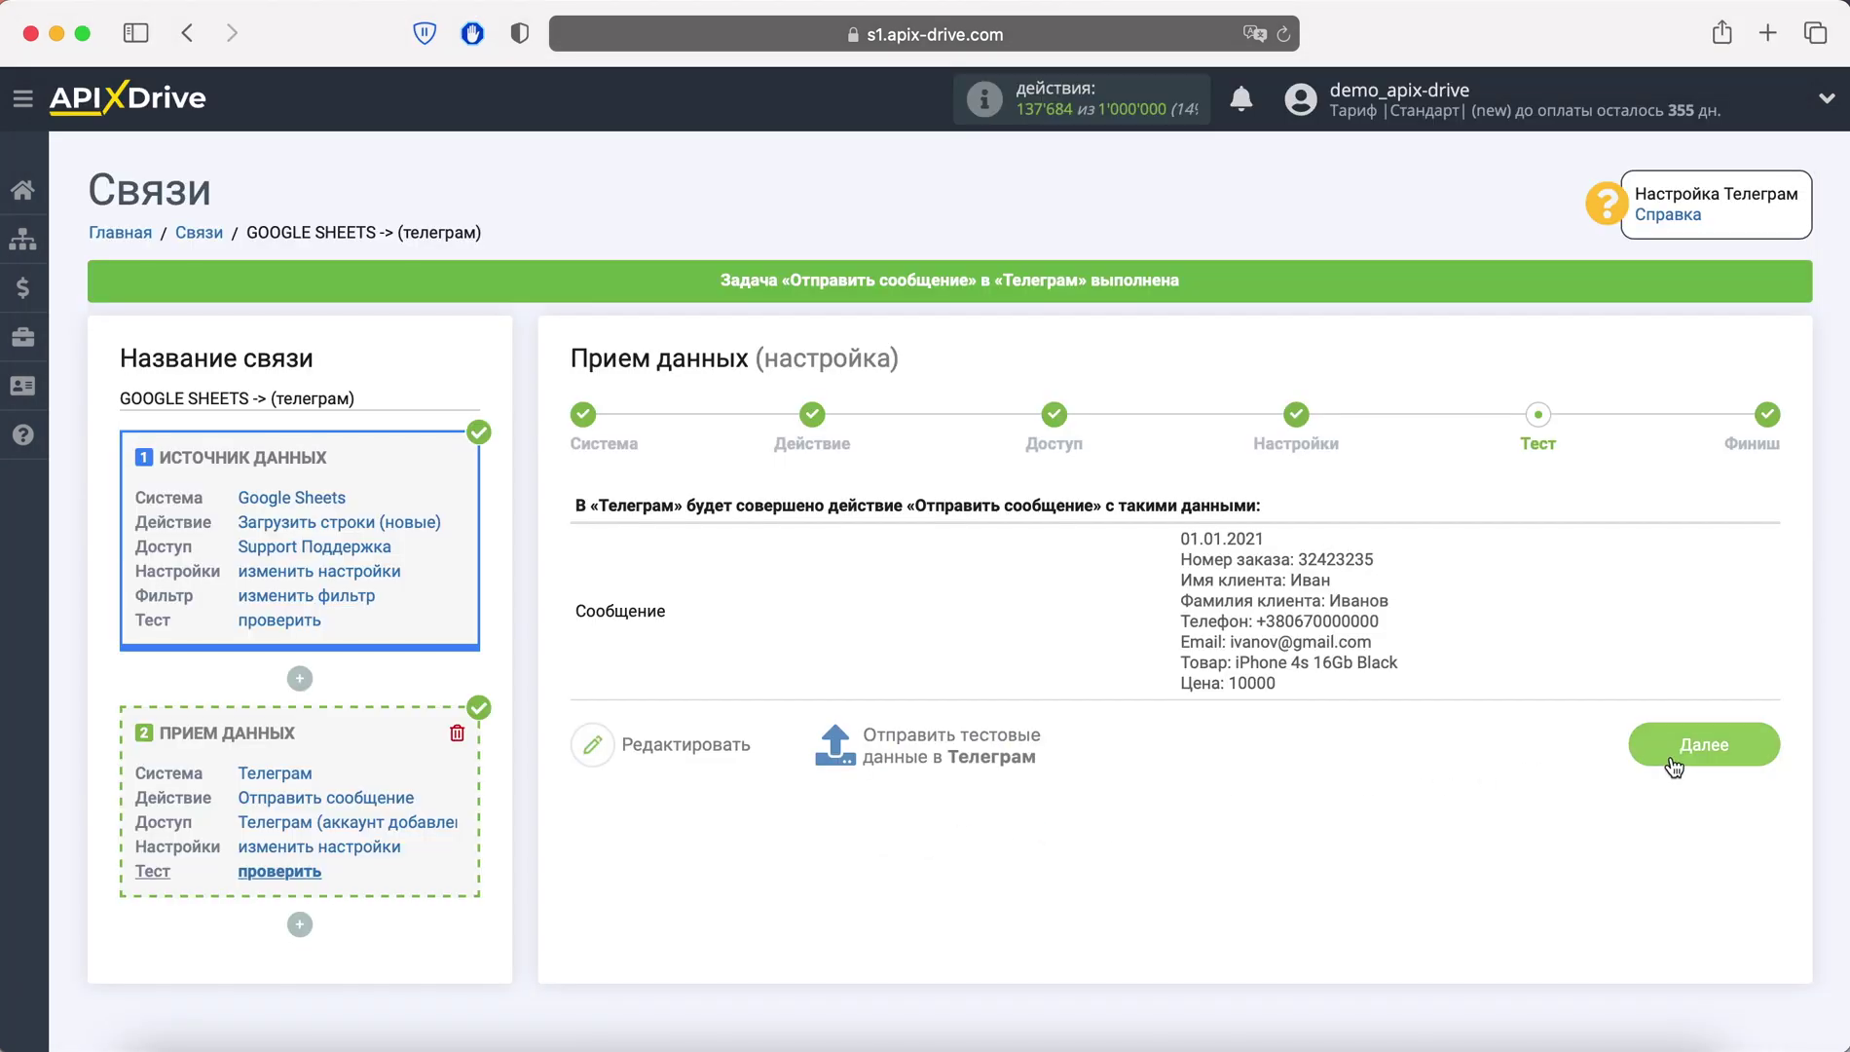
Finish the GOOGLE SHEETS -> (телеграм) connection setup and switch on auto-update
{"action": "left_click", "coordinate": [1672, 764]}
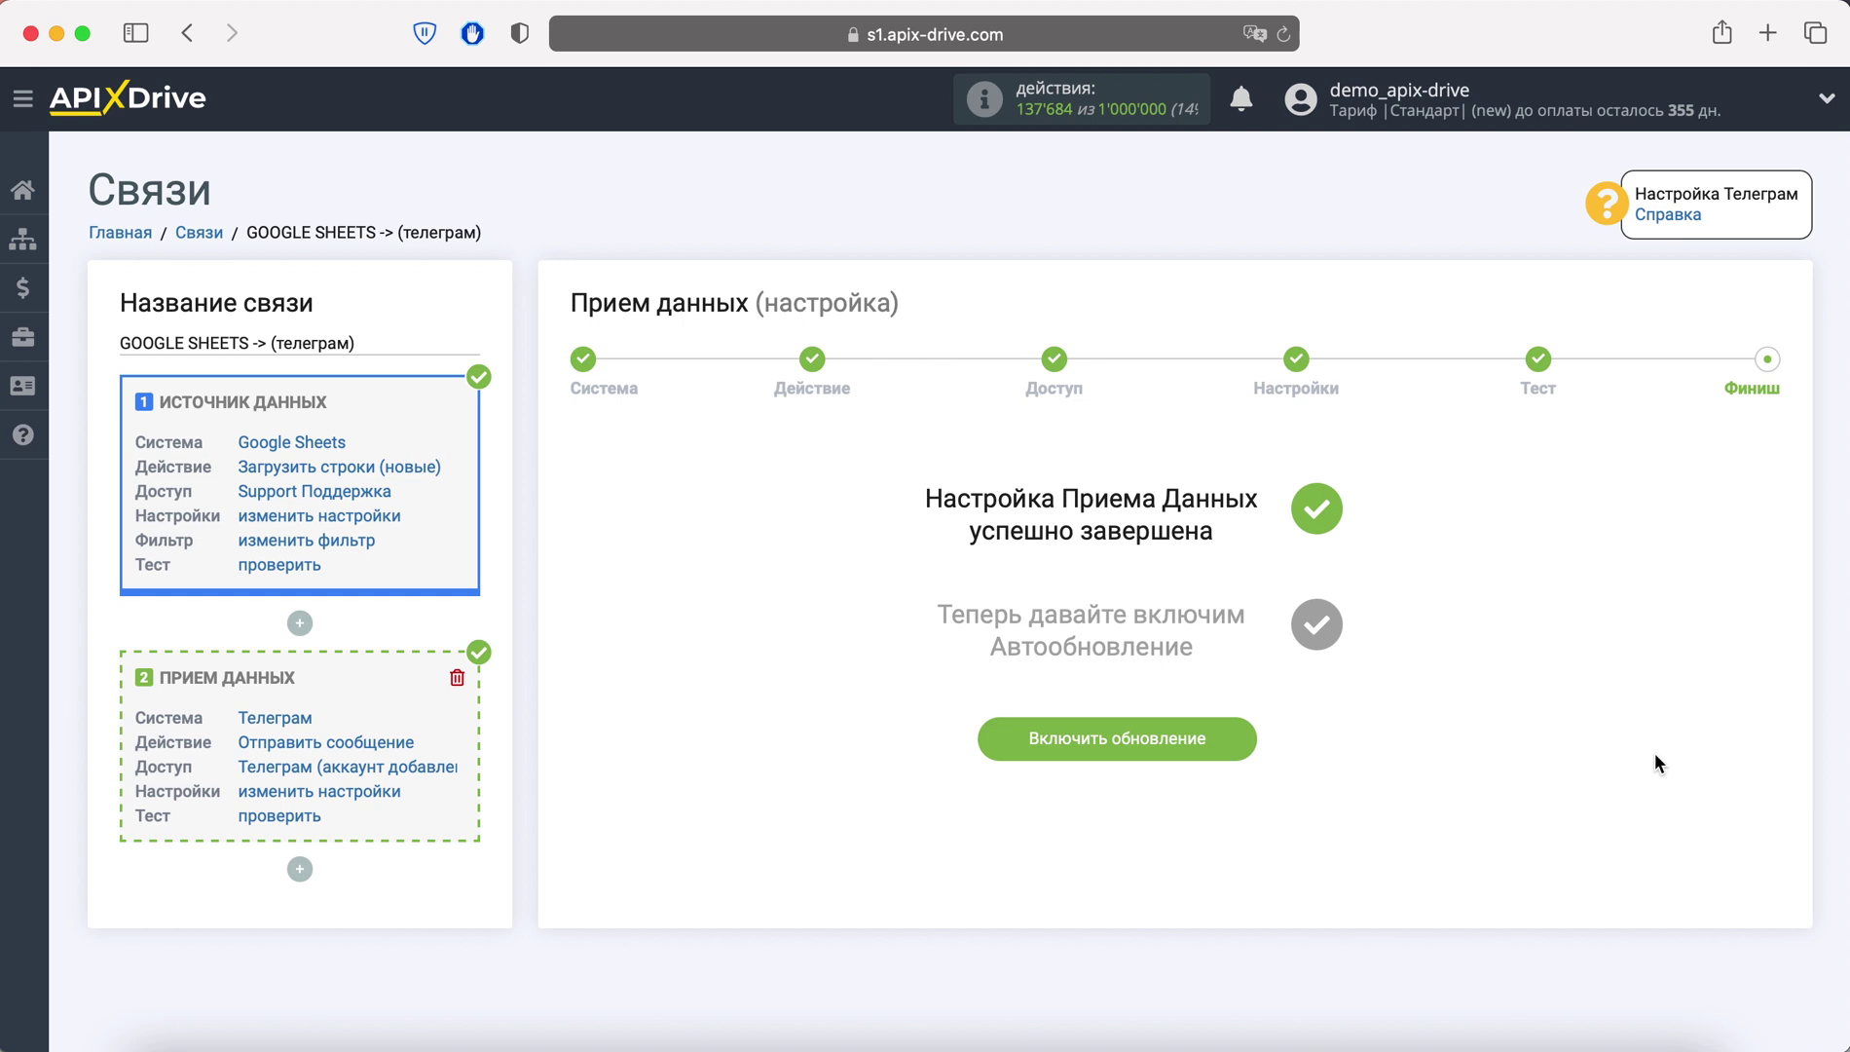
{"action": "left_click", "coordinate": [1227, 741]}
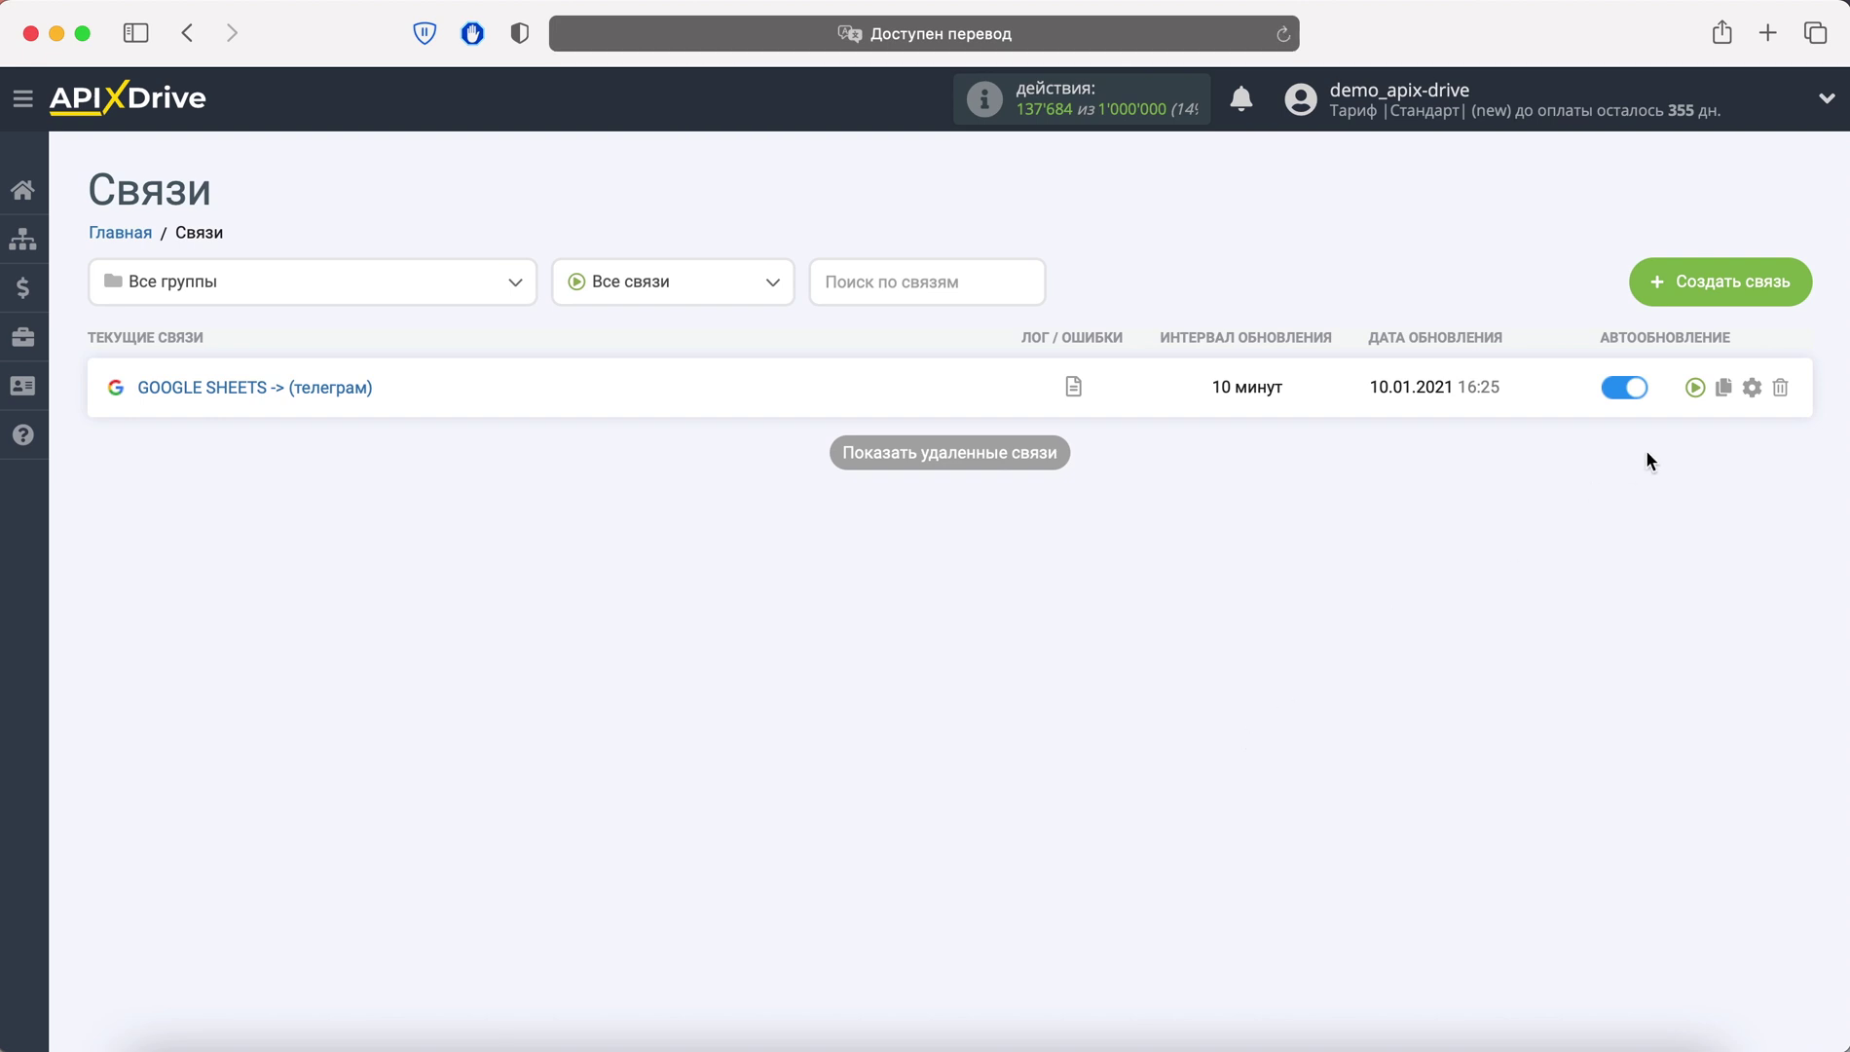
Change the connection's Интервал обновления from 10 to 5 минут and save
{"action": "left_click", "coordinate": [1751, 386]}
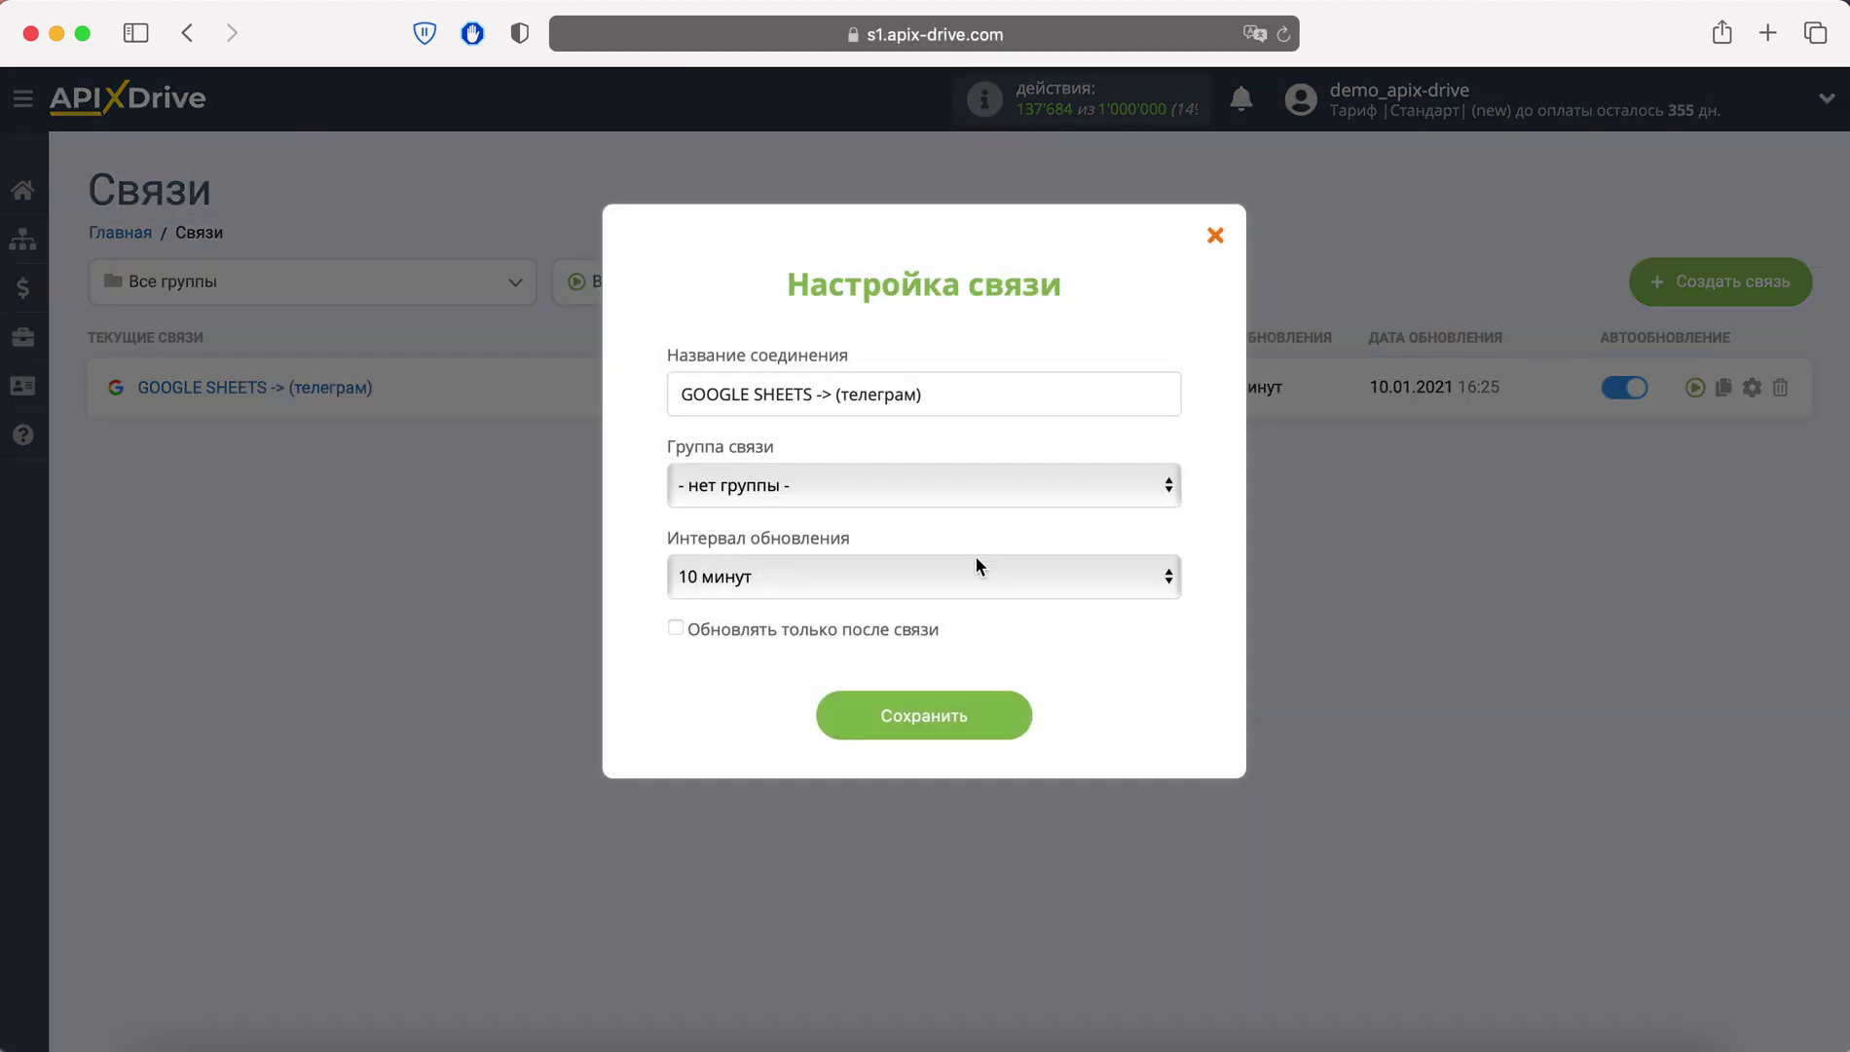
{"action": "left_click", "coordinate": [978, 565]}
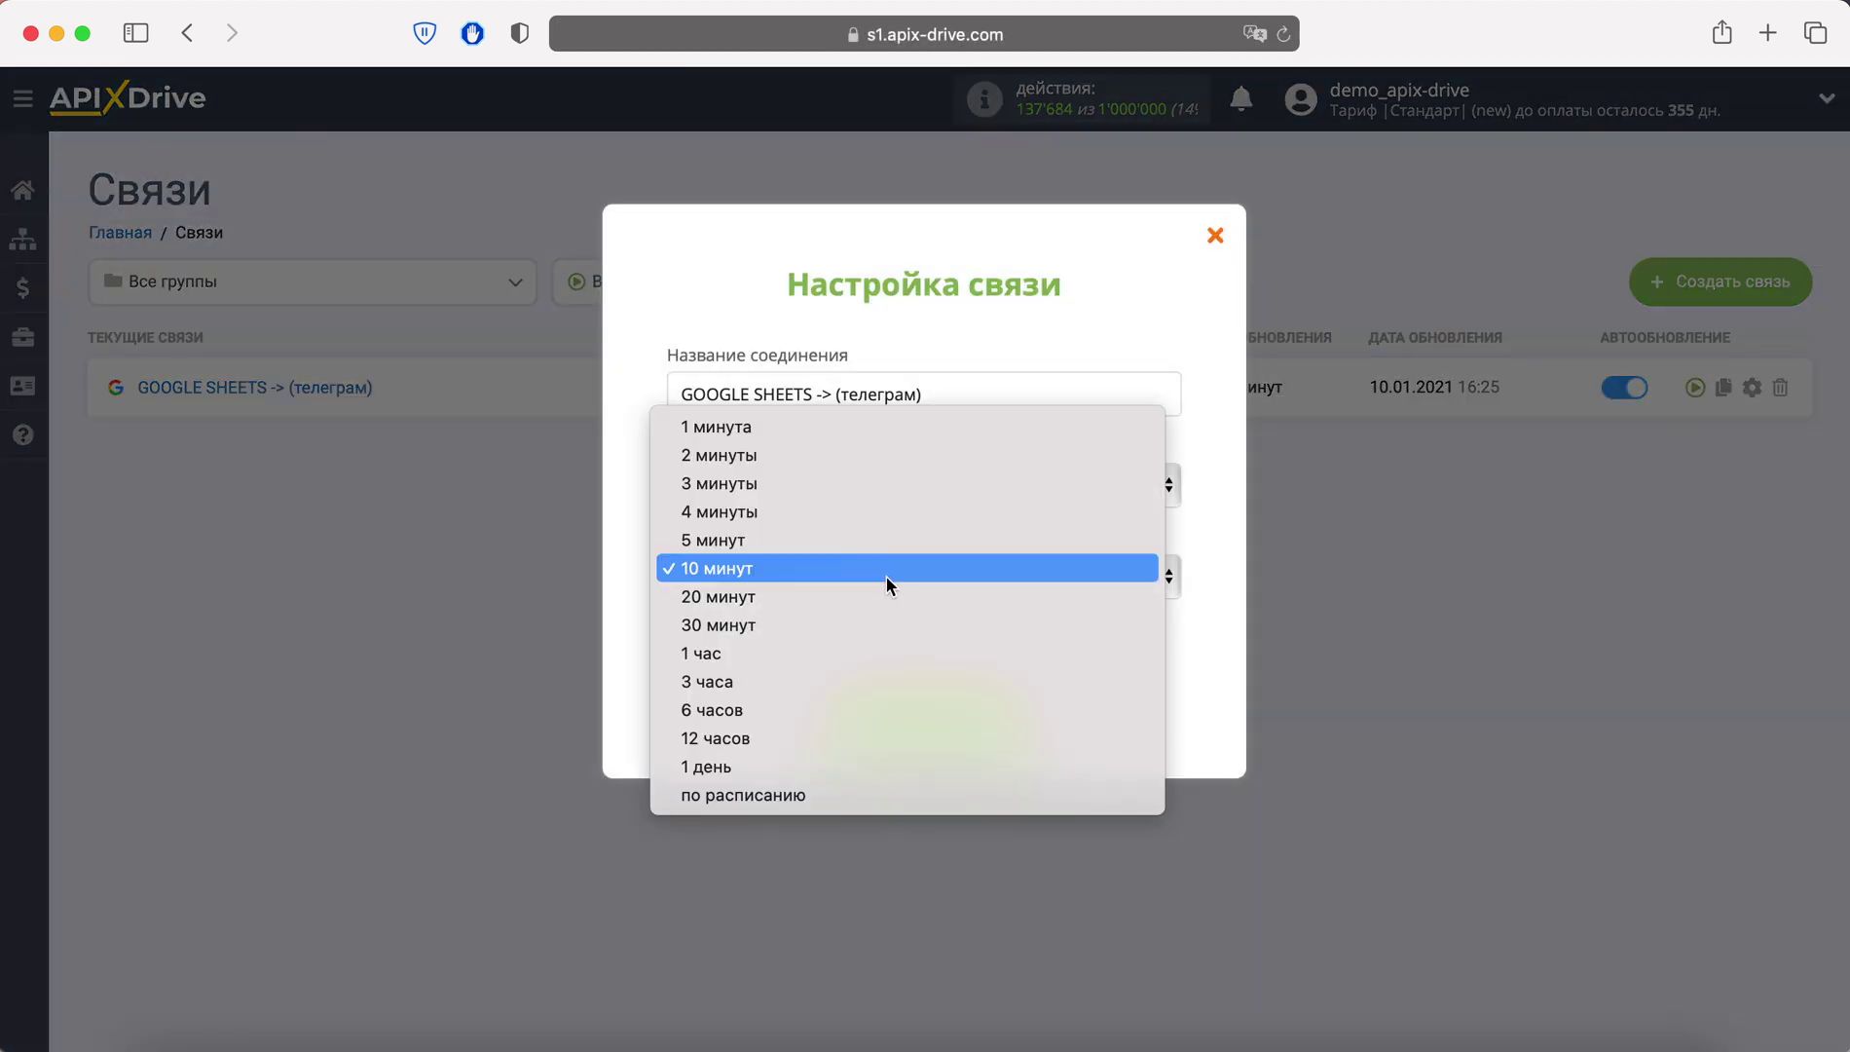
{"action": "left_click", "coordinate": [810, 542]}
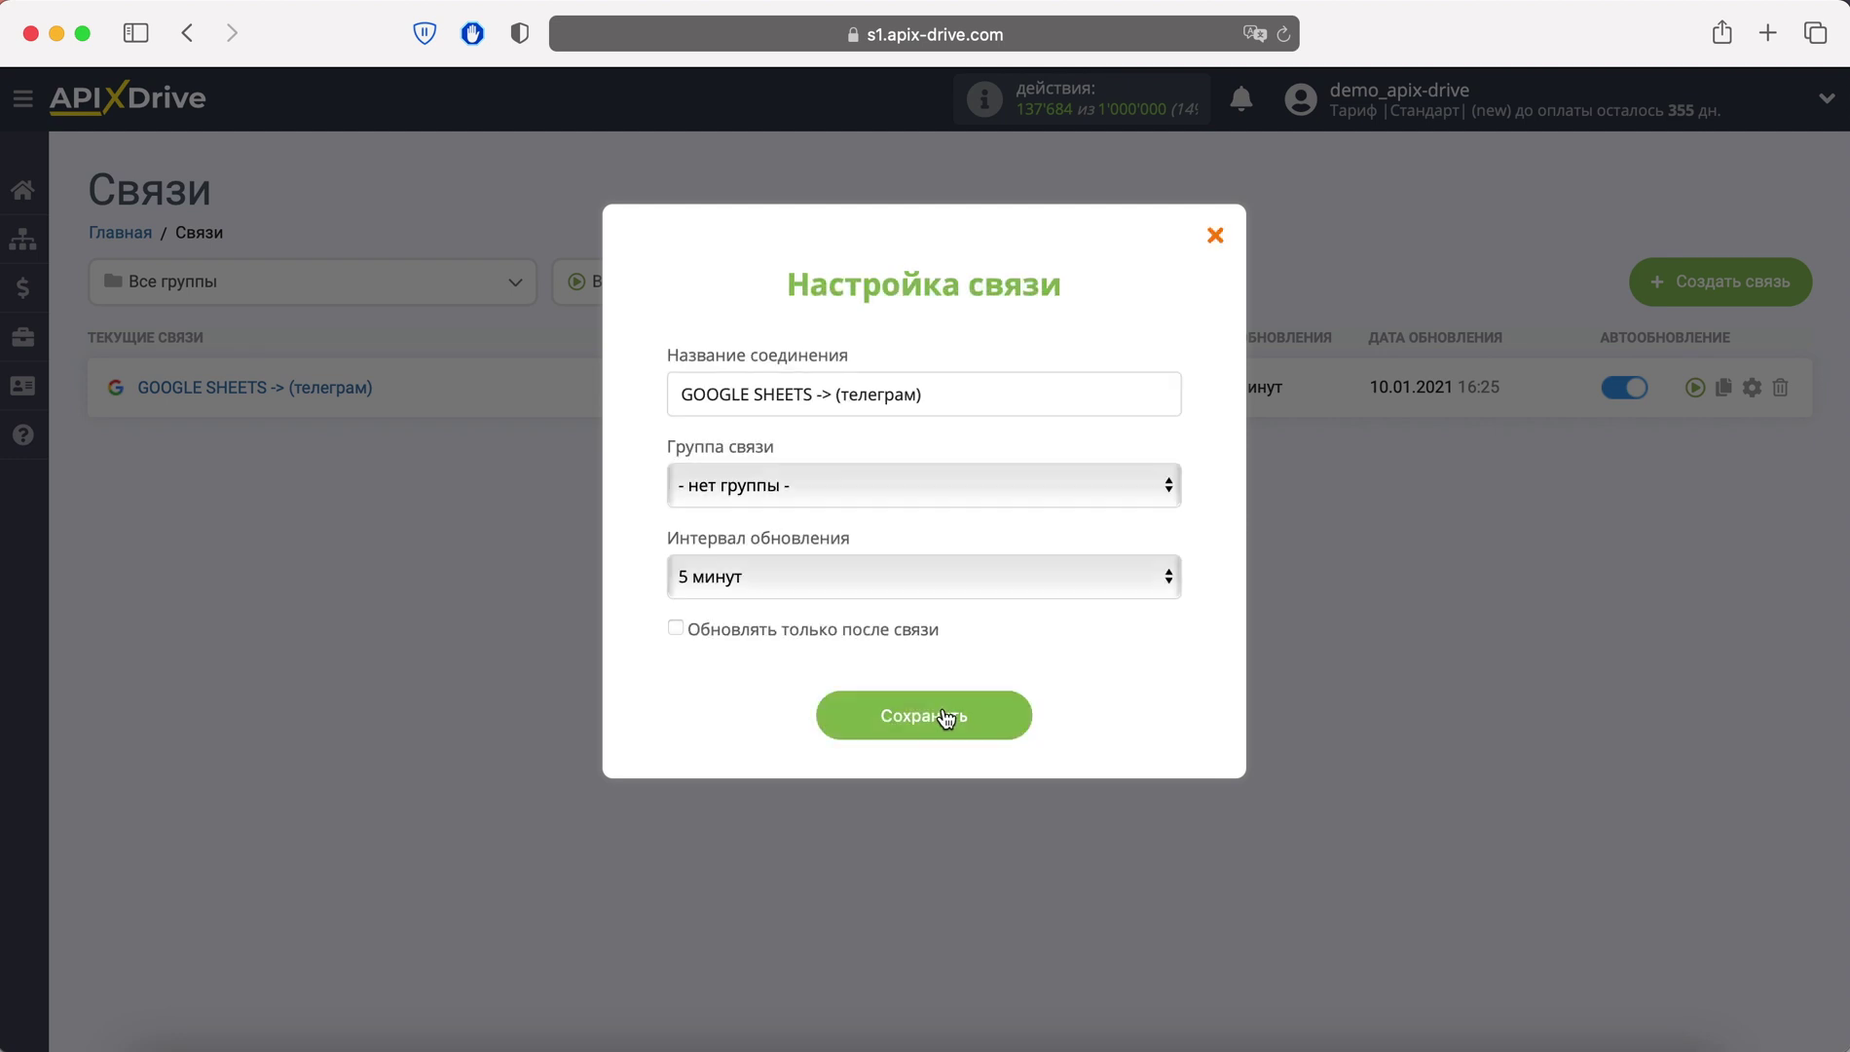
{"action": "left_click", "coordinate": [1280, 41]}
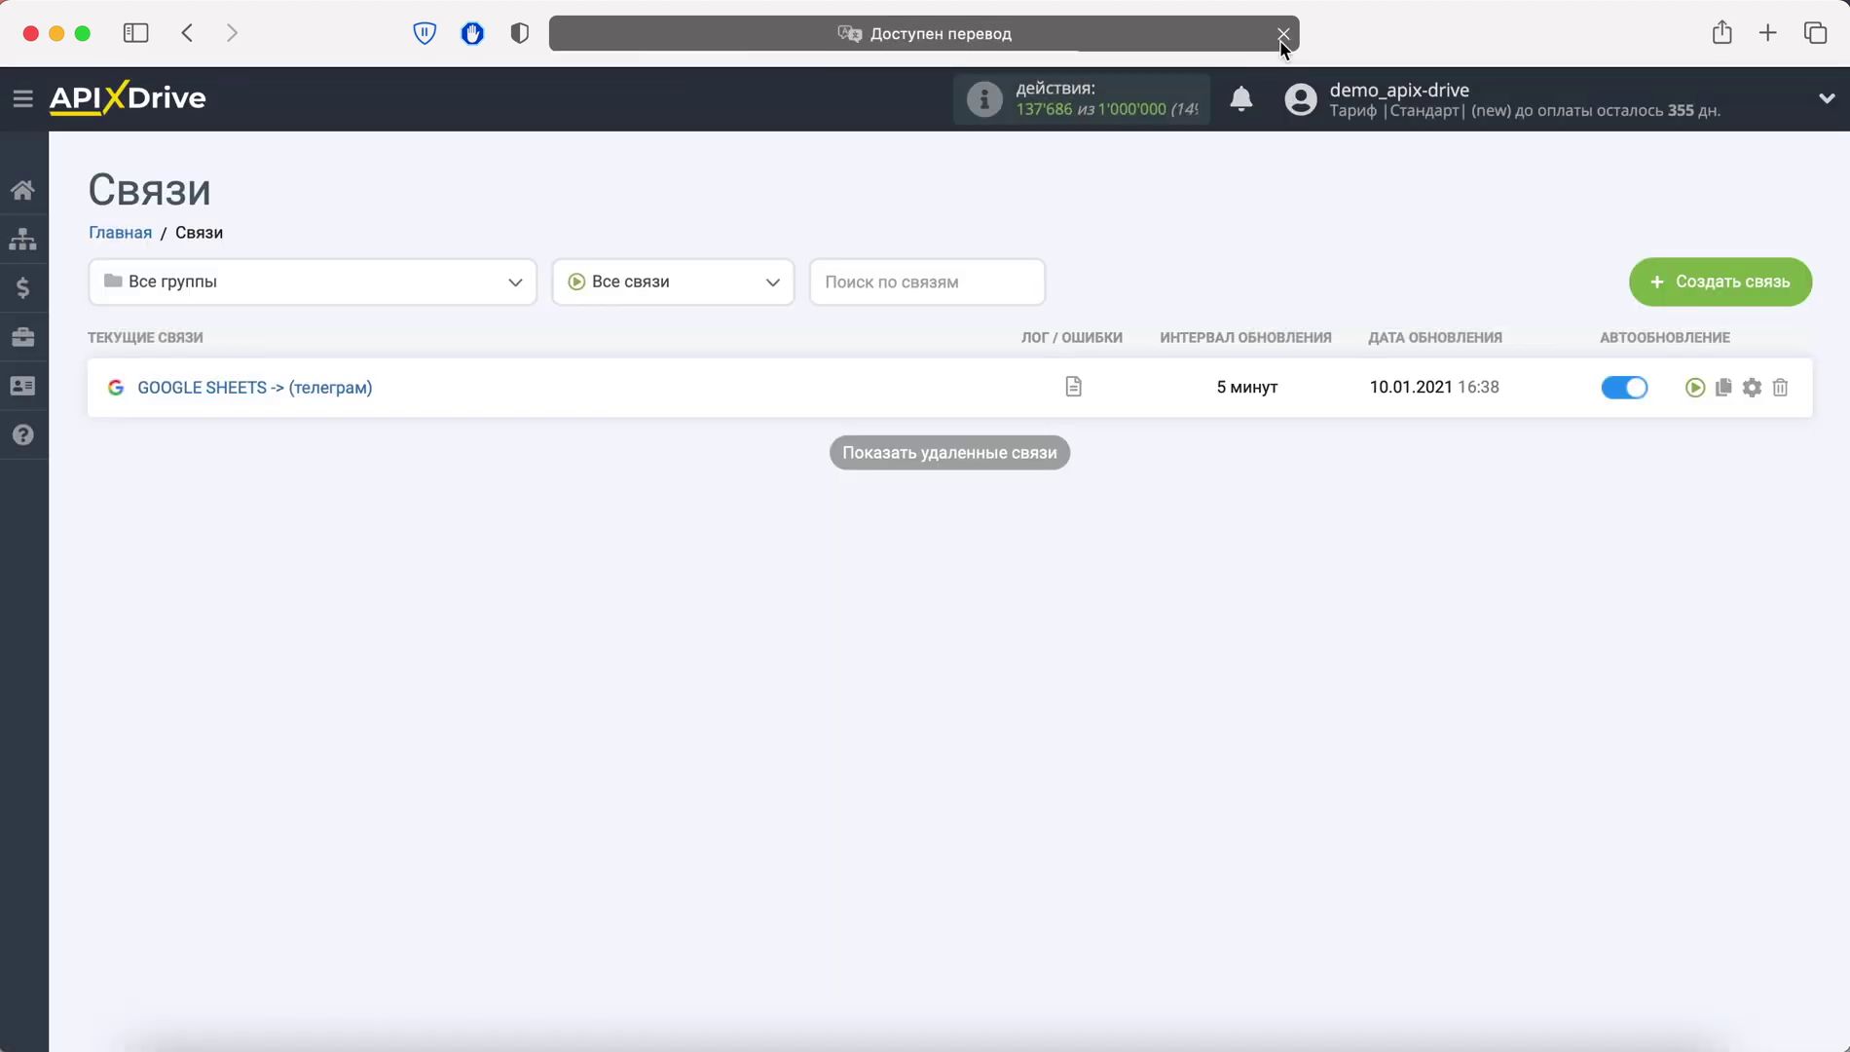